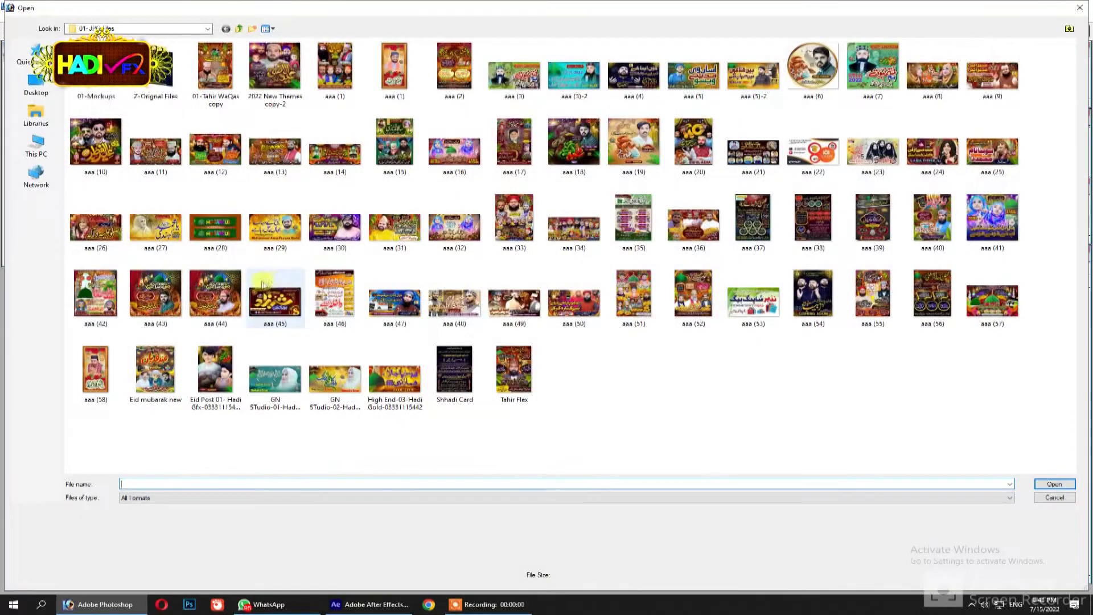
# Step: Browse to the 06-Hadi Professional > PNG All folder in the Open dialog
pyautogui.doubleClick(813, 66)
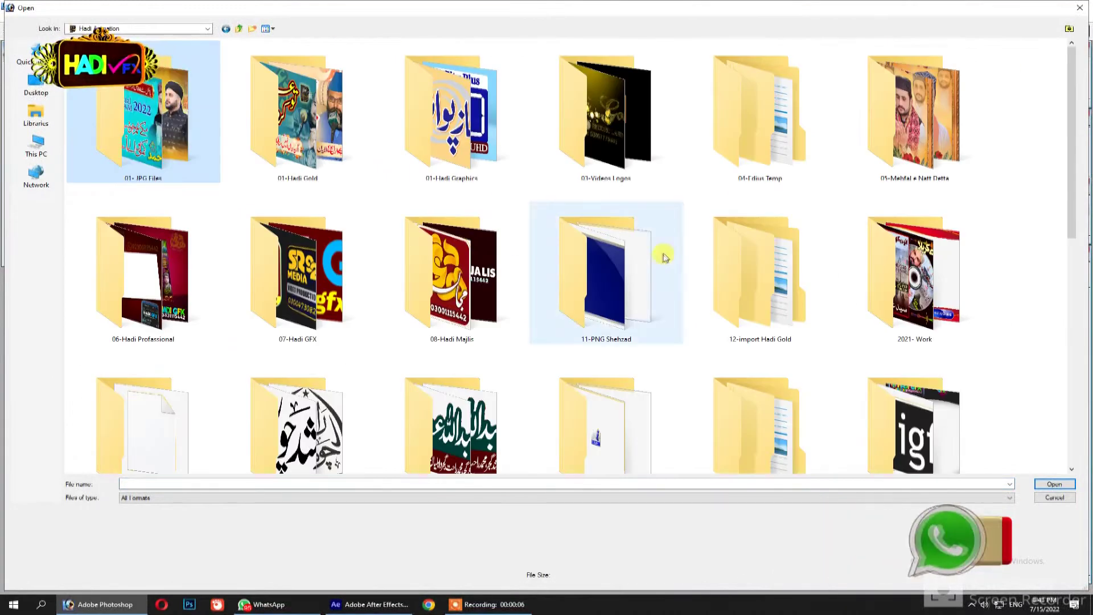
pyautogui.doubleClick(188, 291)
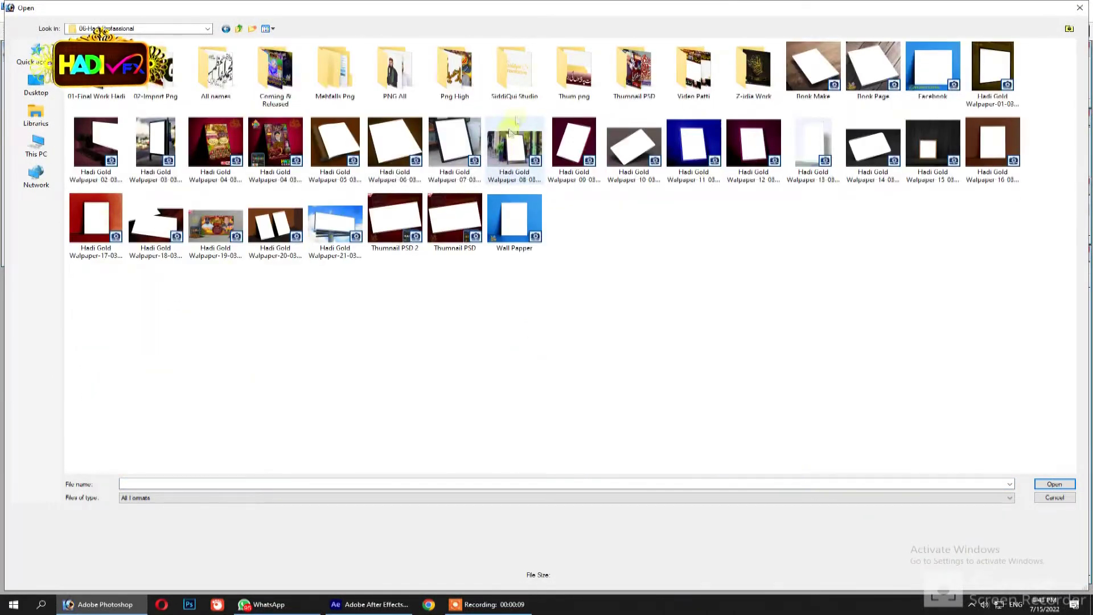
pyautogui.doubleClick(447, 85)
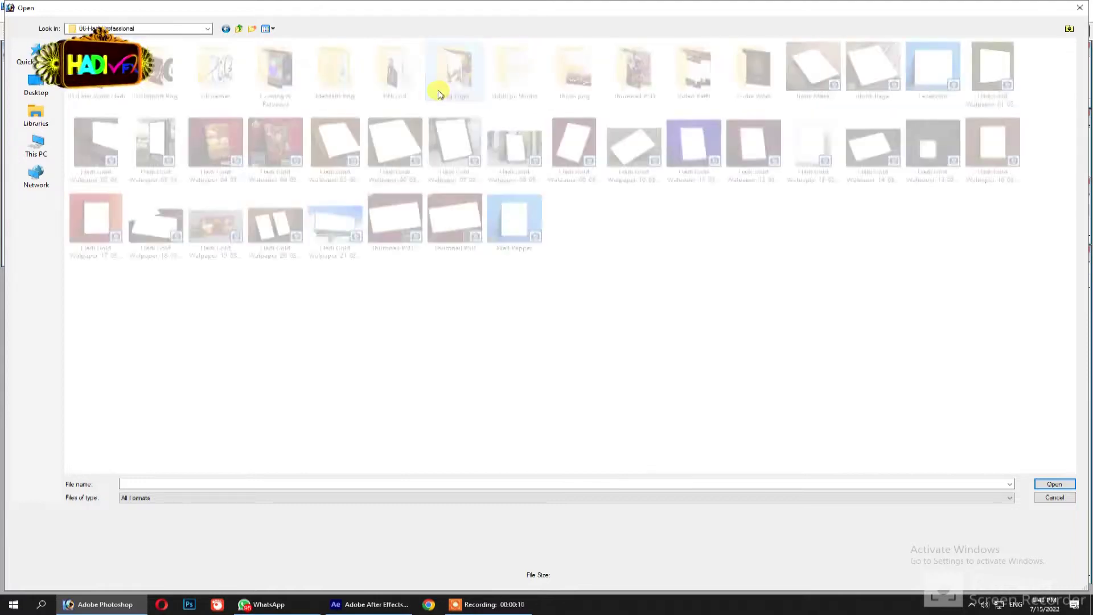
pyautogui.doubleClick(392, 86)
# Step: Open the cut-out portrait PNG and drag it onto the yellow poster document
pyautogui.click(380, 221)
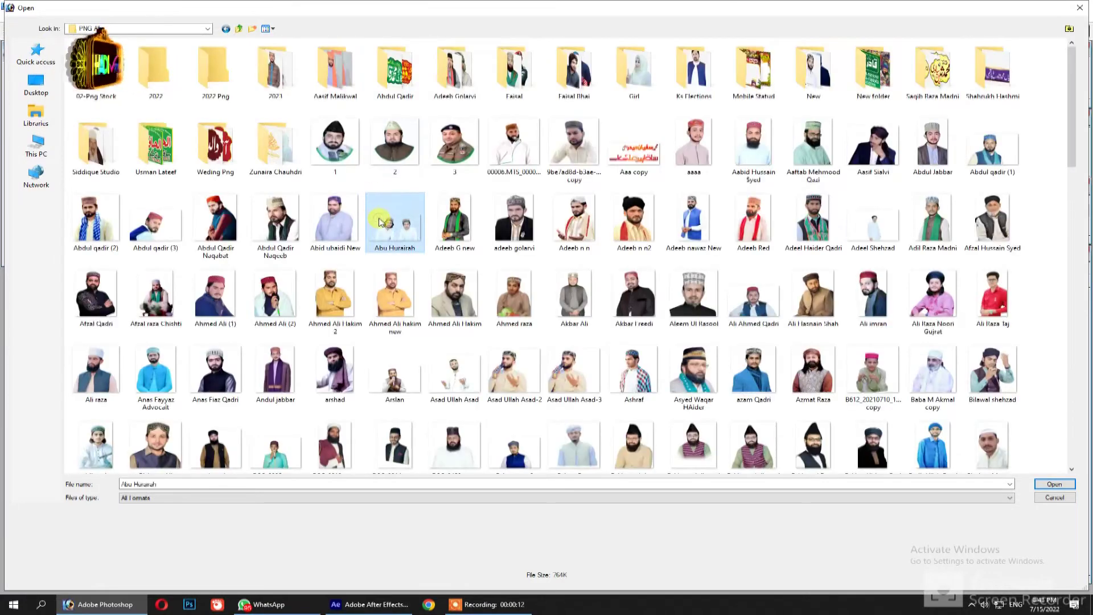
pyautogui.press('u')
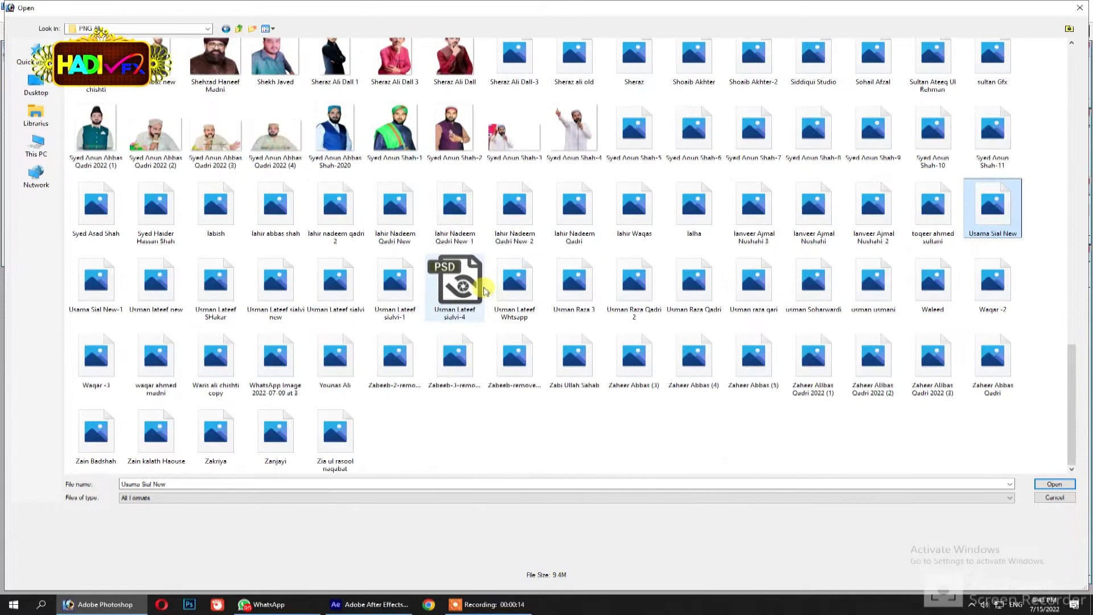
pyautogui.press('u')
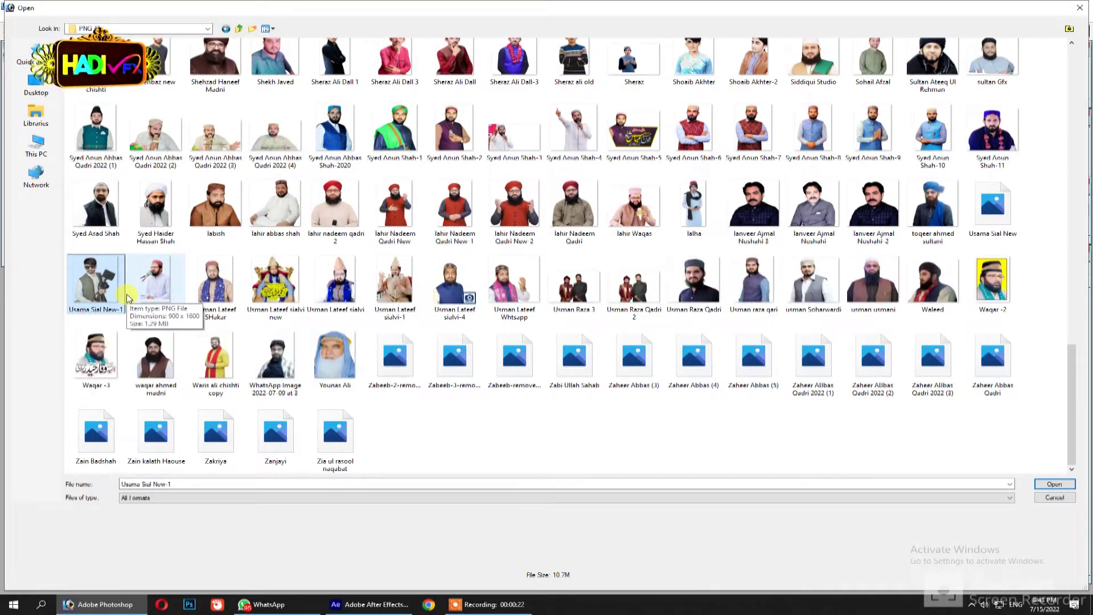
pyautogui.doubleClick(993, 208)
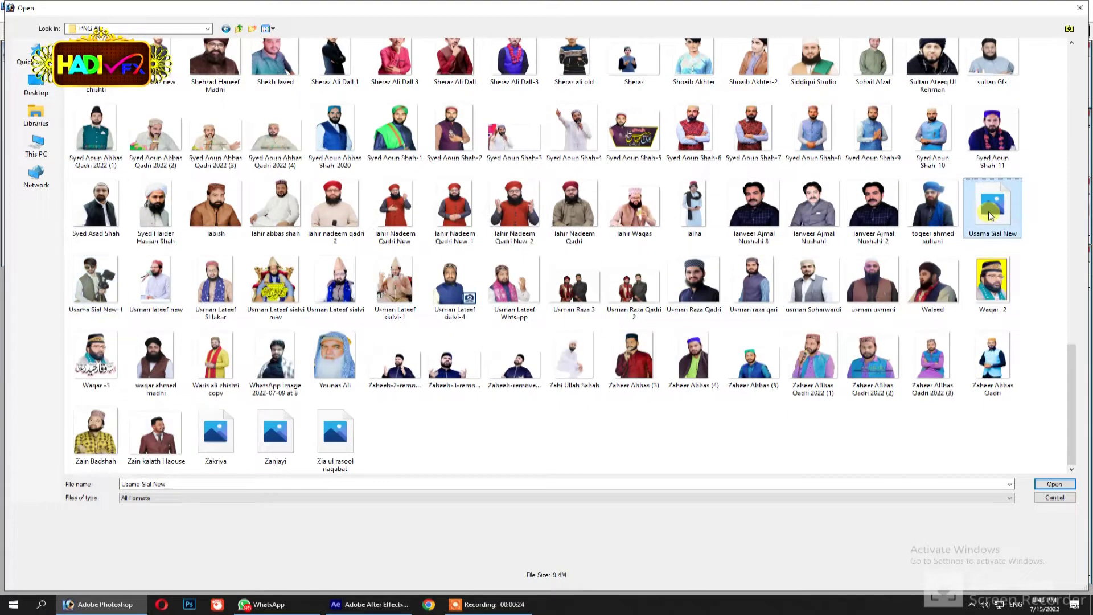
pyautogui.press('v')
pyautogui.moveTo(251, 254); pyautogui.dragTo(401, 307)
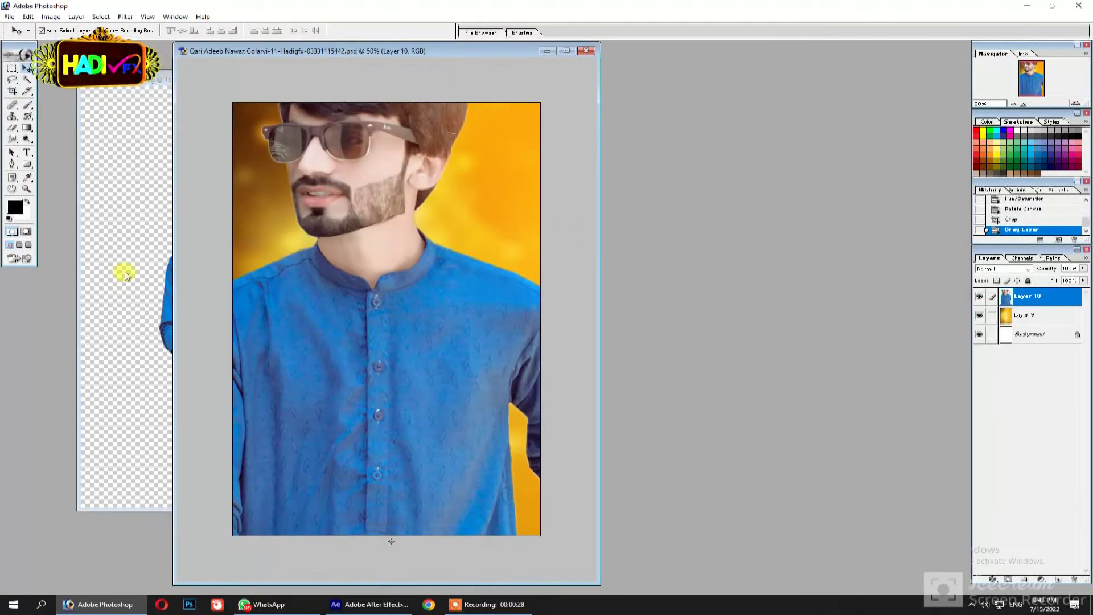
# Step: Scale the portrait down to about 56% with Free Transform and position it on the poster
pyautogui.click(126, 275)
pyautogui.click(400, 290)
pyautogui.hotkey('ctrl', 't')
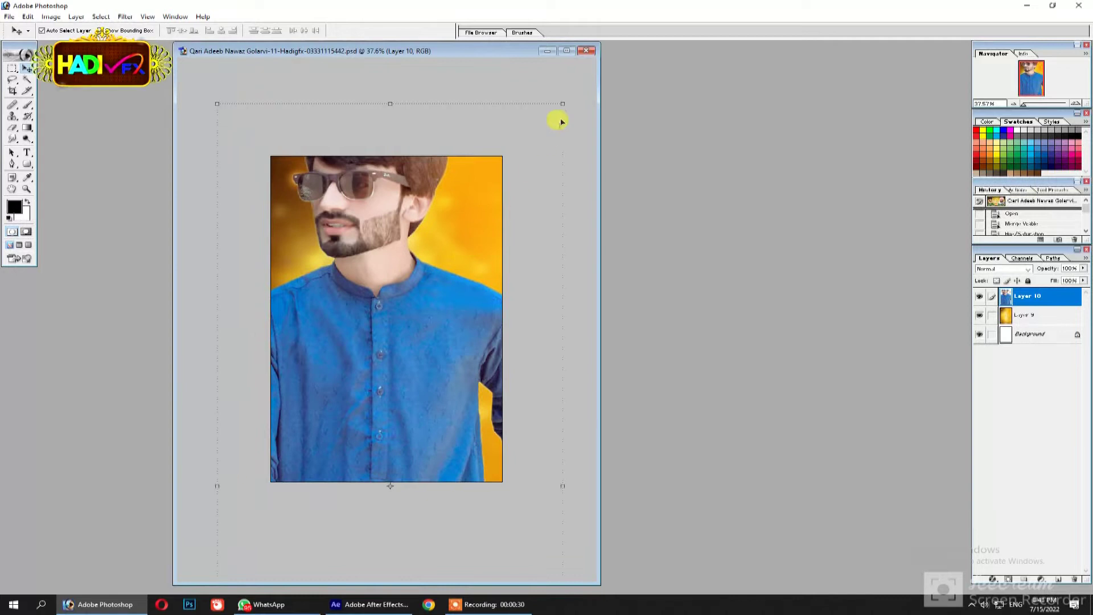
pyautogui.moveTo(563, 103); pyautogui.dragTo(517, 251)
pyautogui.moveTo(392, 426); pyautogui.dragTo(383, 288)
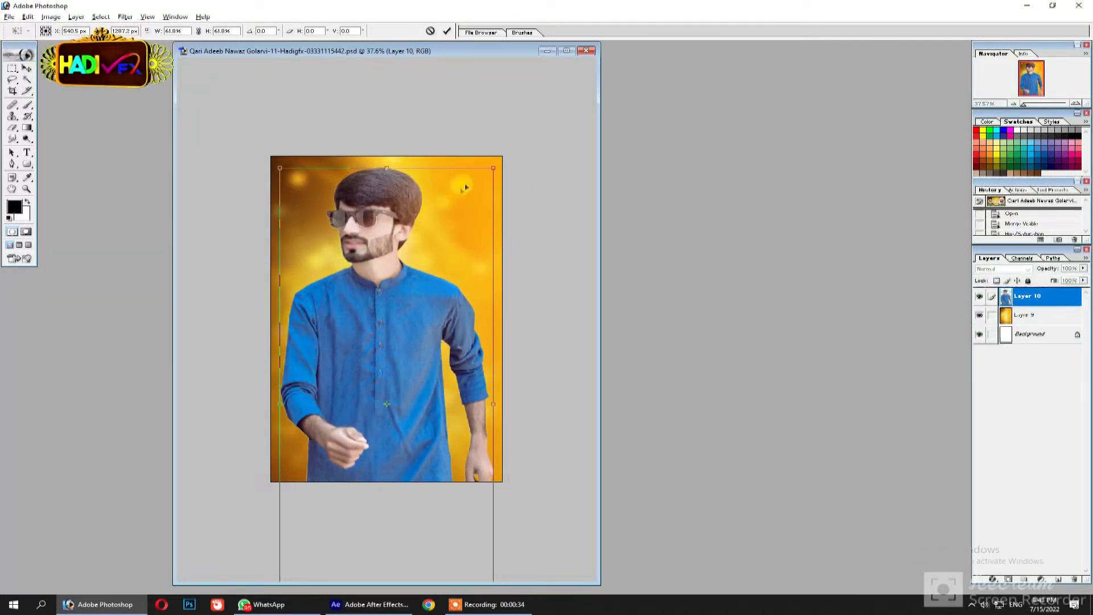
pyautogui.hotkey('alt', 'shift')
pyautogui.click(957, 292)
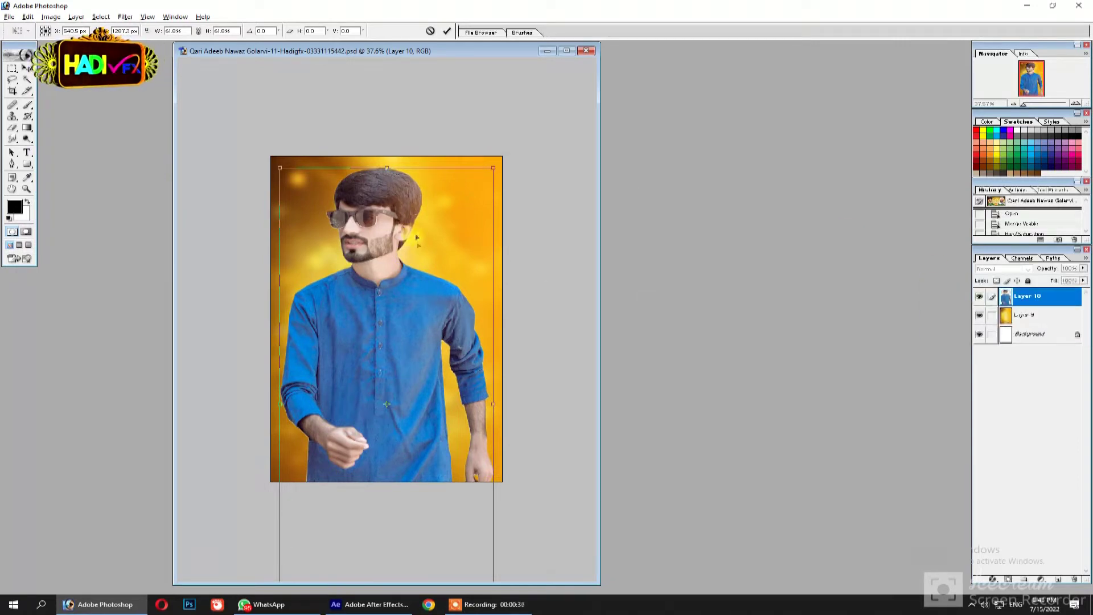
pyautogui.moveTo(492, 171); pyautogui.dragTo(485, 196)
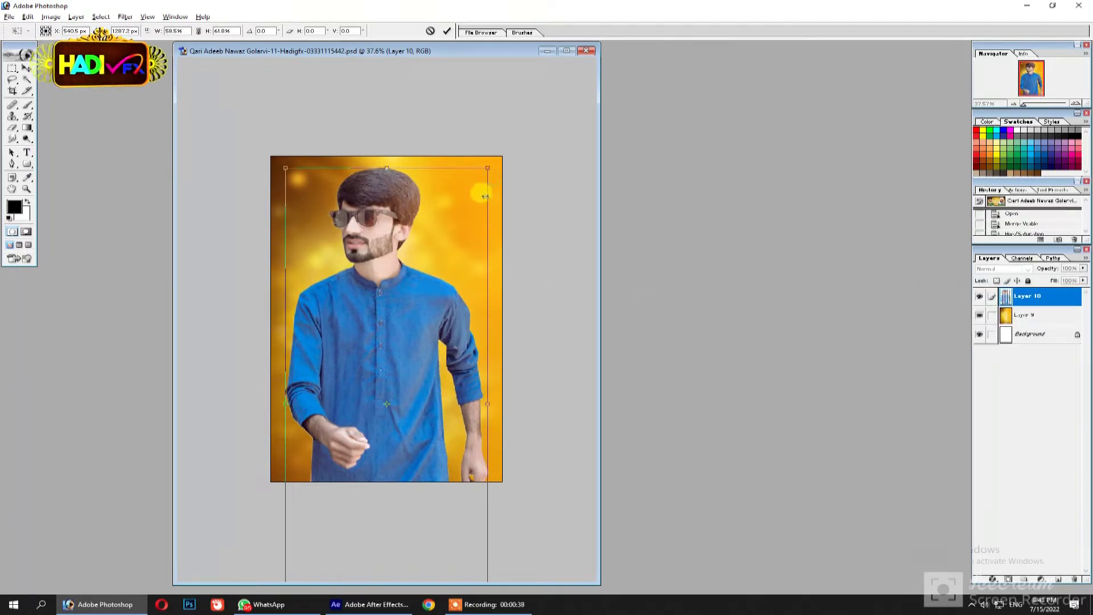
pyautogui.hotkey('ctrl', 'z')
pyautogui.hotkey('alt', 'shift')
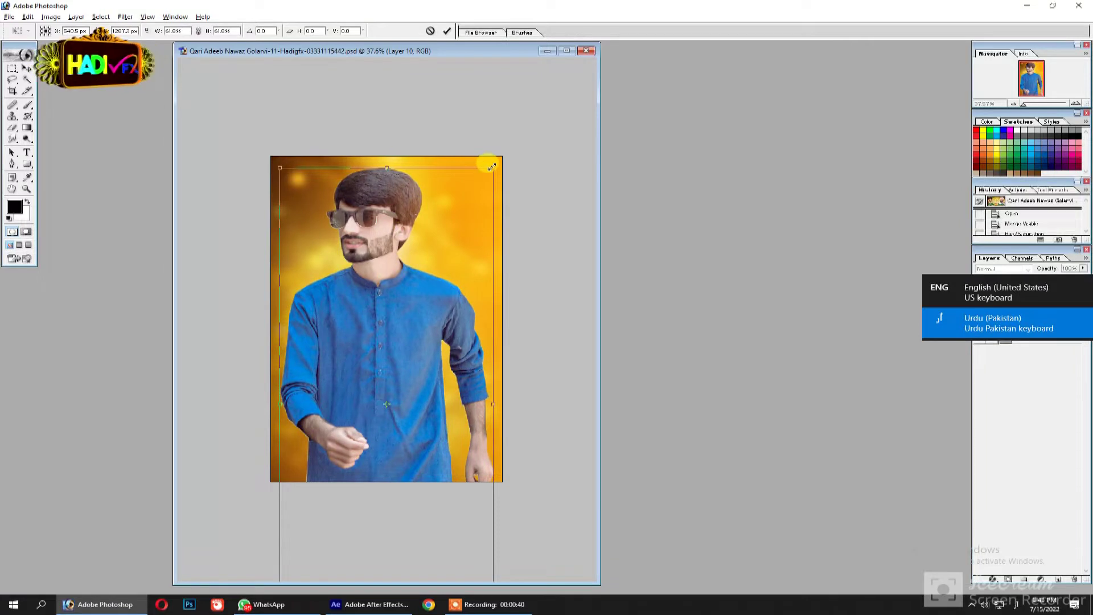
pyautogui.click(941, 282)
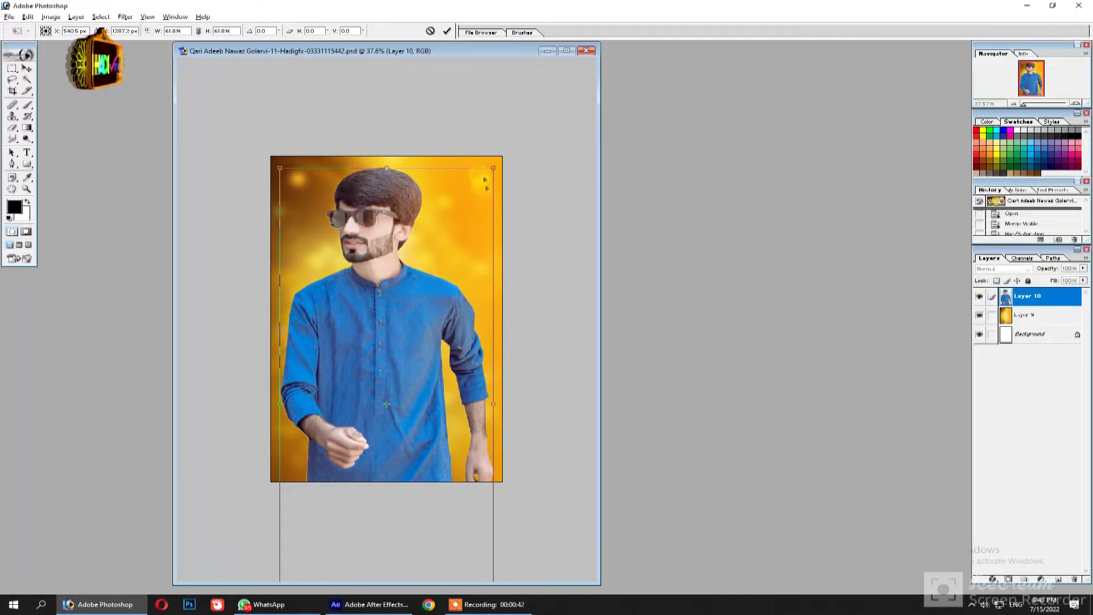
pyautogui.moveTo(495, 170)
pyautogui.mouseDown()
pyautogui.moveTo(391, 237)
pyautogui.moveTo(391, 253)
pyautogui.mouseUp()
pyautogui.press('Return')
# Step: Erase the bottom of the portrait so his lower body fades into the yellow background
pyautogui.press('e')
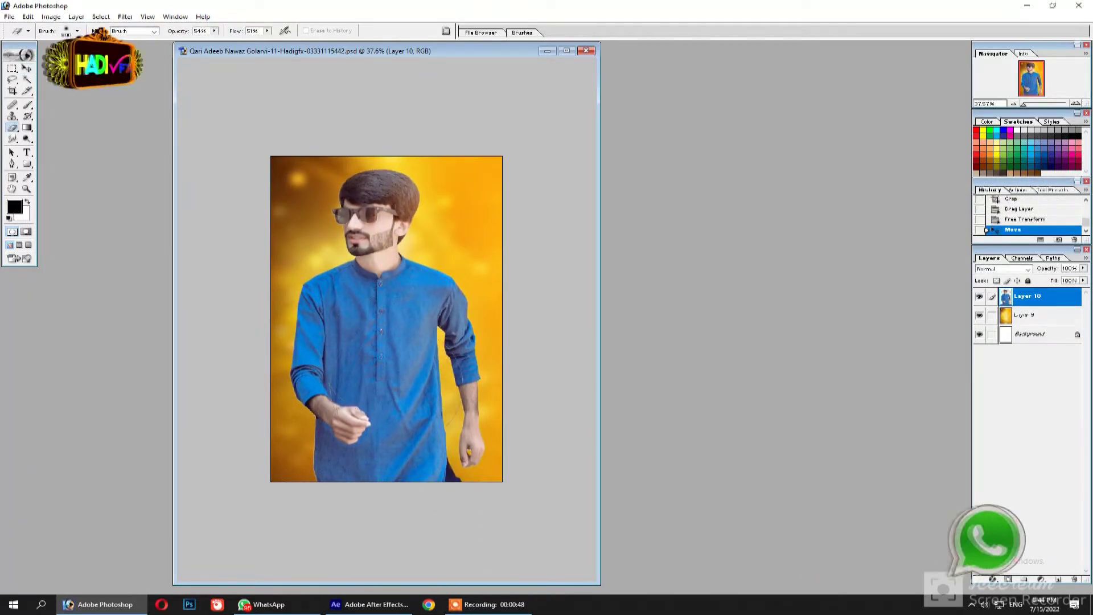
pyautogui.moveTo(475, 493)
pyautogui.mouseDown()
pyautogui.moveTo(243, 490)
pyautogui.moveTo(445, 496)
pyautogui.mouseUp()
pyautogui.moveTo(444, 495); pyautogui.dragTo(238, 501)
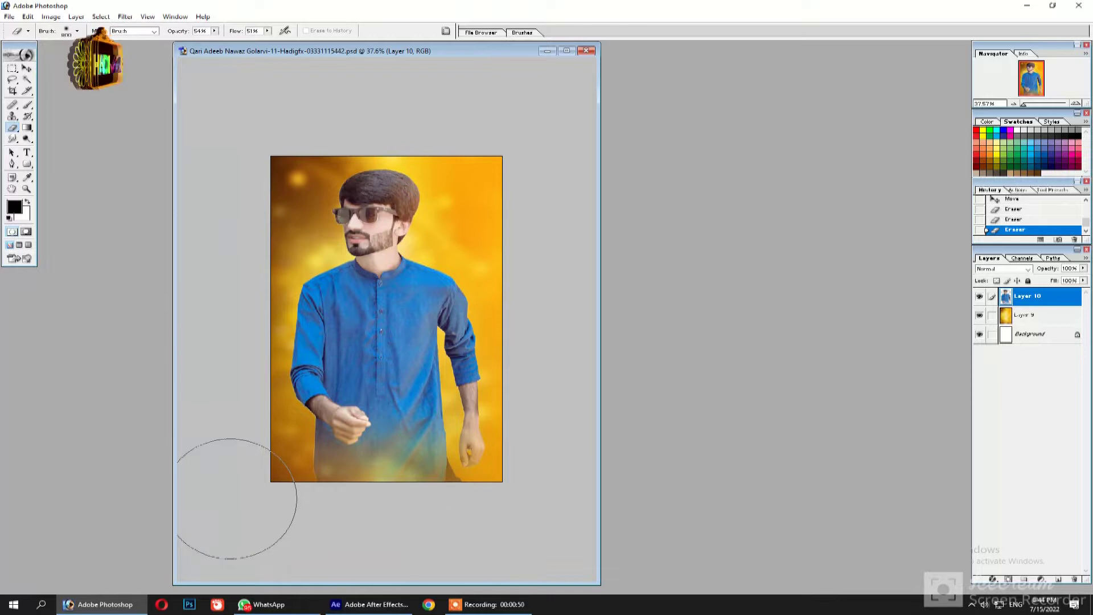
pyautogui.press('f')
pyautogui.press('Tab')
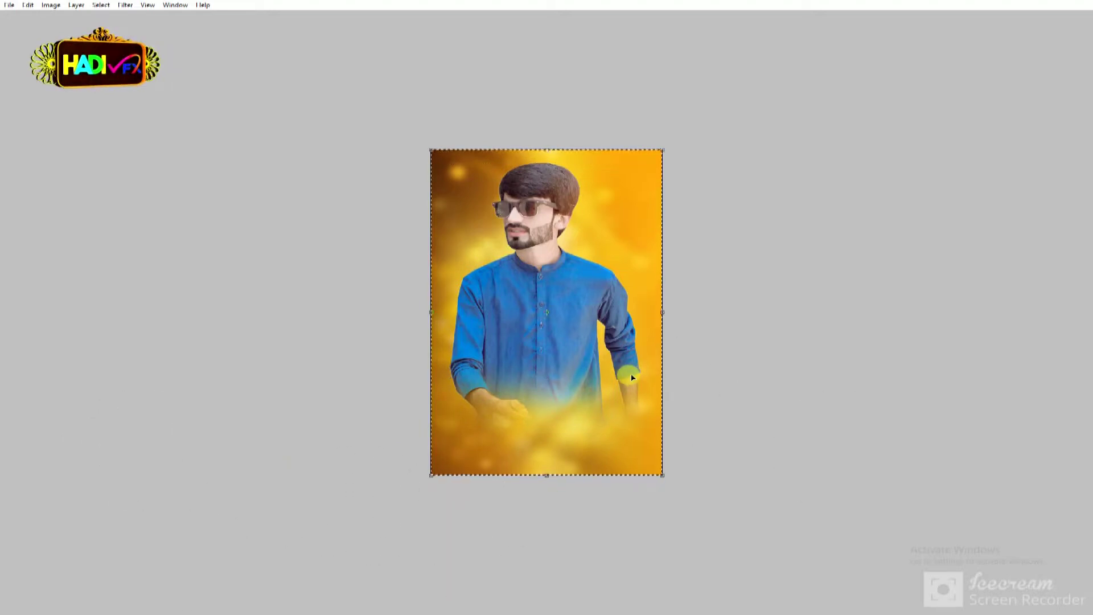
# Step: Duplicate the portrait onto a new layer, delete the original layer, and shrink the copy slightly
pyautogui.press('Tab')
pyautogui.press('v')
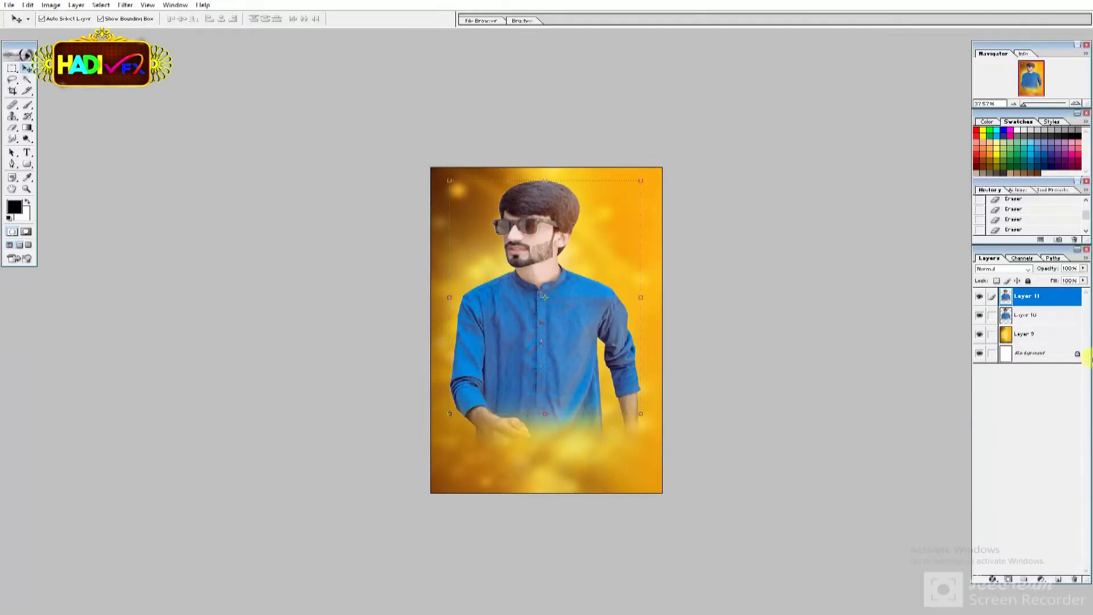
pyautogui.moveTo(1039, 315); pyautogui.dragTo(1071, 516)
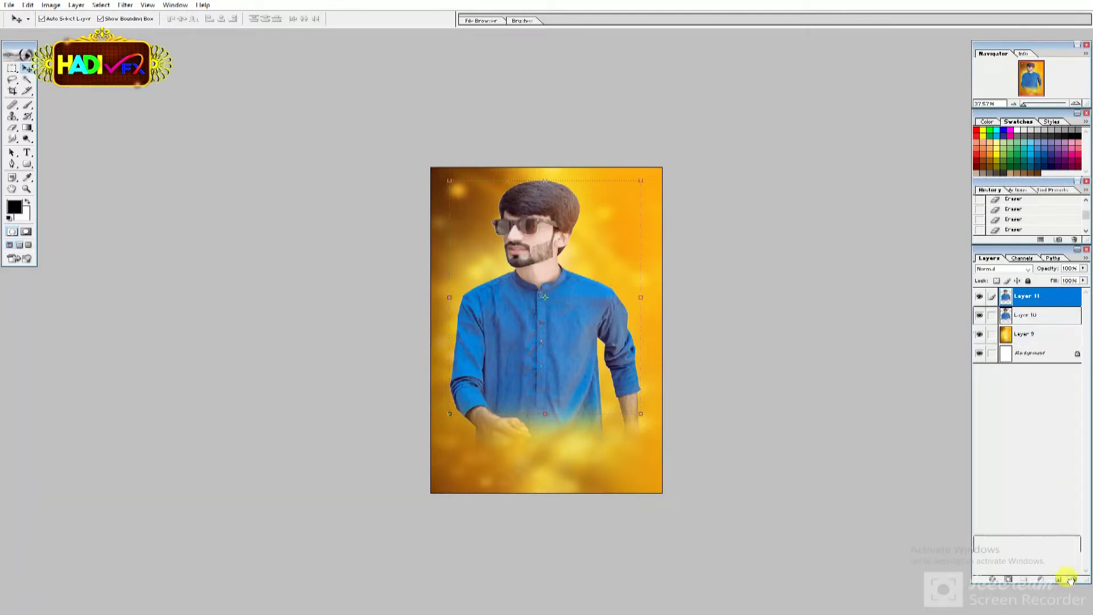
pyautogui.moveTo(1070, 575); pyautogui.dragTo(1073, 578)
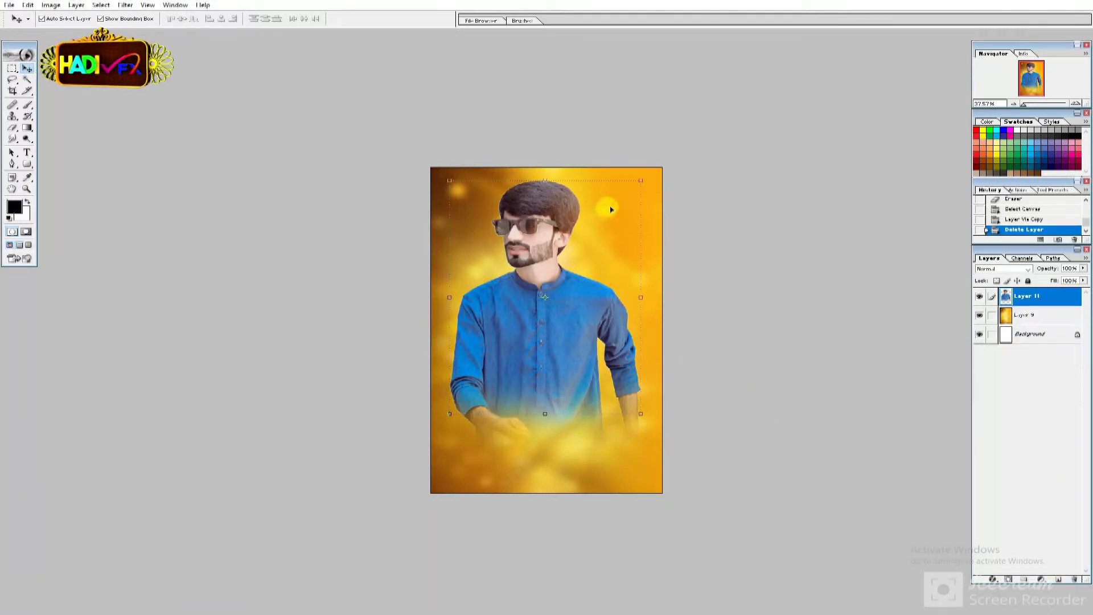
pyautogui.moveTo(638, 177); pyautogui.dragTo(637, 179)
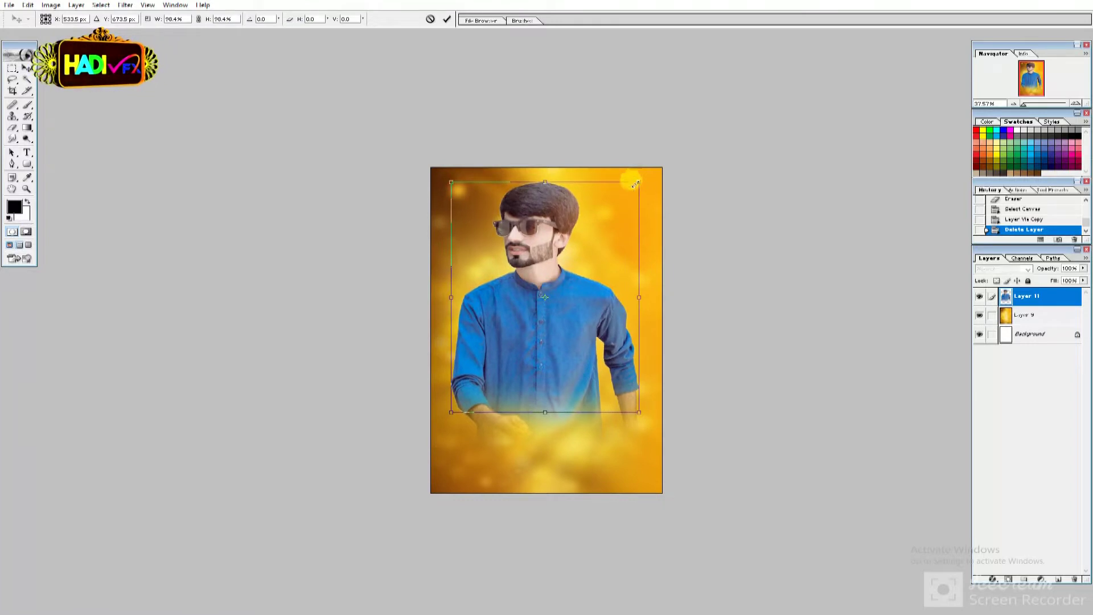
# Step: Lower the portrait copy's opacity to 77% and erase the right sleeve and lower shirt
pyautogui.press('f')
pyautogui.press('f')
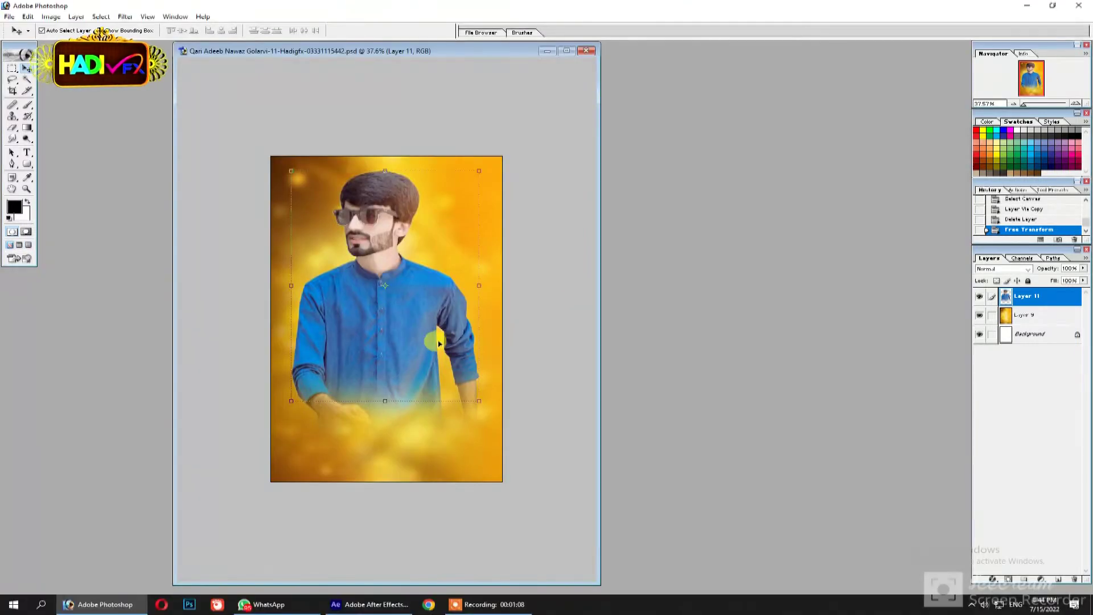
pyautogui.hotkey('ctrl', '+')
pyautogui.press('f')
pyautogui.press('Tab')
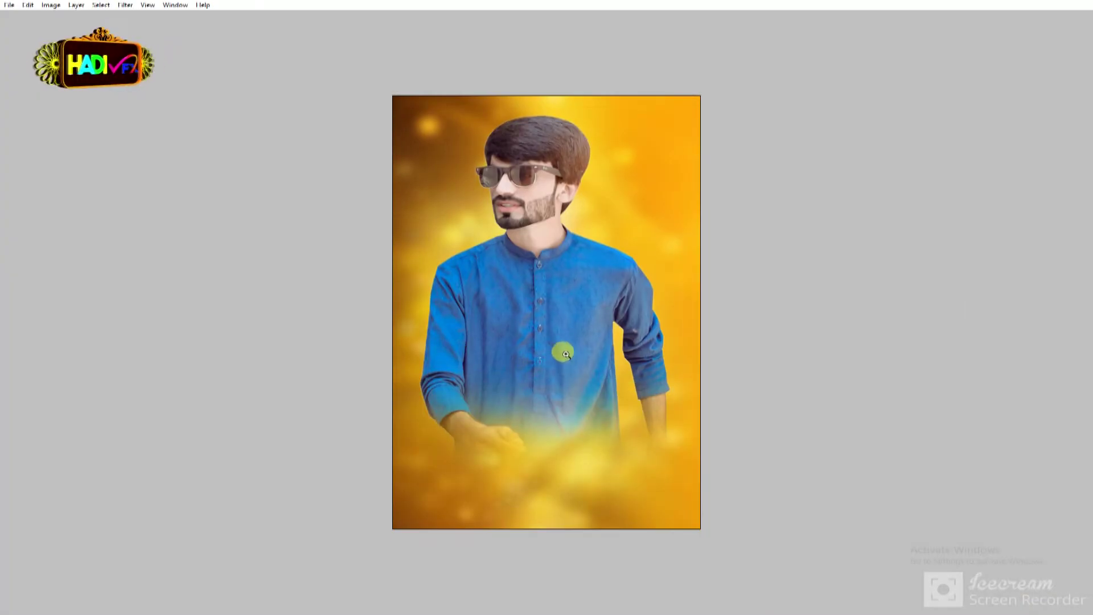
pyautogui.click(560, 346)
pyautogui.press('Tab')
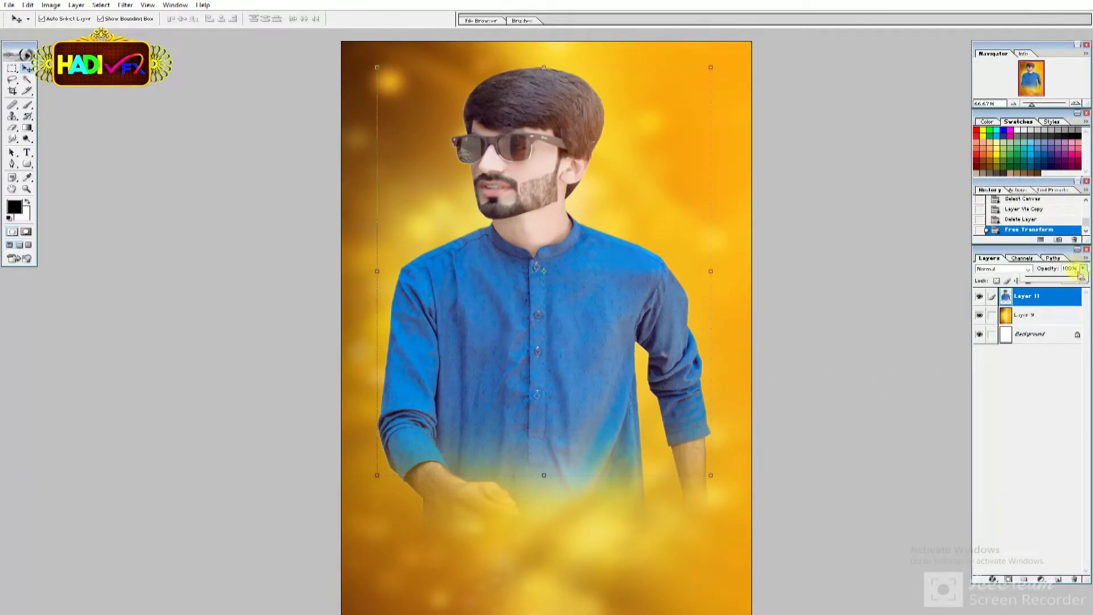
pyautogui.moveTo(1075, 277); pyautogui.dragTo(1069, 282)
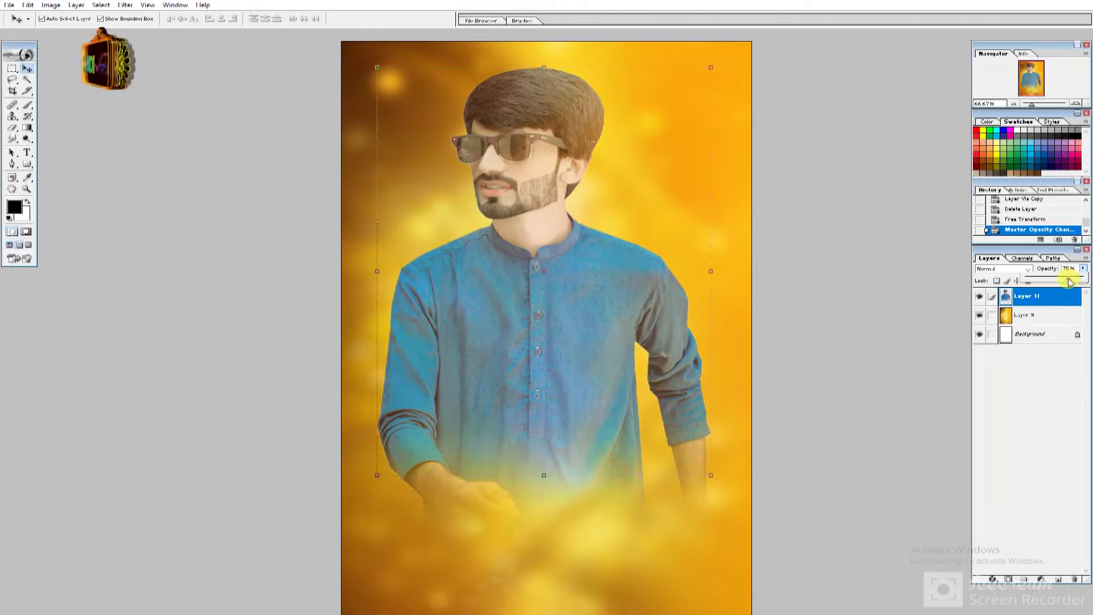
pyautogui.press('e')
pyautogui.moveTo(622, 500)
pyautogui.mouseDown()
pyautogui.moveTo(732, 415)
pyautogui.moveTo(732, 463)
pyautogui.moveTo(589, 453)
pyautogui.moveTo(704, 383)
pyautogui.mouseUp()
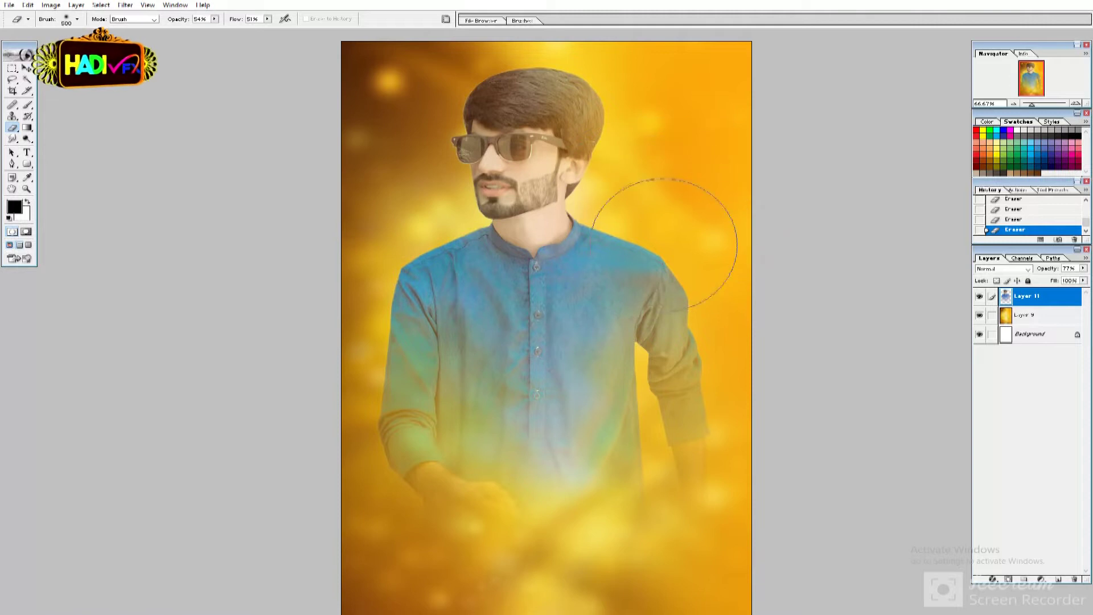
# Step: Shrink the eraser to 400 px, fade the shirt and hair edges, and zoom out to 50%
pyautogui.press('[')
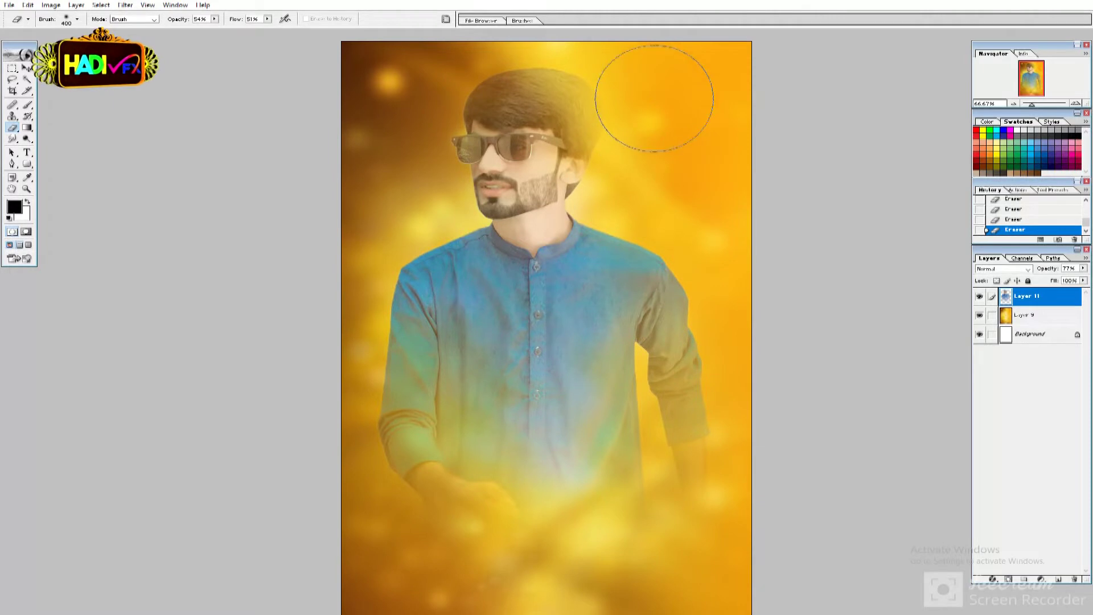
pyautogui.press('z')
pyautogui.press('f')
pyautogui.press('f')
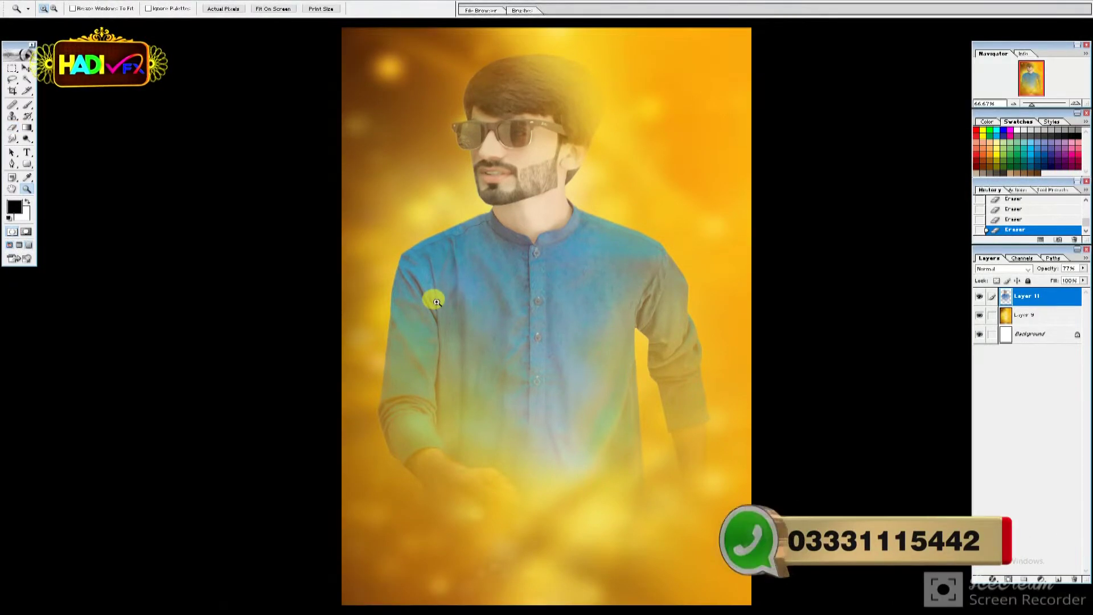
pyautogui.press('f')
pyautogui.hotkey('ctrl', '-')
# Step: Browse to the Bakground folder on the Photo Editting (F:) drive in the Open dialog
pyautogui.press('f')
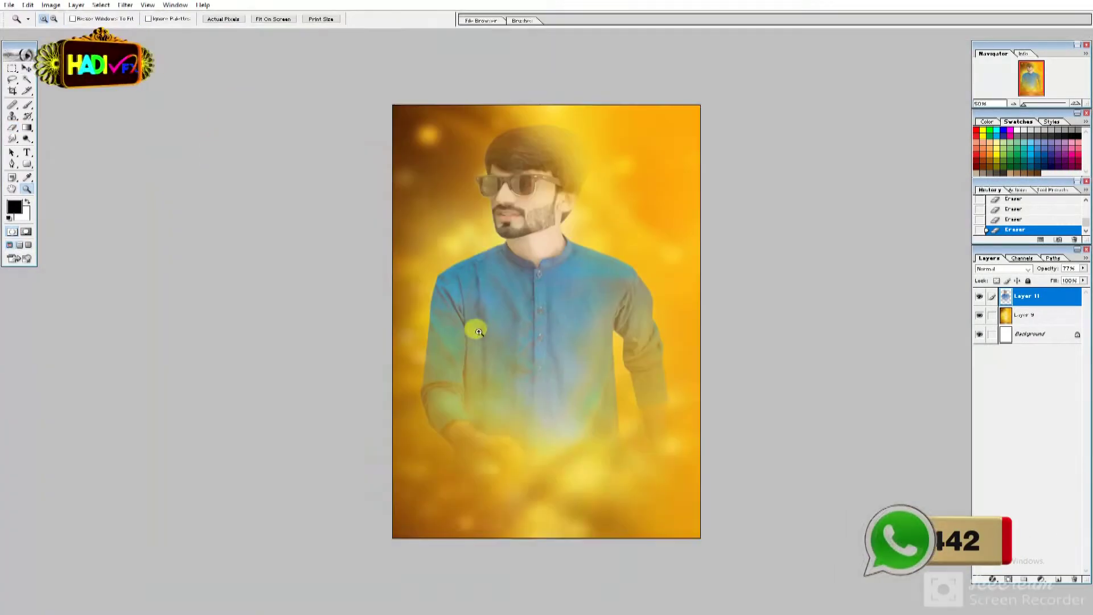
pyautogui.press('f')
pyautogui.doubleClick(82, 384)
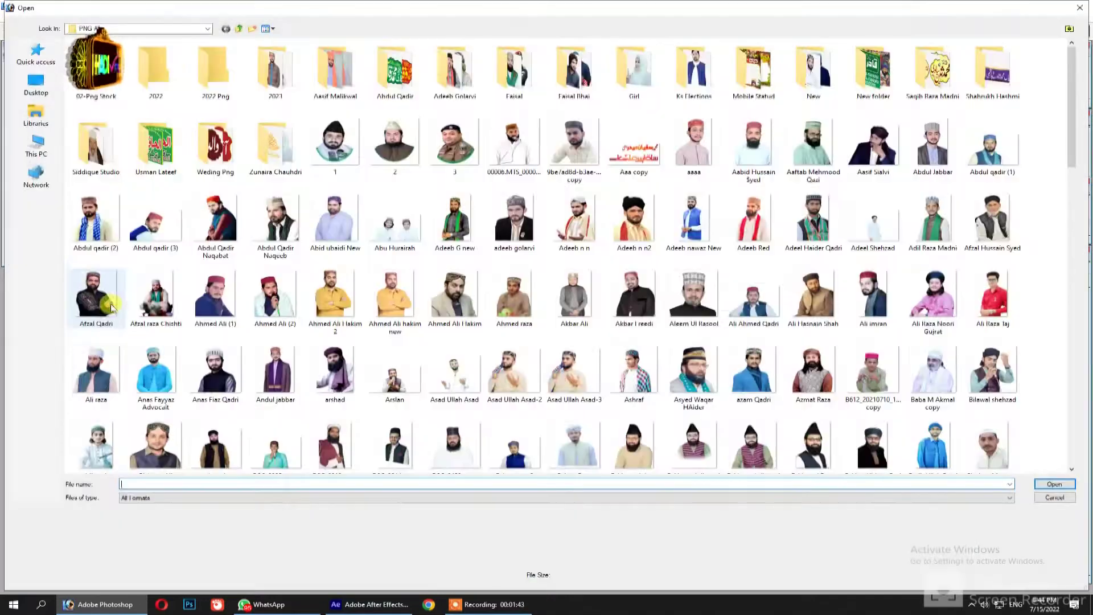
pyautogui.click(45, 150)
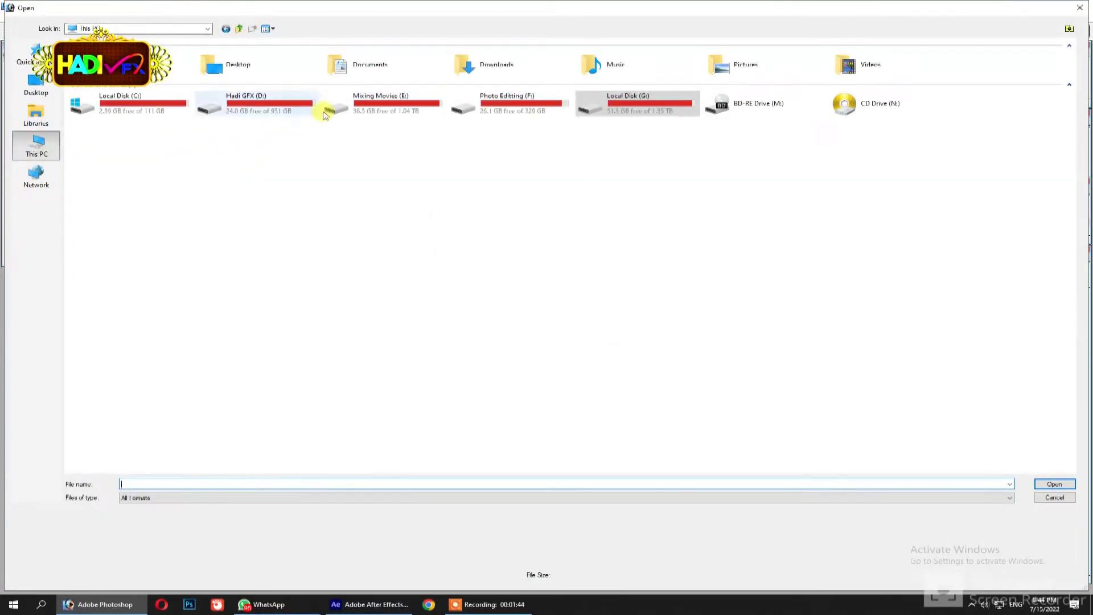
pyautogui.doubleClick(382, 105)
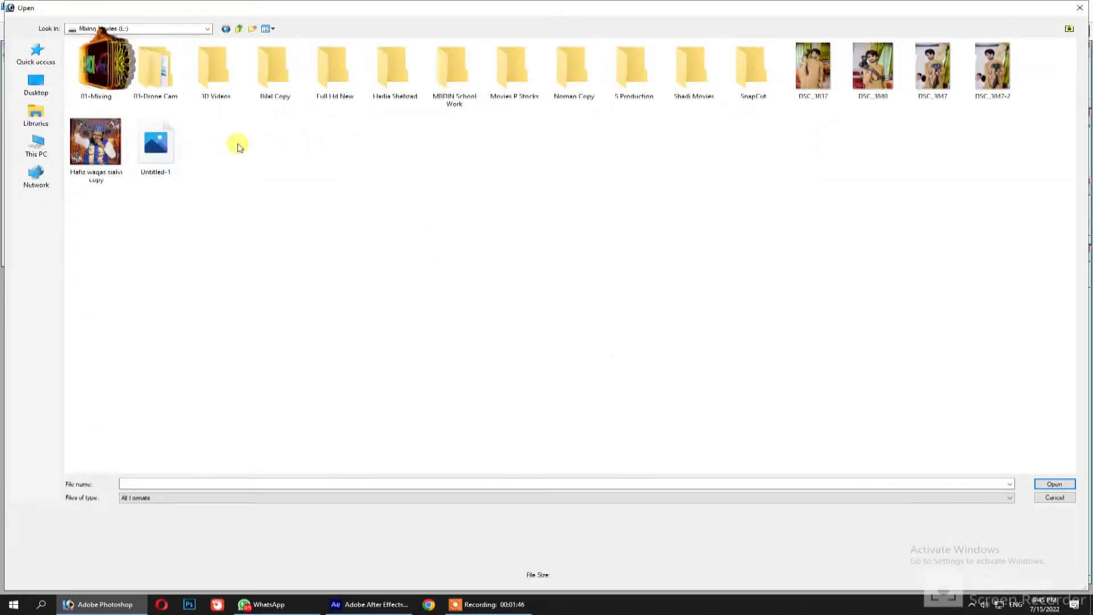
pyautogui.click(36, 146)
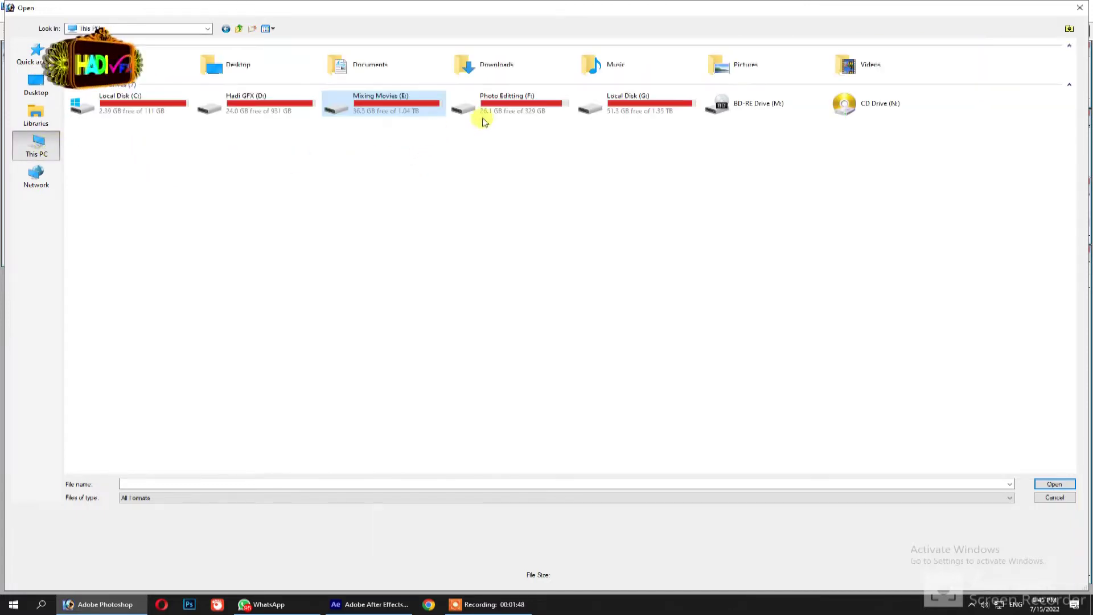
pyautogui.doubleClick(487, 103)
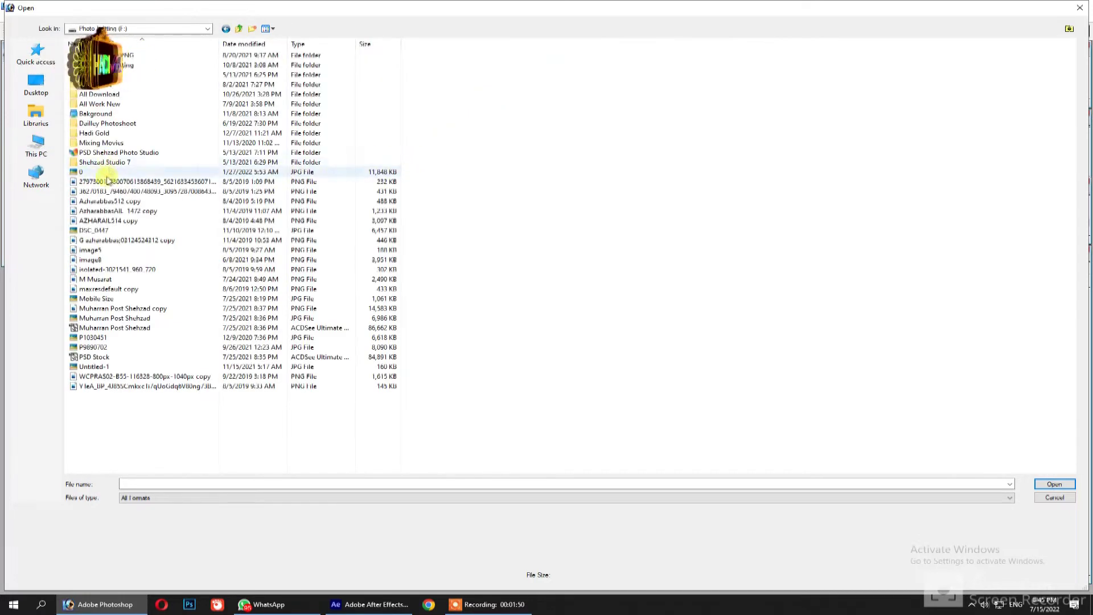
pyautogui.doubleClick(97, 114)
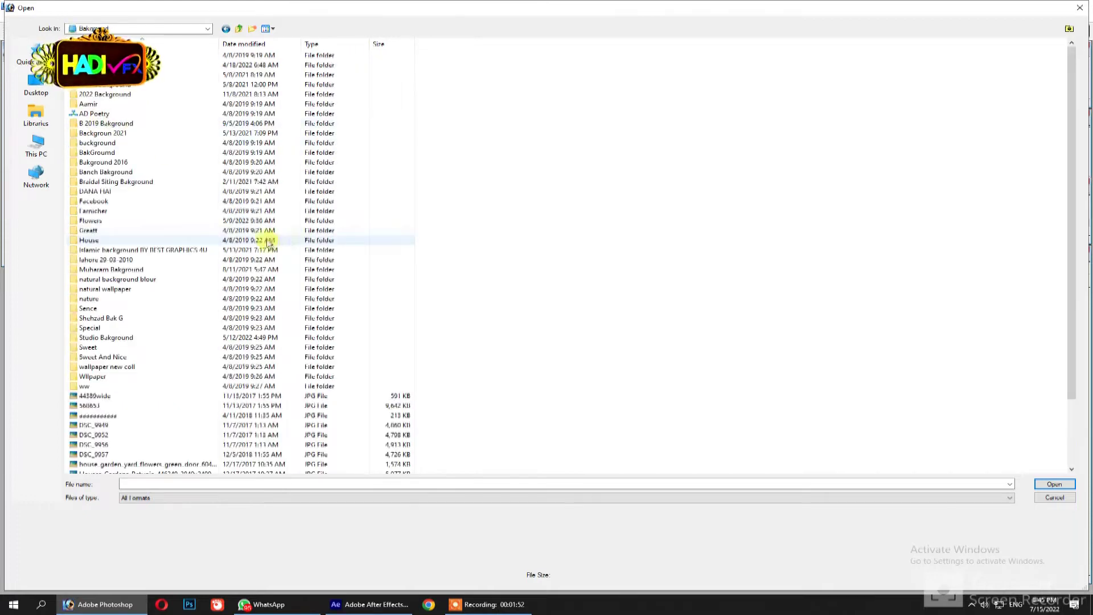
pyautogui.click(267, 28)
pyautogui.click(297, 43)
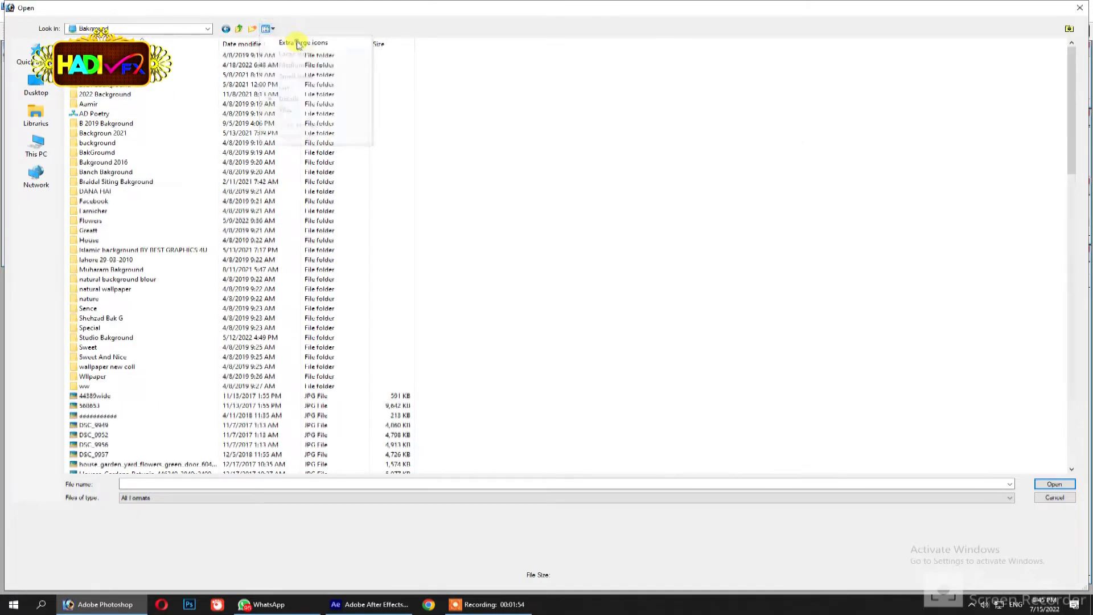
pyautogui.scroll(-15, 454, 293)
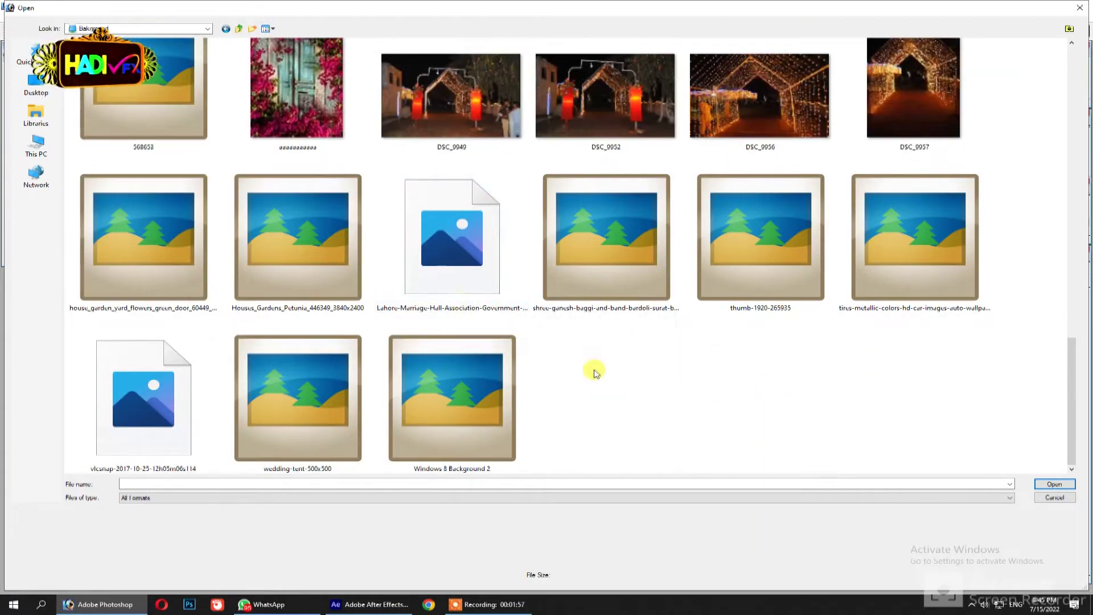
pyautogui.scroll(3, 579, 366)
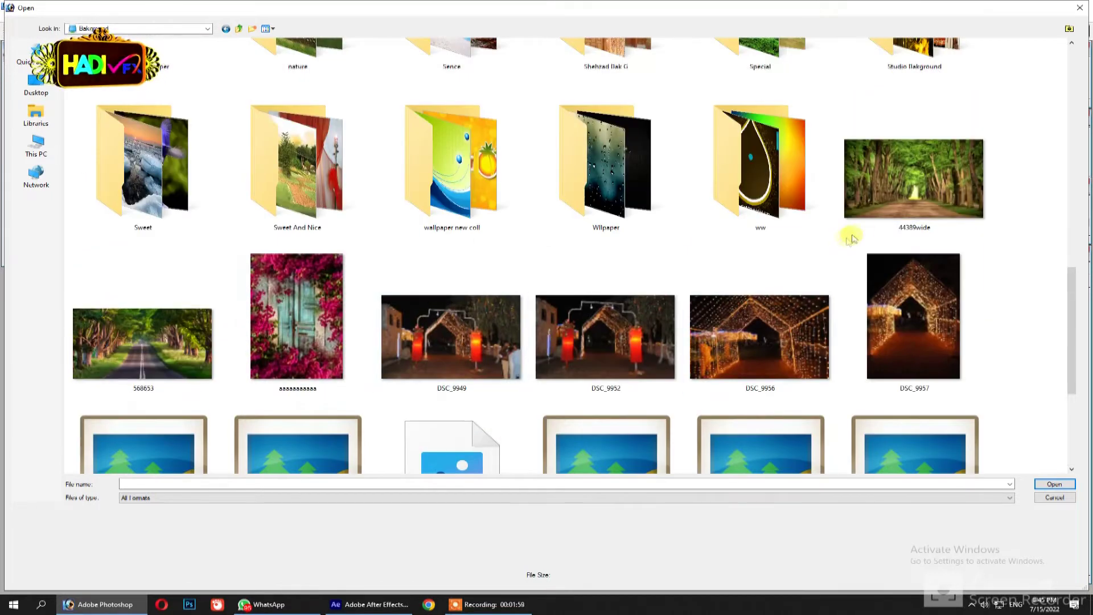
pyautogui.scroll(-3, 301, 363)
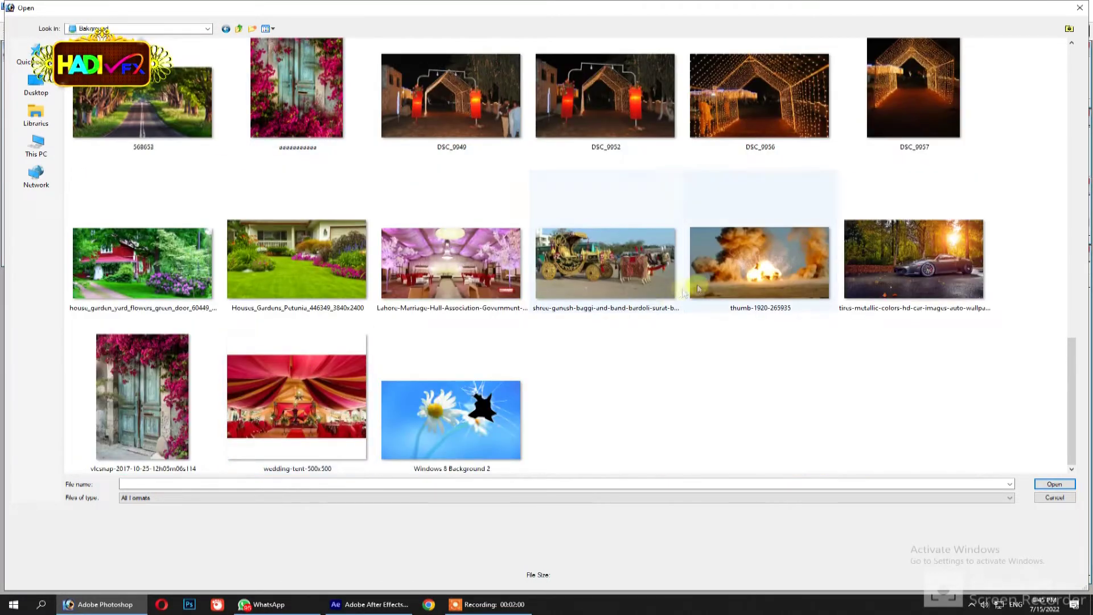
pyautogui.doubleClick(720, 282)
# Step: Bring the explosion photo into the poster and enlarge it across the poster width
pyautogui.press('v')
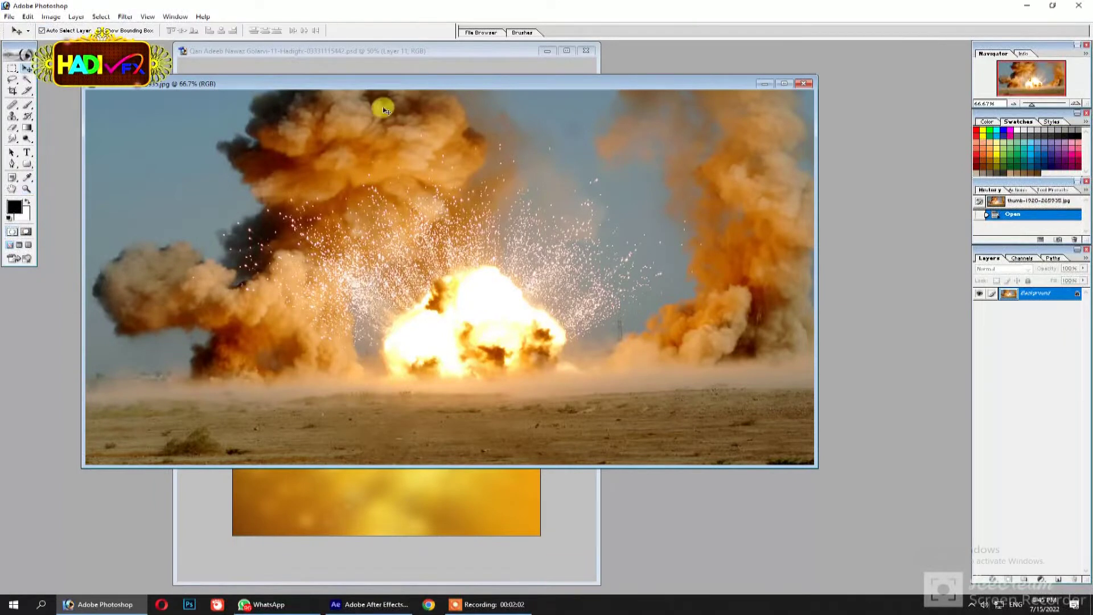
pyautogui.moveTo(403, 88)
pyautogui.mouseDown()
pyautogui.moveTo(393, 233)
pyautogui.moveTo(349, 227)
pyautogui.mouseUp()
pyautogui.moveTo(442, 324); pyautogui.dragTo(536, 448)
pyautogui.moveTo(735, 272); pyautogui.dragTo(798, 214)
pyautogui.moveTo(590, 288)
pyautogui.mouseDown()
pyautogui.moveTo(610, 310)
pyautogui.moveTo(651, 304)
pyautogui.mouseUp()
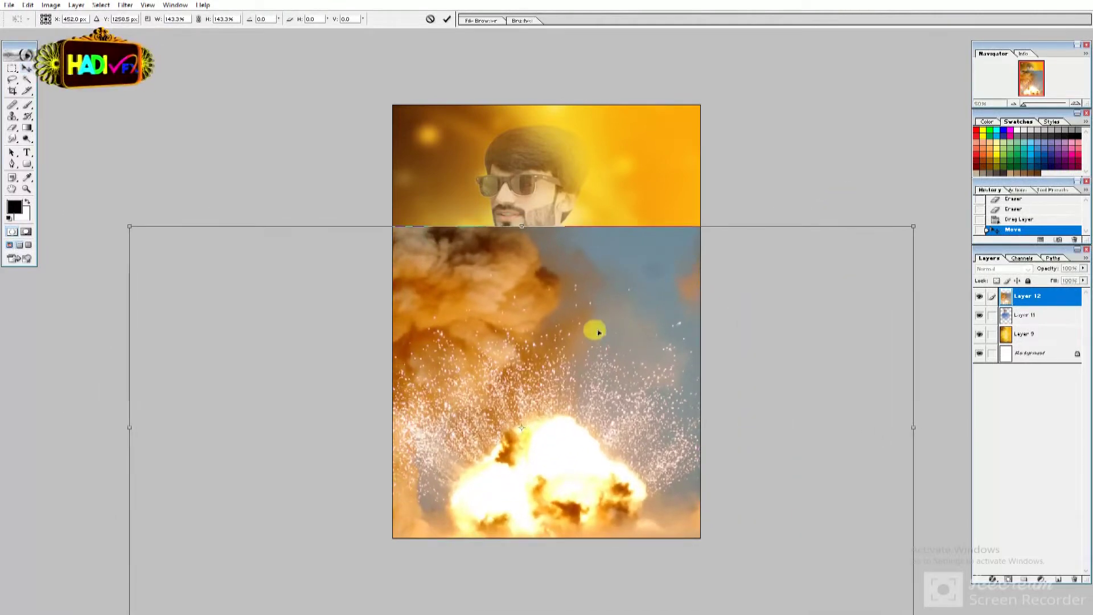
pyautogui.press('Return')
pyautogui.moveTo(596, 362); pyautogui.dragTo(597, 364)
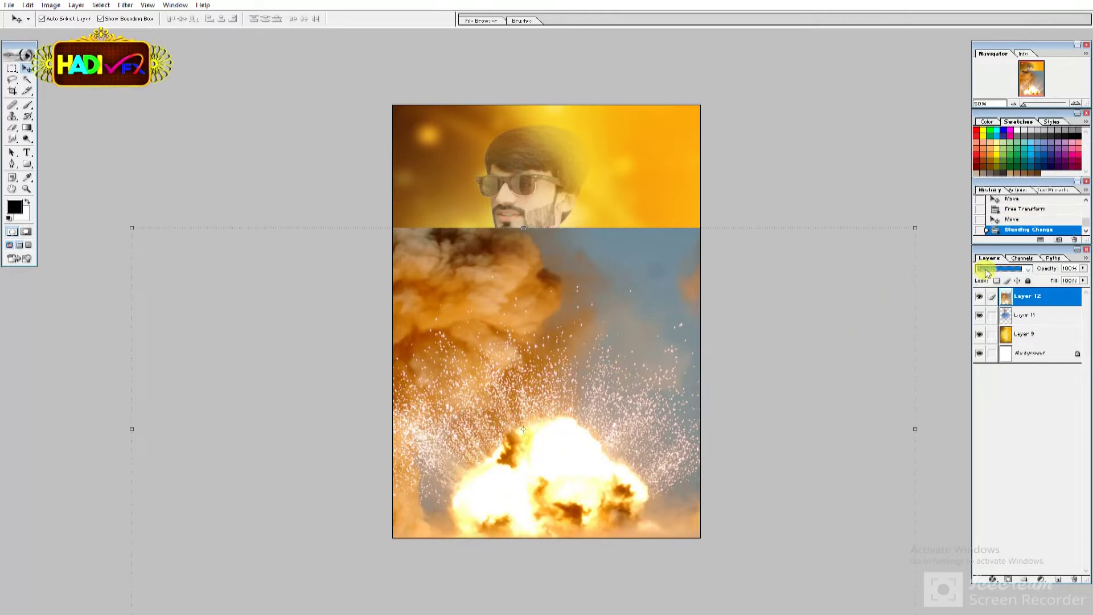
# Step: Preview blending modes on the explosion layer, stepping back through options like Soft Light
pyautogui.press('Down')
pyautogui.press('Down')
pyautogui.press('Down')
pyautogui.press('Down')
pyautogui.press('Down')
pyautogui.press('Down')
pyautogui.press('Down')
pyautogui.press('Down')
pyautogui.press('Down')
pyautogui.press('Down')
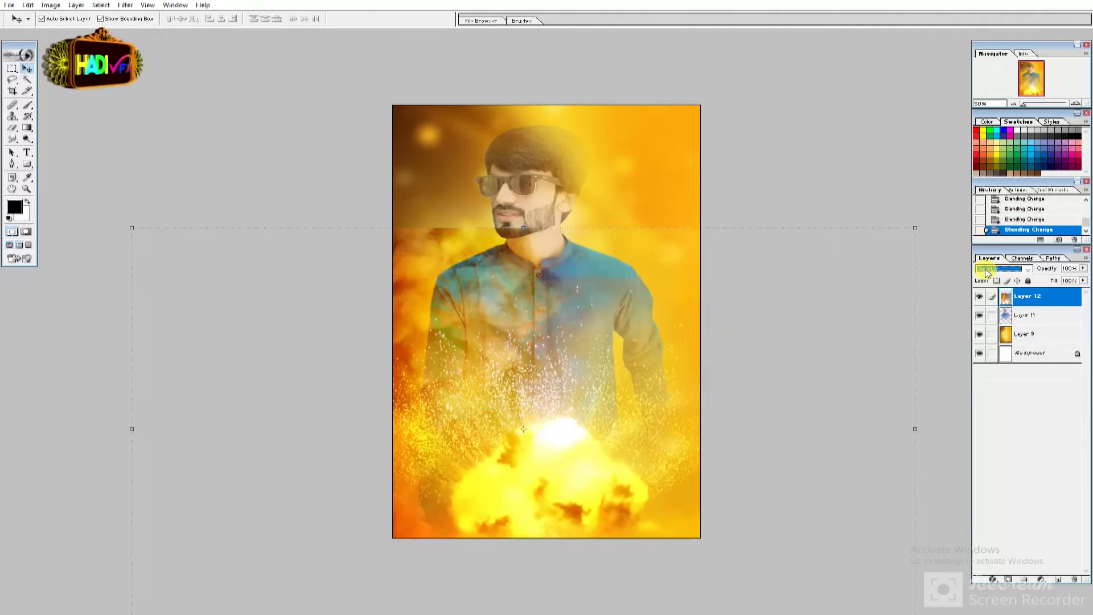
pyautogui.press('Down')
pyautogui.press('Down')
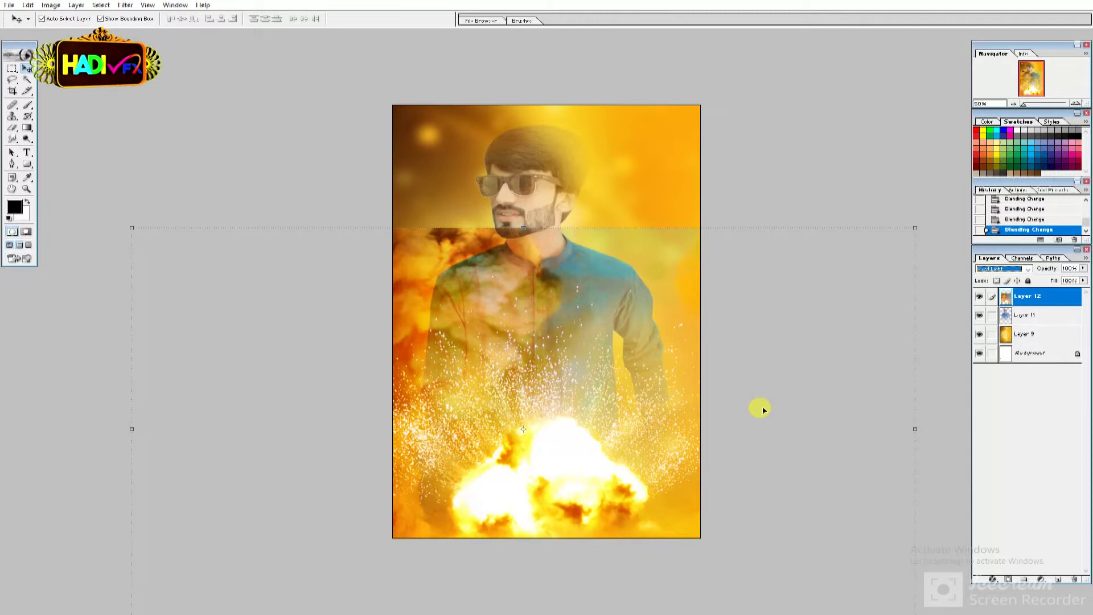
pyautogui.press('Down')
pyautogui.press('Down')
pyautogui.press('Down')
pyautogui.press('Down')
pyautogui.press('Down')
pyautogui.press('Down')
pyautogui.press('Down')
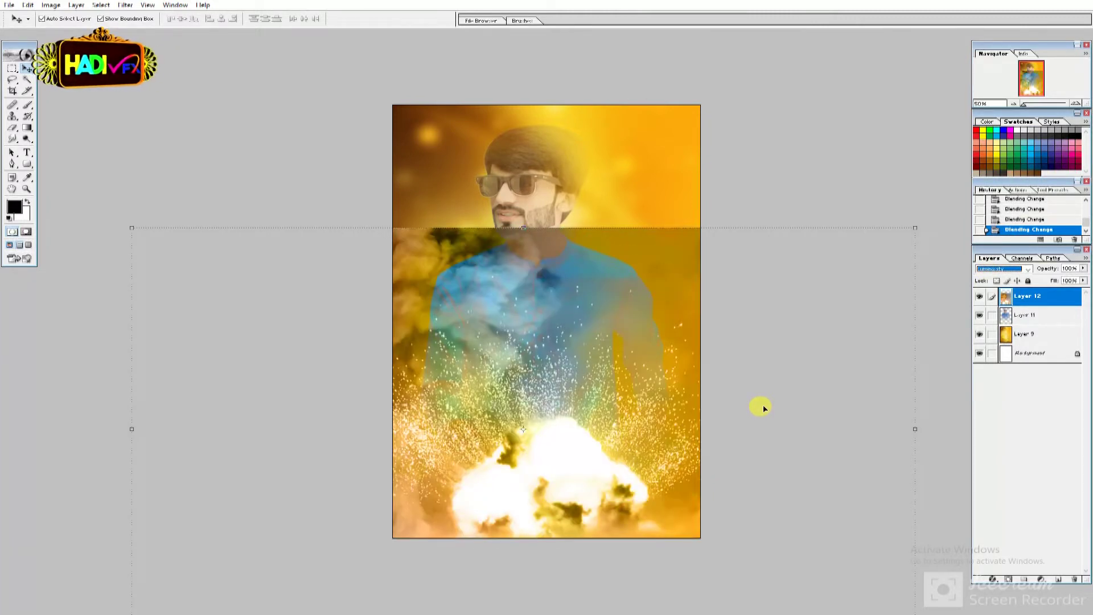
pyautogui.press('Up')
pyautogui.press('Up')
pyautogui.press('Up')
pyautogui.press('Up')
pyautogui.press('Up')
pyautogui.press('Up')
pyautogui.press('Up')
pyautogui.press('Up')
pyautogui.press('Up')
pyautogui.press('Up')
pyautogui.press('Up')
pyautogui.press('Up')
pyautogui.press('Up')
pyautogui.press('Up')
pyautogui.press('Up')
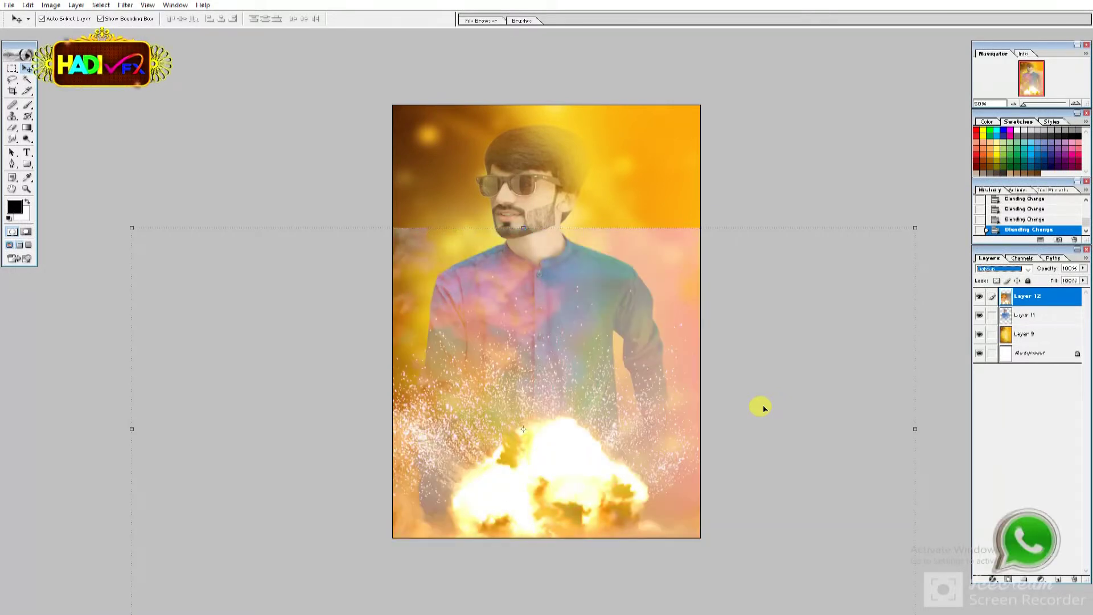
pyautogui.press('Up')
pyautogui.press('Up')
pyautogui.press('Up')
pyautogui.press('Up')
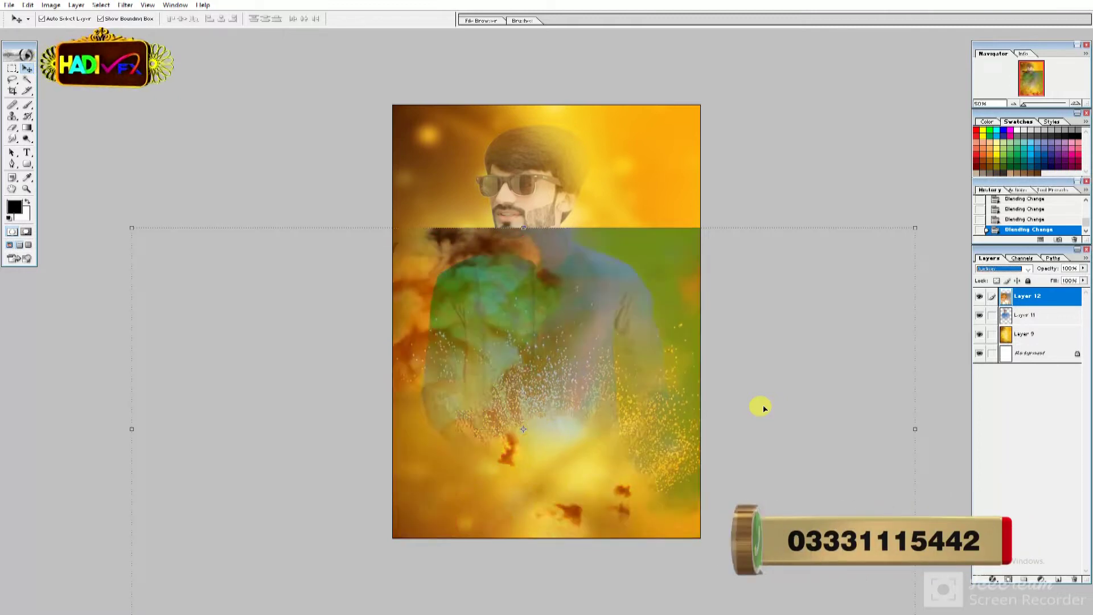
pyautogui.press('Up')
pyautogui.press('Up')
# Step: Erase the explosion over the man's shoulders and body to reveal the blue shirt
pyautogui.press('e')
pyautogui.moveTo(706, 251); pyautogui.dragTo(393, 228)
pyautogui.moveTo(466, 239); pyautogui.dragTo(521, 258)
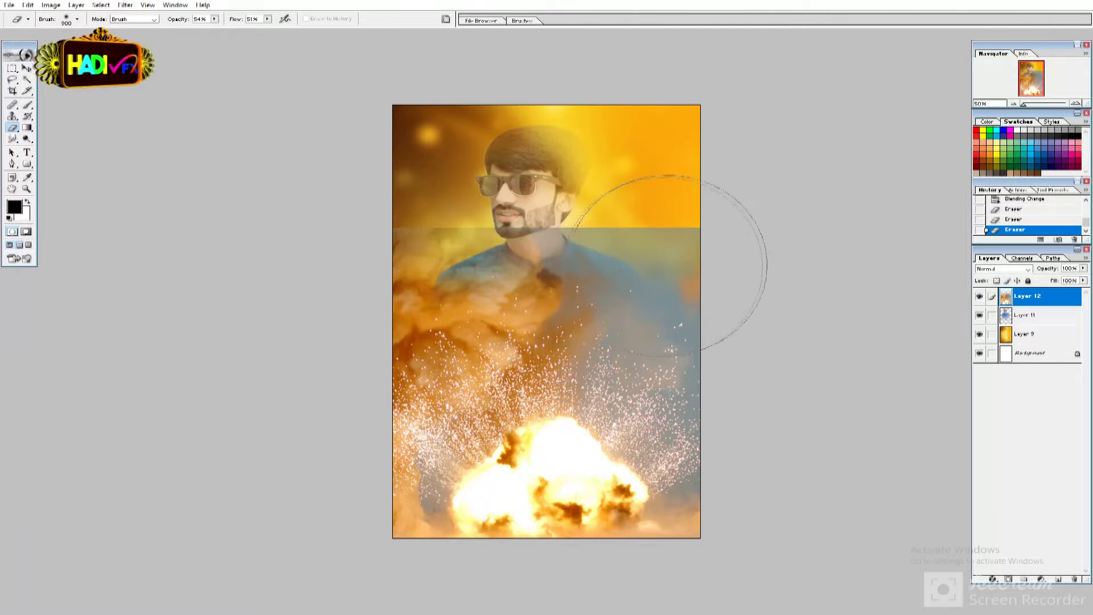
pyautogui.moveTo(671, 265); pyautogui.dragTo(370, 218)
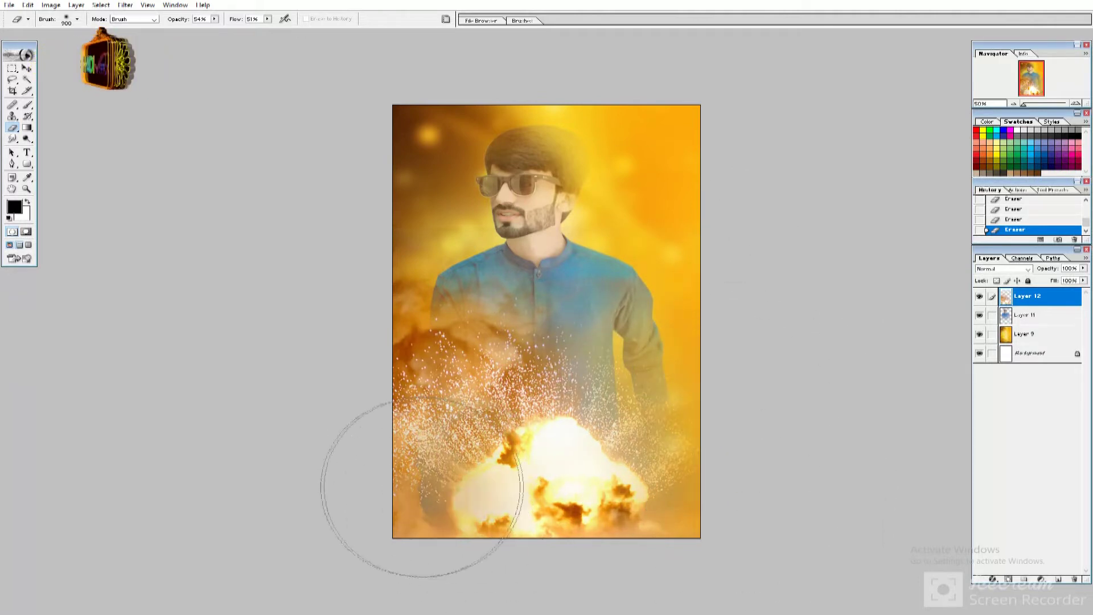
# Step: Shift the explosion layer down slightly and return to the Eraser to keep fading it
pyautogui.press('v')
pyautogui.moveTo(577, 453)
pyautogui.mouseDown()
pyautogui.moveTo(562, 447)
pyautogui.moveTo(553, 459)
pyautogui.mouseUp()
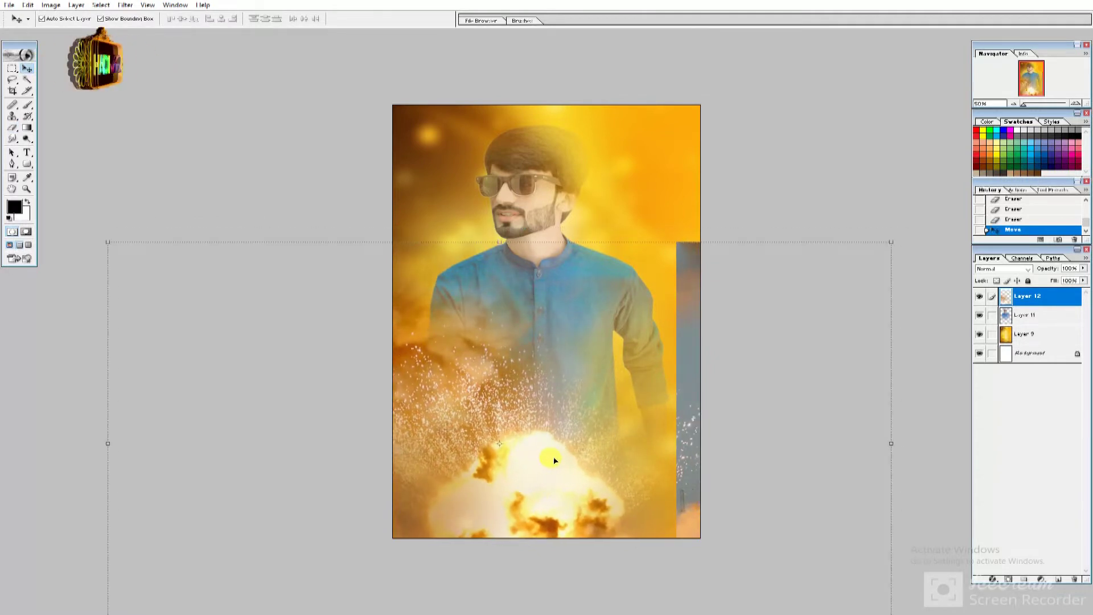
pyautogui.hotkey('ctrl', 'z')
pyautogui.press('e')
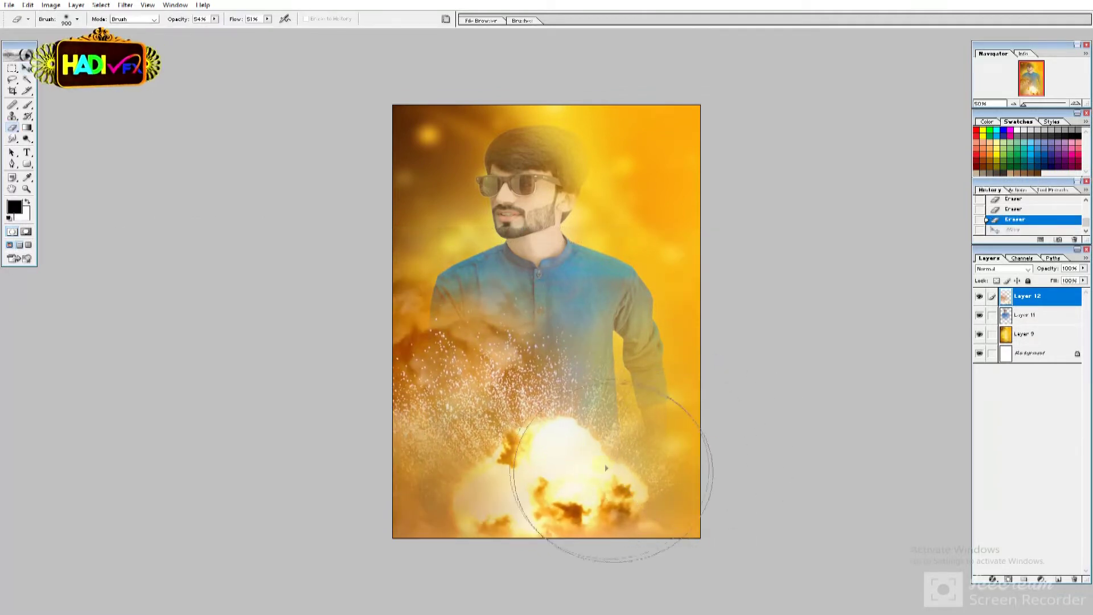
pyautogui.press('v')
pyautogui.moveTo(565, 424); pyautogui.dragTo(560, 459)
pyautogui.press('e')
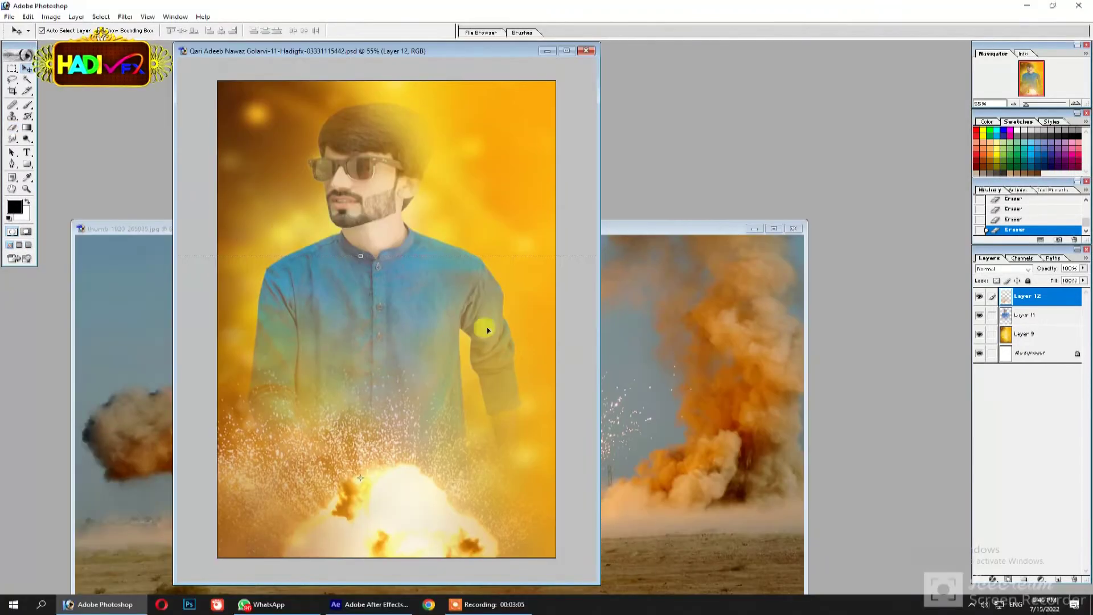
# Step: Enlarge and widen the second explosion copy and reposition it across the poster
pyautogui.click(636, 375)
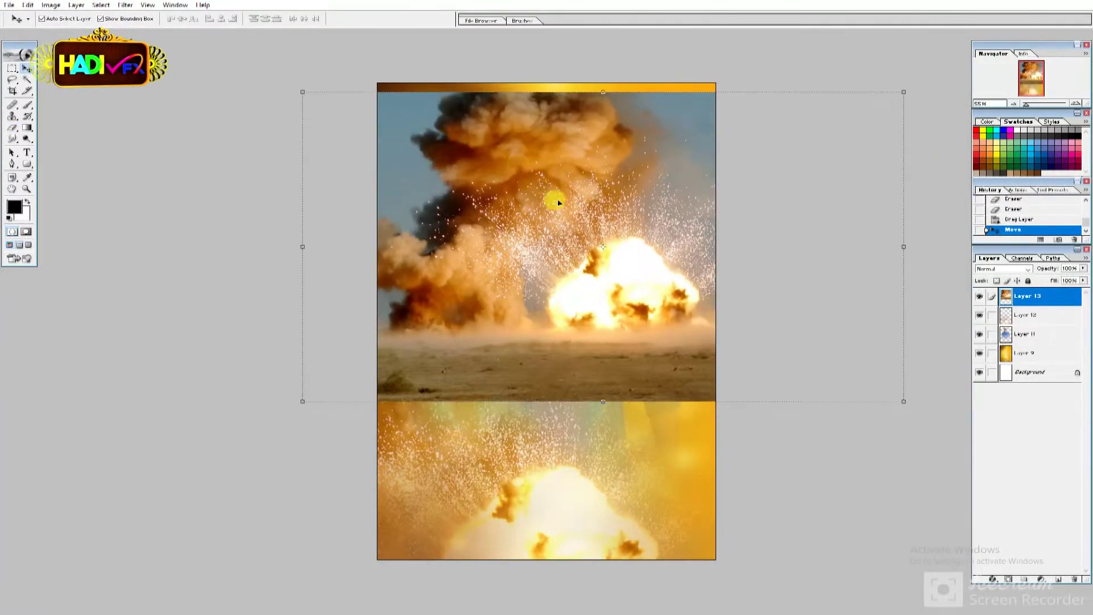
pyautogui.moveTo(754, 368); pyautogui.dragTo(844, 539)
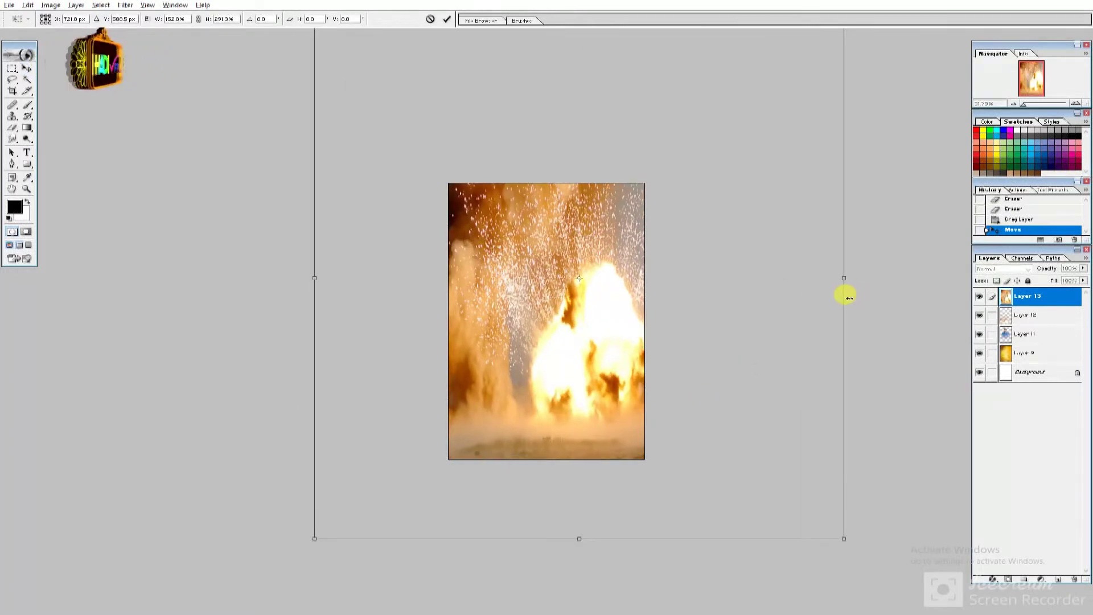
pyautogui.moveTo(848, 297); pyautogui.dragTo(942, 300)
pyautogui.moveTo(727, 276); pyautogui.dragTo(639, 405)
pyautogui.moveTo(538, 304); pyautogui.dragTo(521, 275)
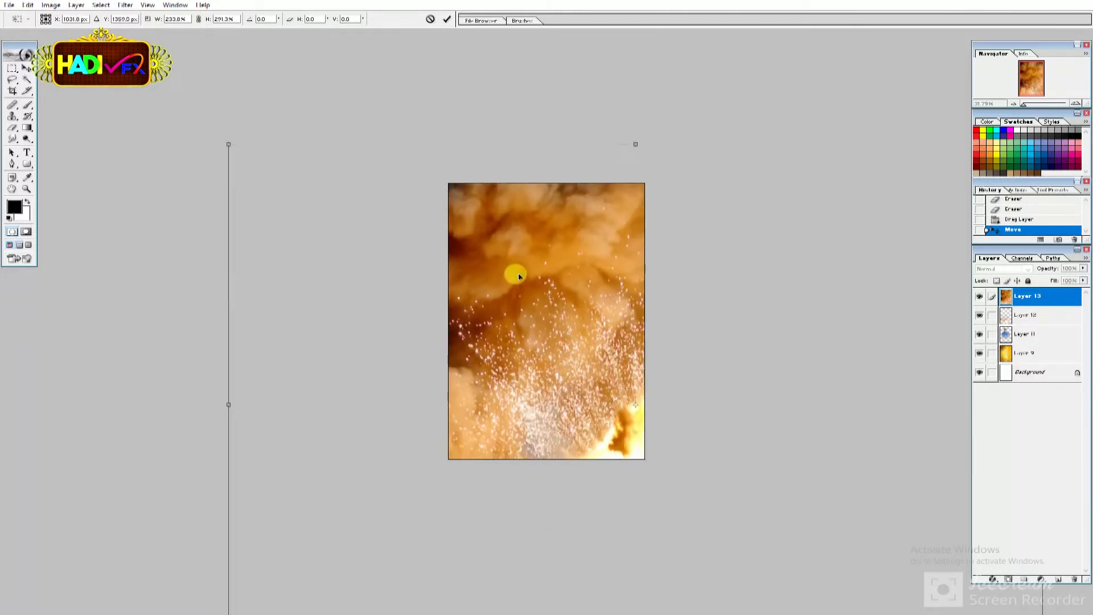
pyautogui.press('Return')
# Step: Move the explosion copy beneath the portrait layers and erase its smoke around the head with an 1100 px brush
pyautogui.hotkey('ctrl', '[')
pyautogui.hotkey('ctrl', '[')
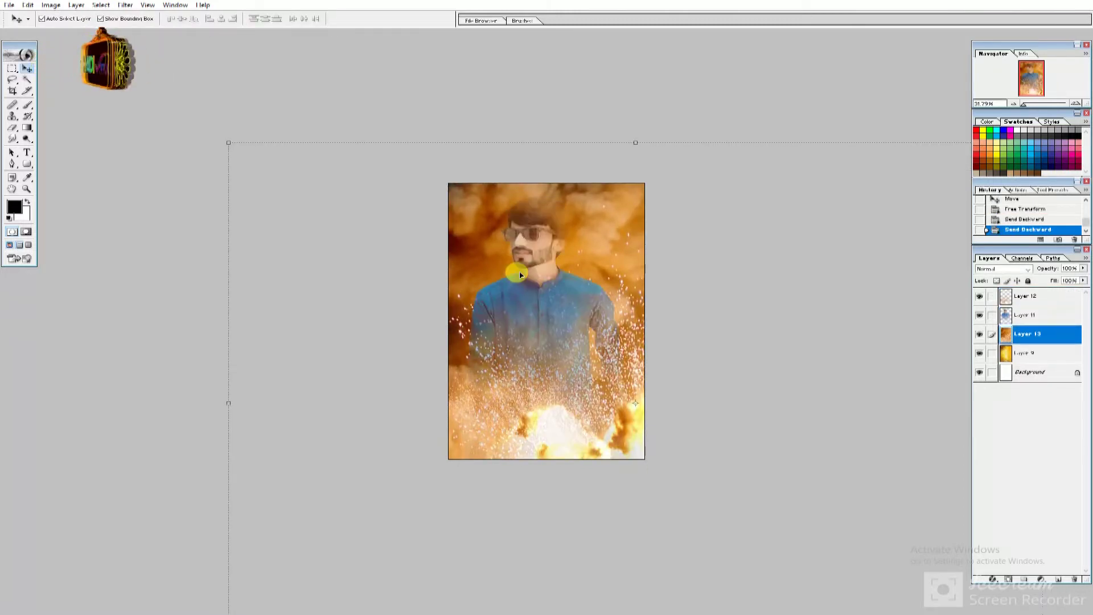
pyautogui.press('e')
pyautogui.hotkey('ctrl', '+')
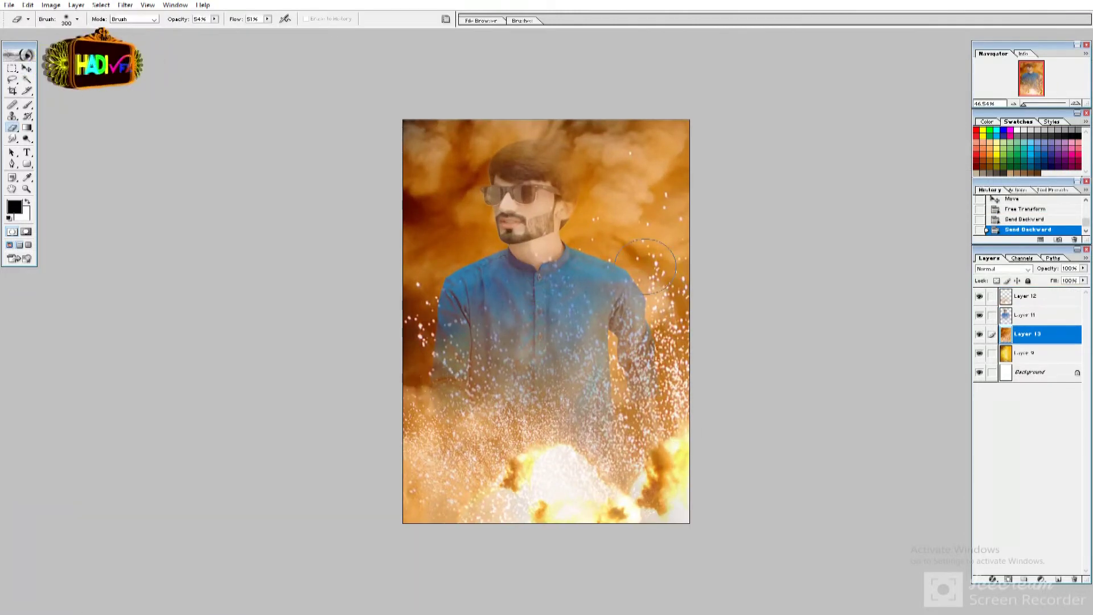
pyautogui.press(']')
pyautogui.moveTo(737, 177)
pyautogui.mouseDown()
pyautogui.moveTo(486, 341)
pyautogui.moveTo(507, 279)
pyautogui.mouseUp()
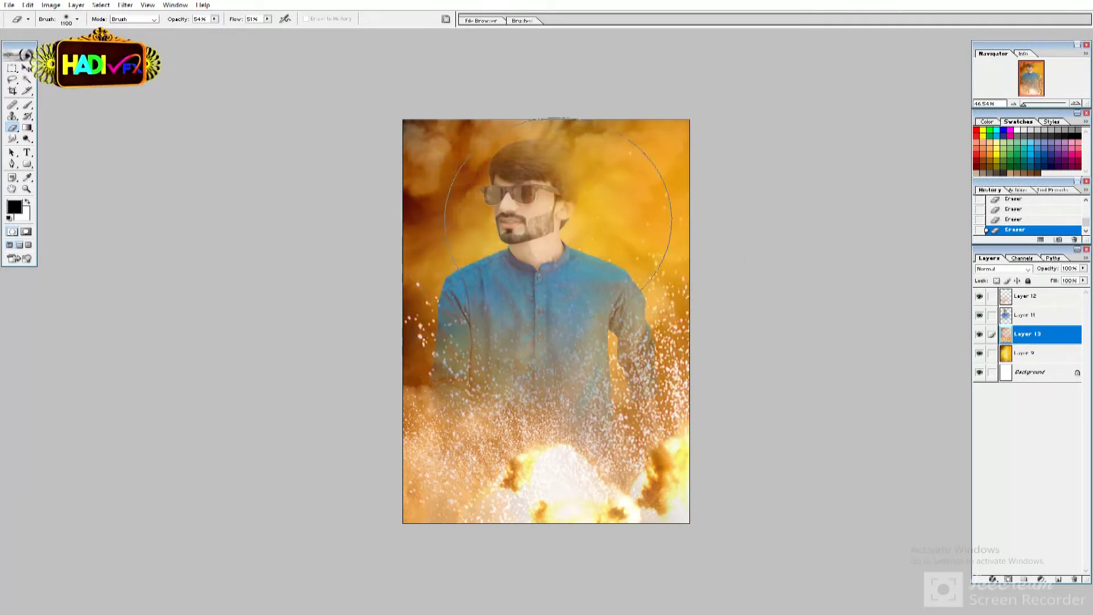
pyautogui.moveTo(525, 195); pyautogui.dragTo(464, 134)
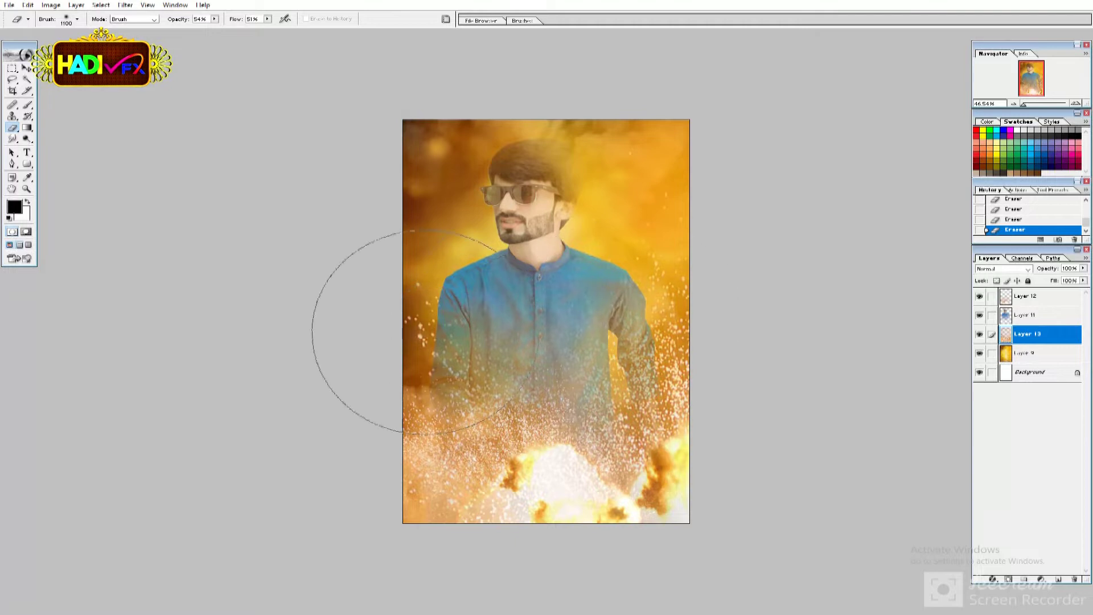
# Step: Zoom in on the portrait, merge all visible layers, and select the whole canvas
pyautogui.press('z')
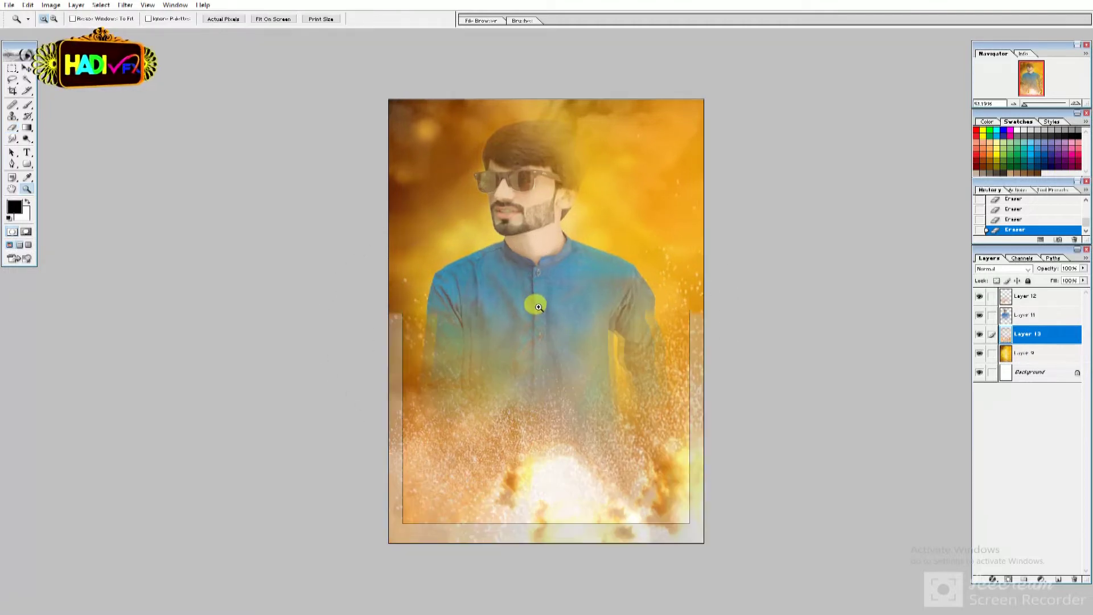
pyautogui.click(535, 307)
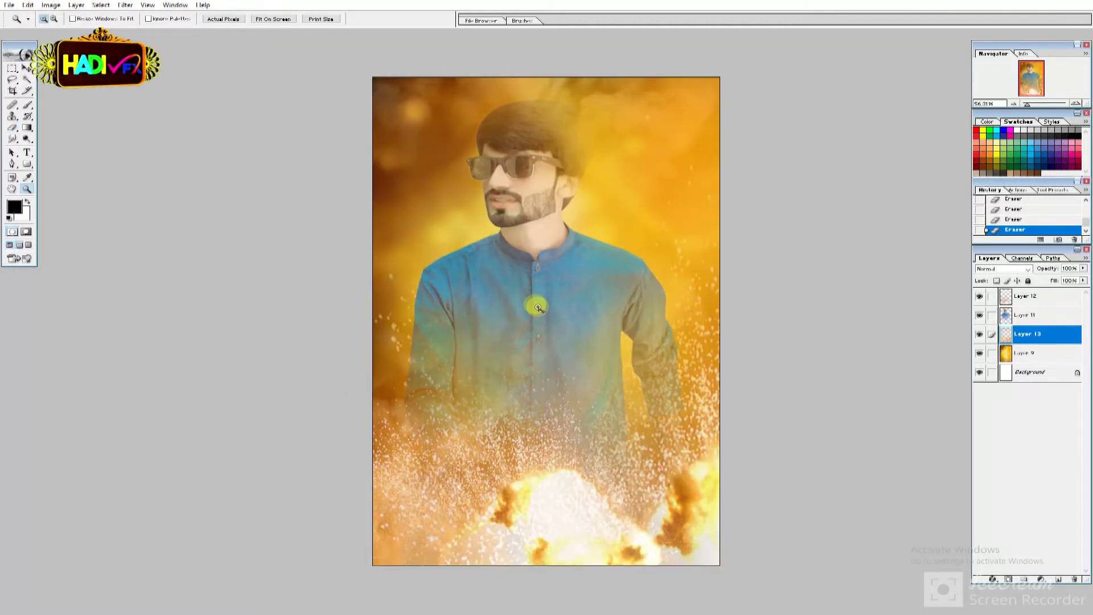
pyautogui.press('f')
pyautogui.press('f')
pyautogui.hotkey('ctrl', 'a')
# Step: Copy the merged image to a new layer and boost its saturation to +47
pyautogui.hotkey('ctrl', 'j')
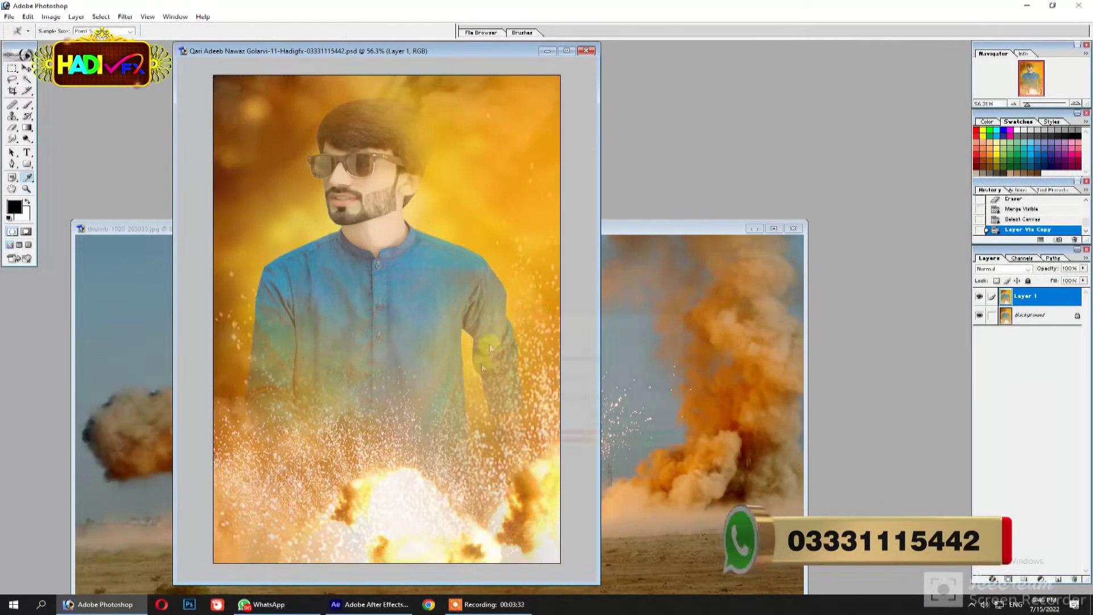
pyautogui.hotkey('ctrl', 'u')
pyautogui.click(578, 379)
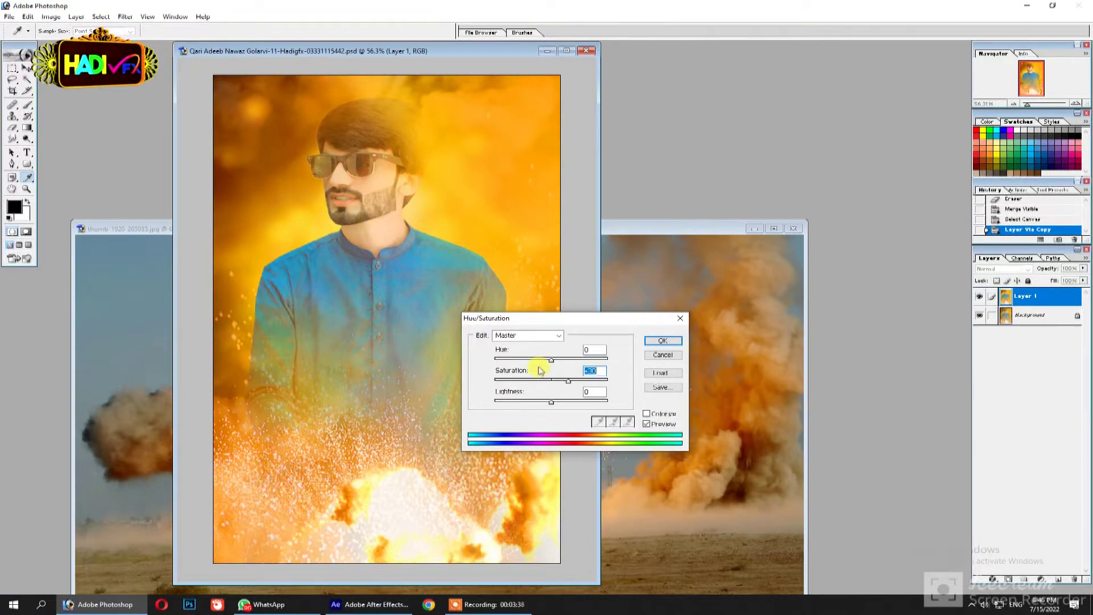
pyautogui.press('Return')
# Step: Erase softly around the beard with a 100 px eraser to restore natural face tones
pyautogui.press('z')
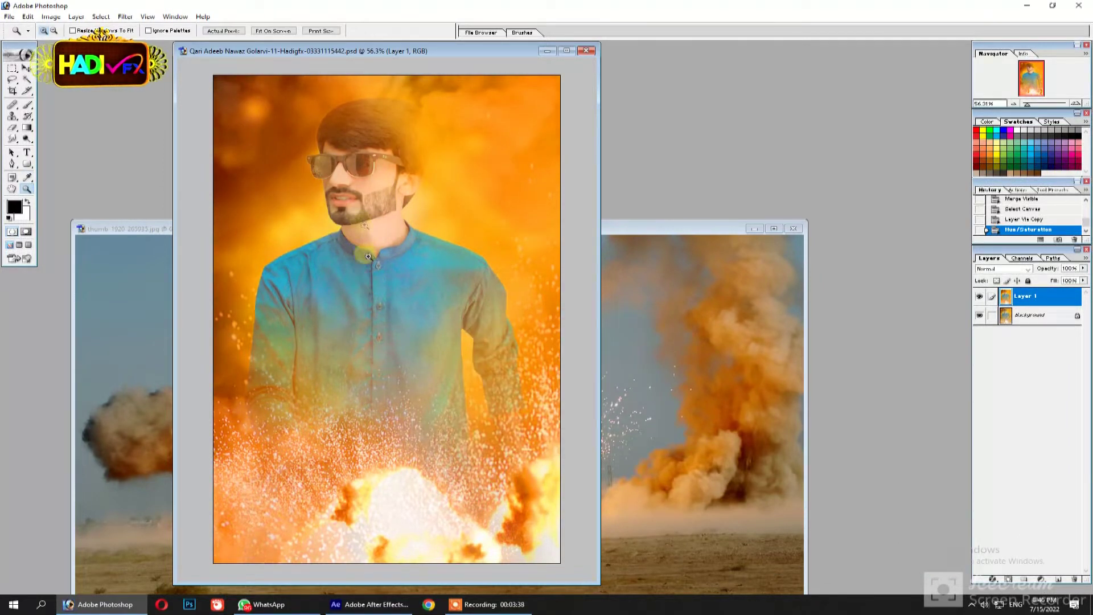
pyautogui.click(367, 220)
pyautogui.moveTo(376, 54); pyautogui.dragTo(665, 260)
pyautogui.press('e')
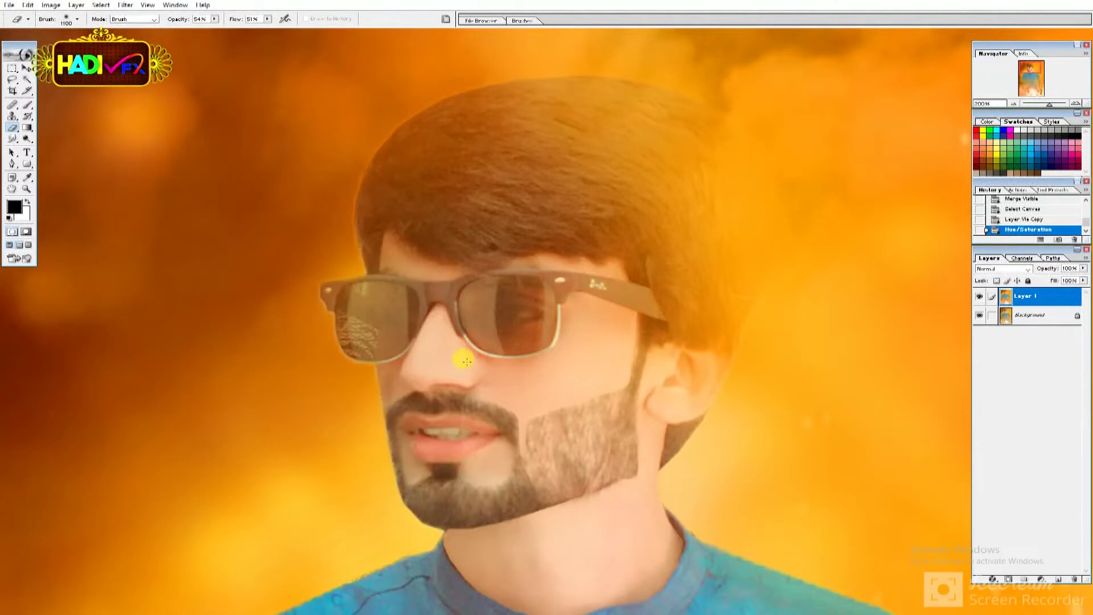
pyautogui.press('[')
pyautogui.press('[')
pyautogui.press('[')
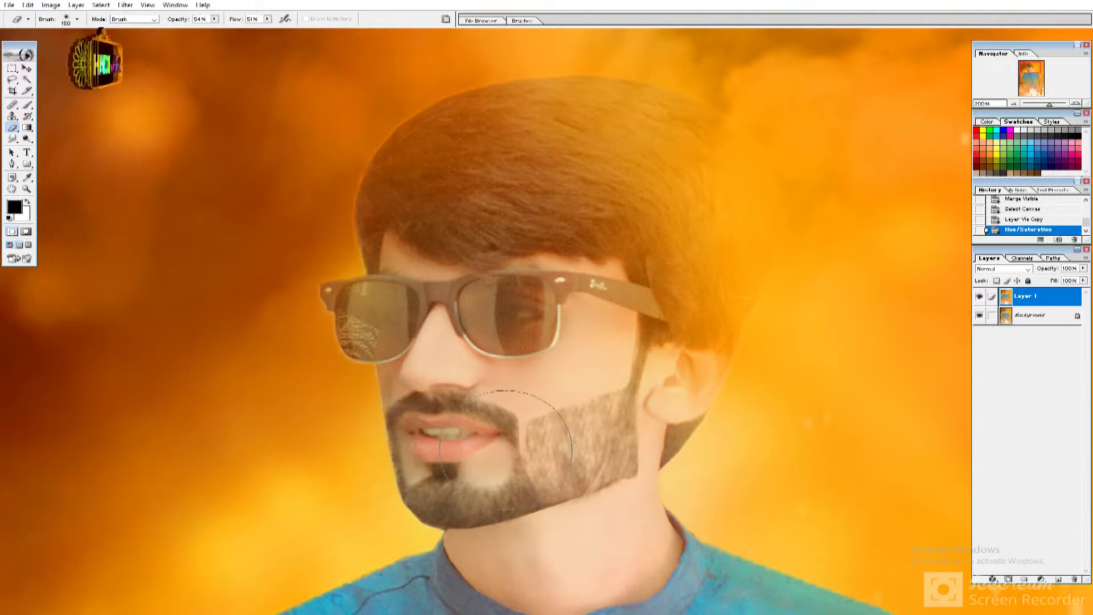
pyautogui.click(533, 344)
pyautogui.press('z')
pyautogui.keyDown('alt'); pyautogui.click(358, 353); pyautogui.keyUp('alt')
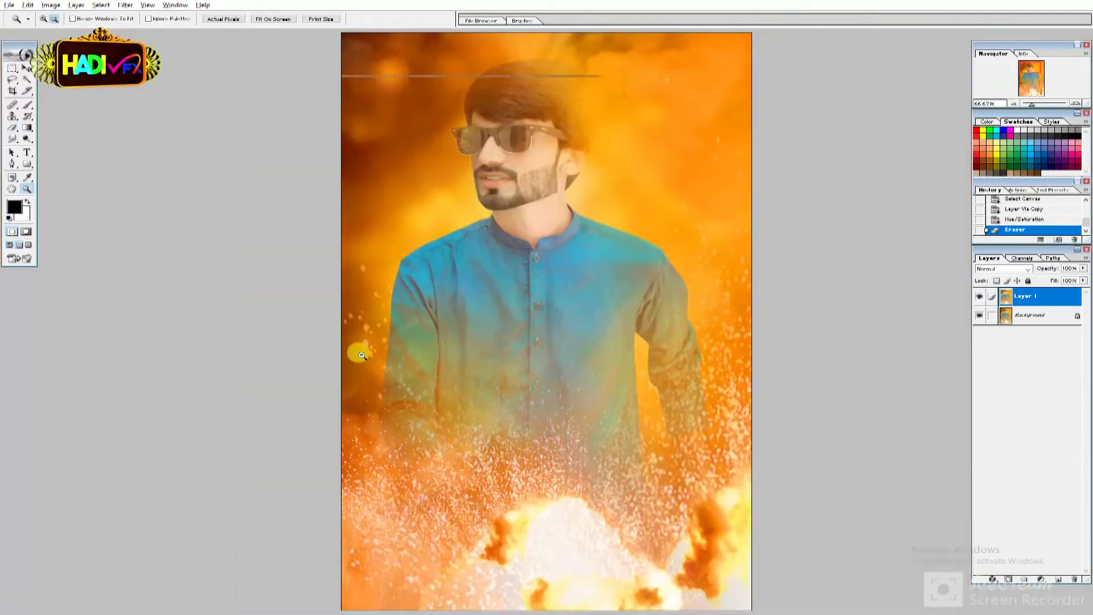
pyautogui.keyDown('alt'); pyautogui.click(362, 355); pyautogui.keyUp('alt')
# Step: Merge the layers into one and copy the whole image onto a new layer
pyautogui.hotkey('ctrl', 'shift', 'e')
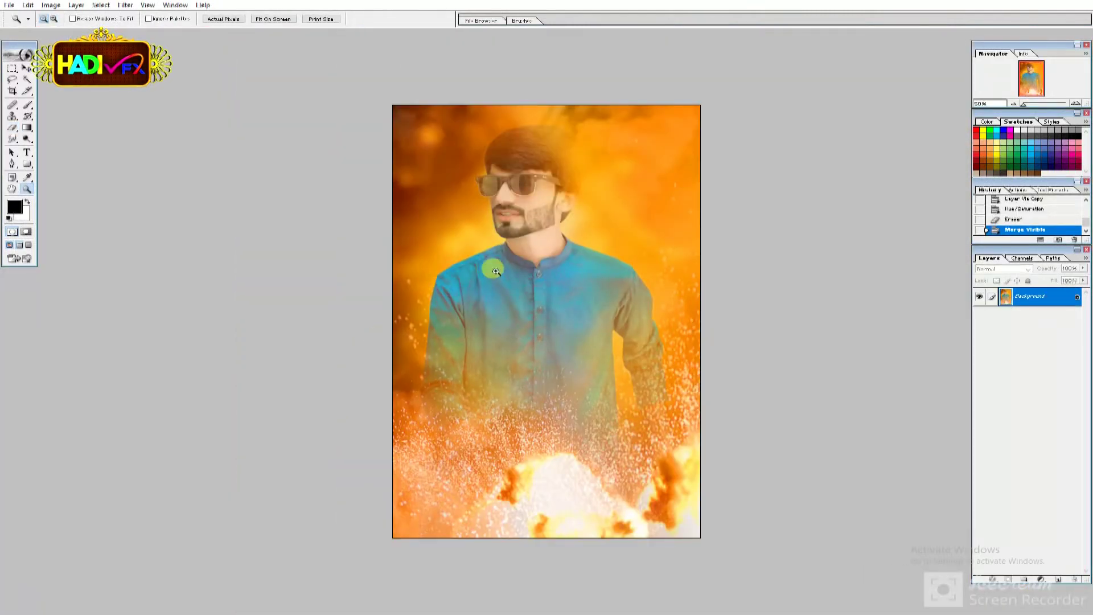
pyautogui.click(535, 262)
pyautogui.hotkey('ctrl', 'a')
pyautogui.hotkey('ctrl', 'j')
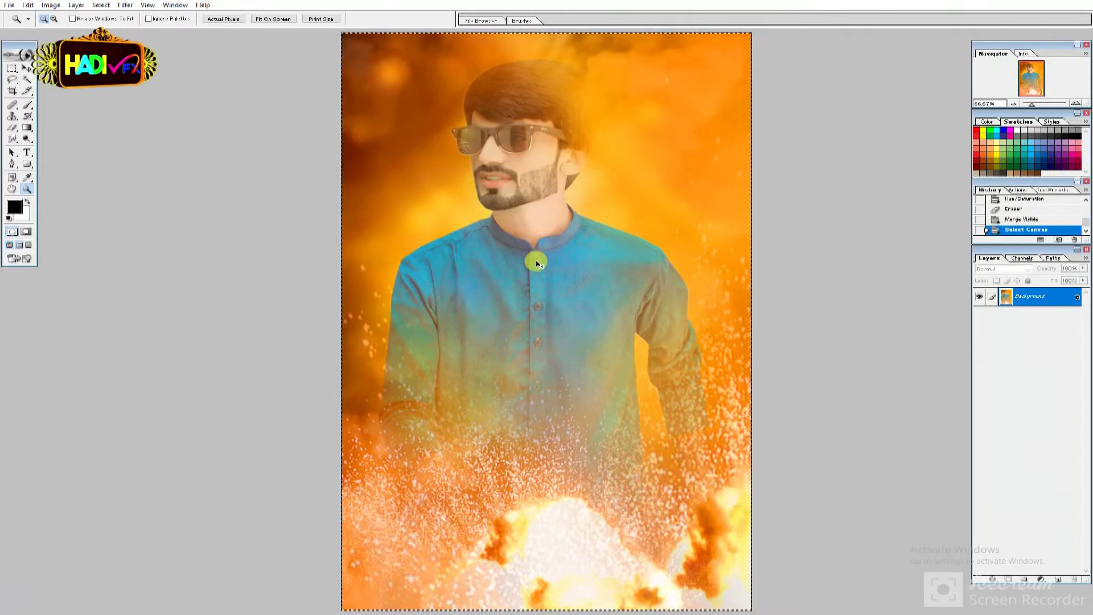
# Step: Move the copied portrait up-right, enlarge it to about 127.8%, and set its opacity to 30%
pyautogui.press('v')
pyautogui.hotkey('ctrl', '-')
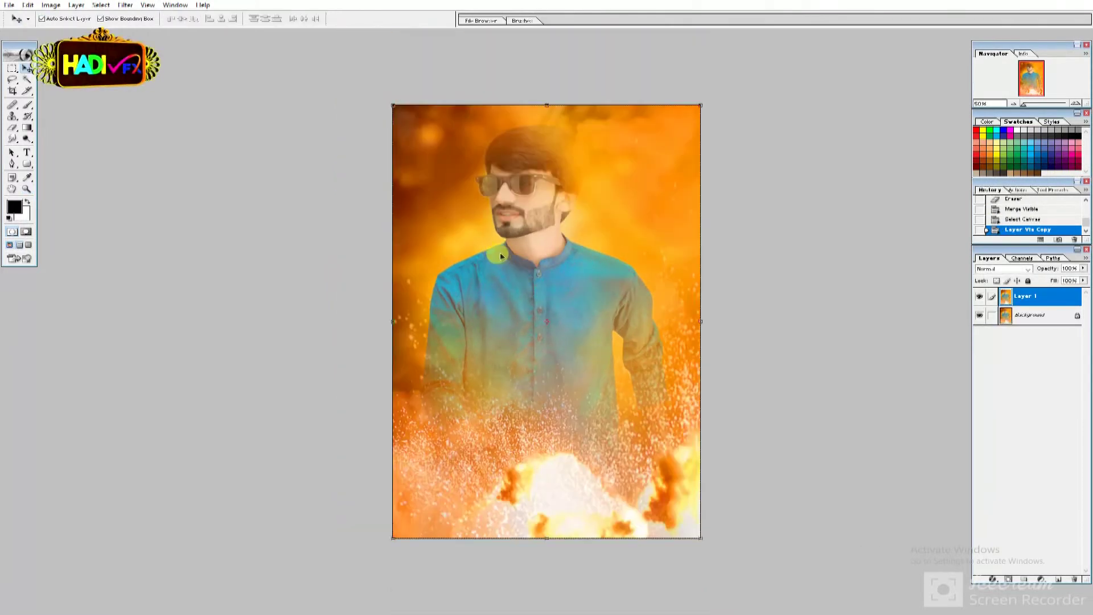
pyautogui.moveTo(500, 252); pyautogui.dragTo(600, 238)
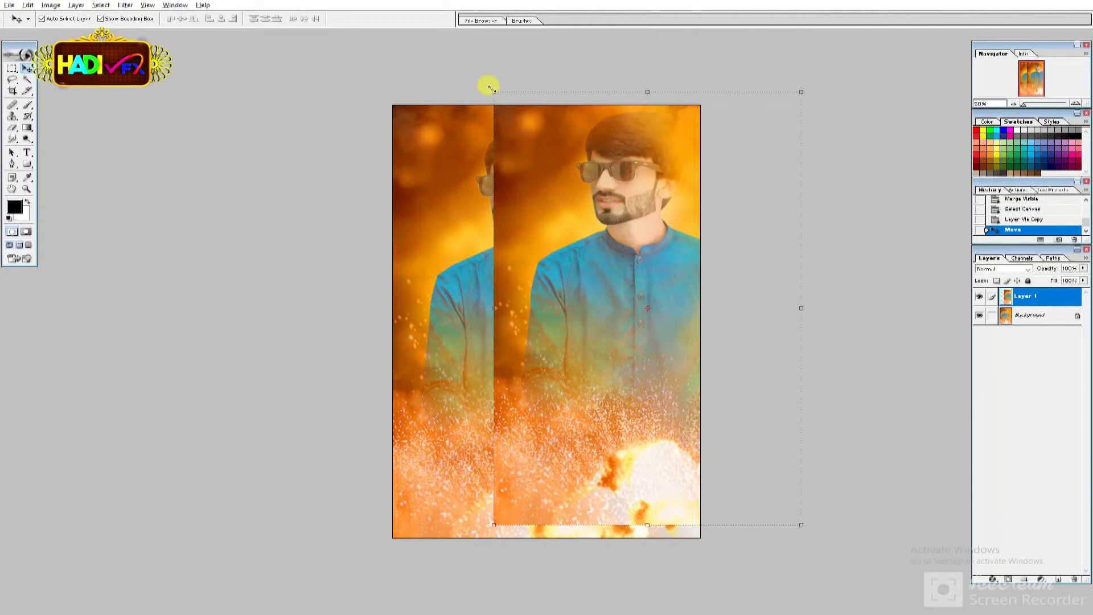
pyautogui.moveTo(489, 87); pyautogui.dragTo(440, 49)
pyautogui.moveTo(567, 166); pyautogui.dragTo(638, 214)
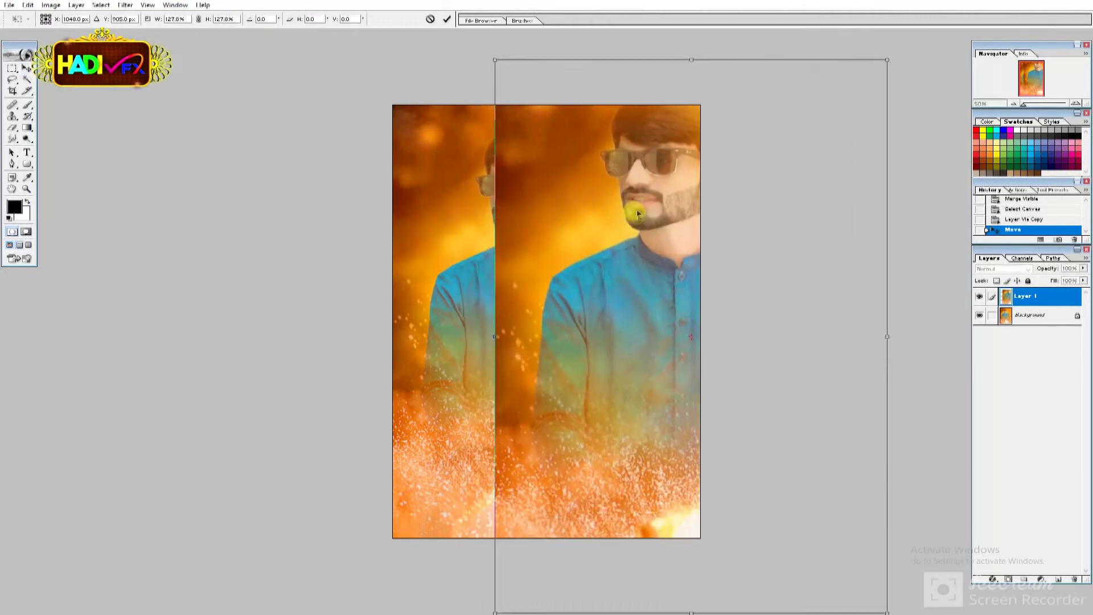
pyautogui.press('Return')
pyautogui.press('3')
pyautogui.moveTo(630, 208); pyautogui.dragTo(632, 213)
# Step: Erase the bottom of the faded copy with an 1100 px eraser
pyautogui.press('e')
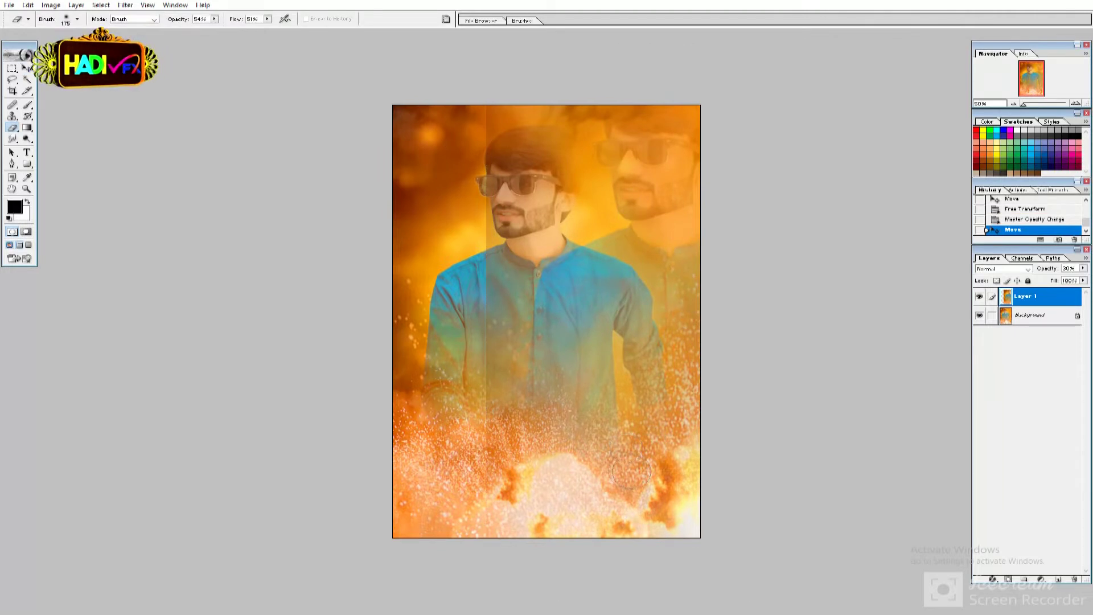
pyautogui.moveTo(640, 514)
pyautogui.mouseDown()
pyautogui.moveTo(501, 488)
pyautogui.moveTo(569, 501)
pyautogui.mouseUp()
pyautogui.press(']')
pyautogui.press(']')
pyautogui.press(']')
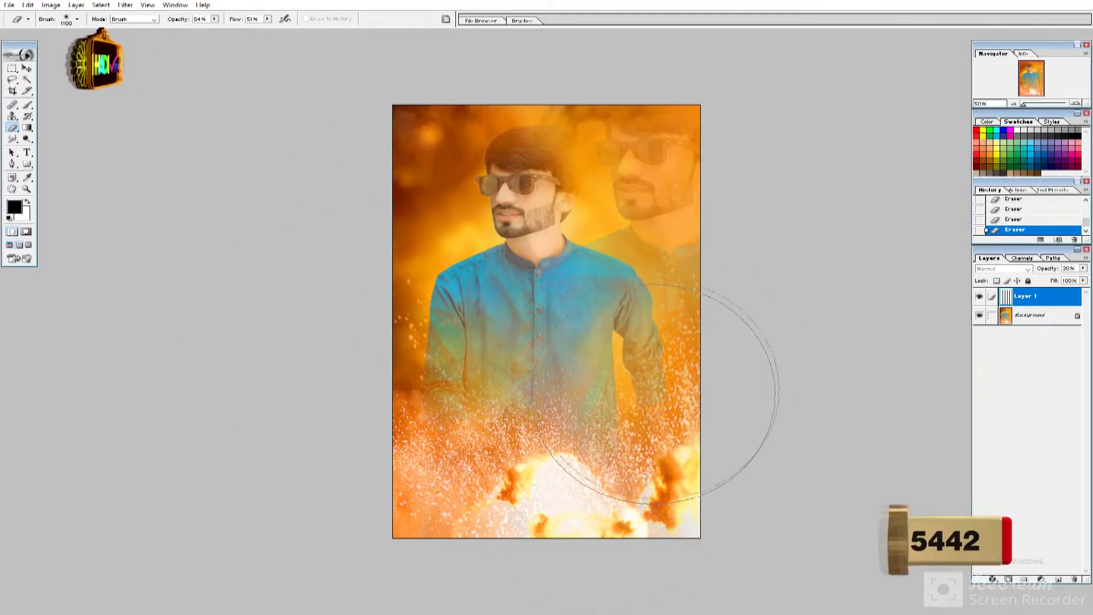
pyautogui.press('v')
# Step: Shift the faded copy's hue to -124 to warm the poster toward orange
pyautogui.hotkey('ctrl', 'u')
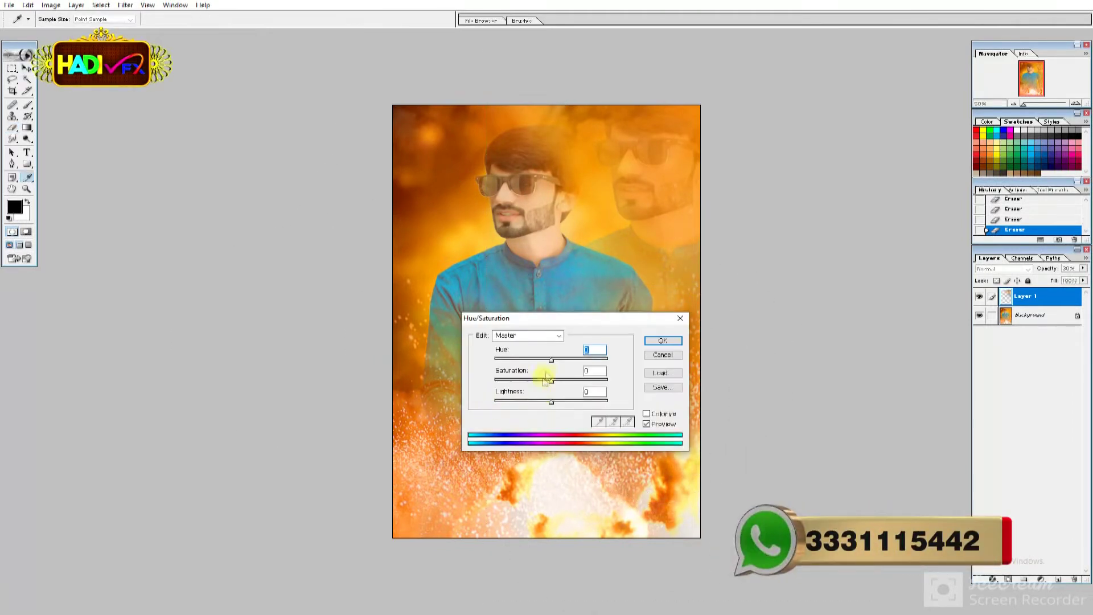
pyautogui.moveTo(546, 361); pyautogui.dragTo(509, 361)
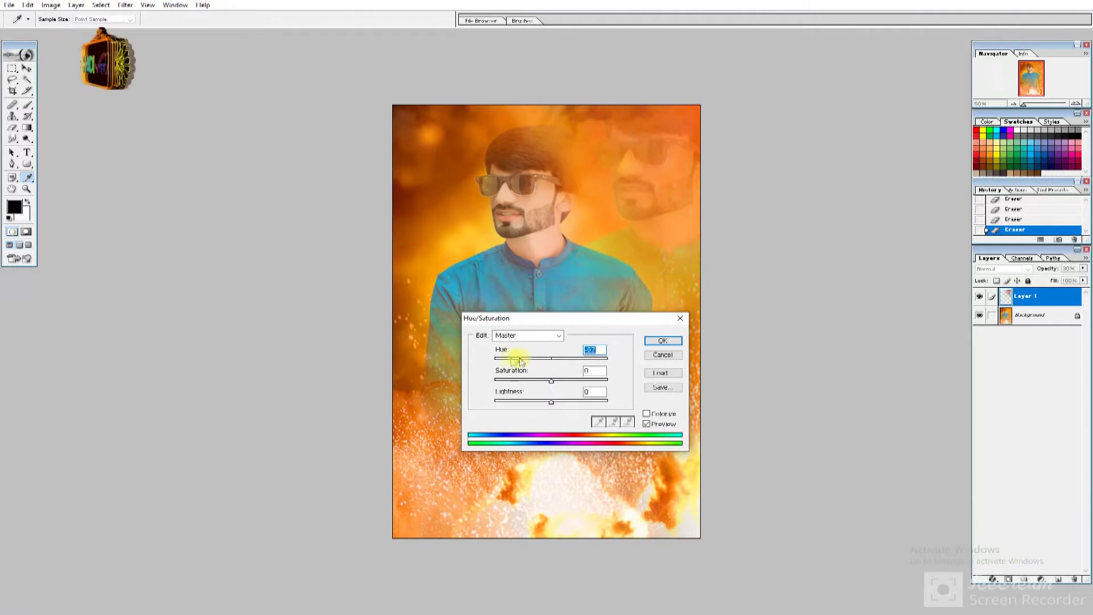
pyautogui.press('Return')
pyautogui.press('z')
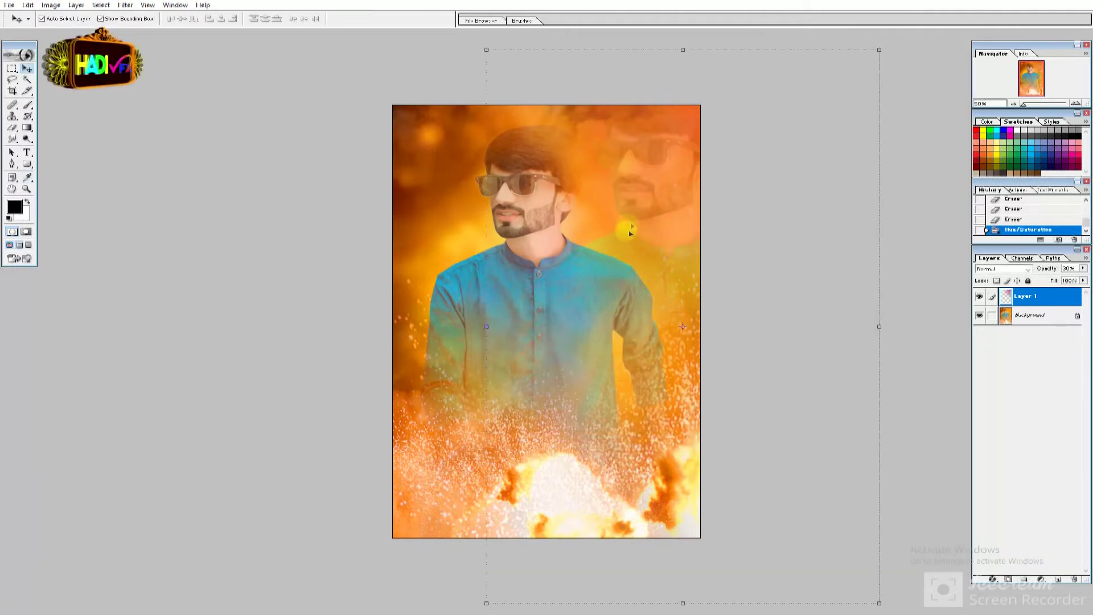
pyautogui.click(641, 187)
pyautogui.click(639, 207)
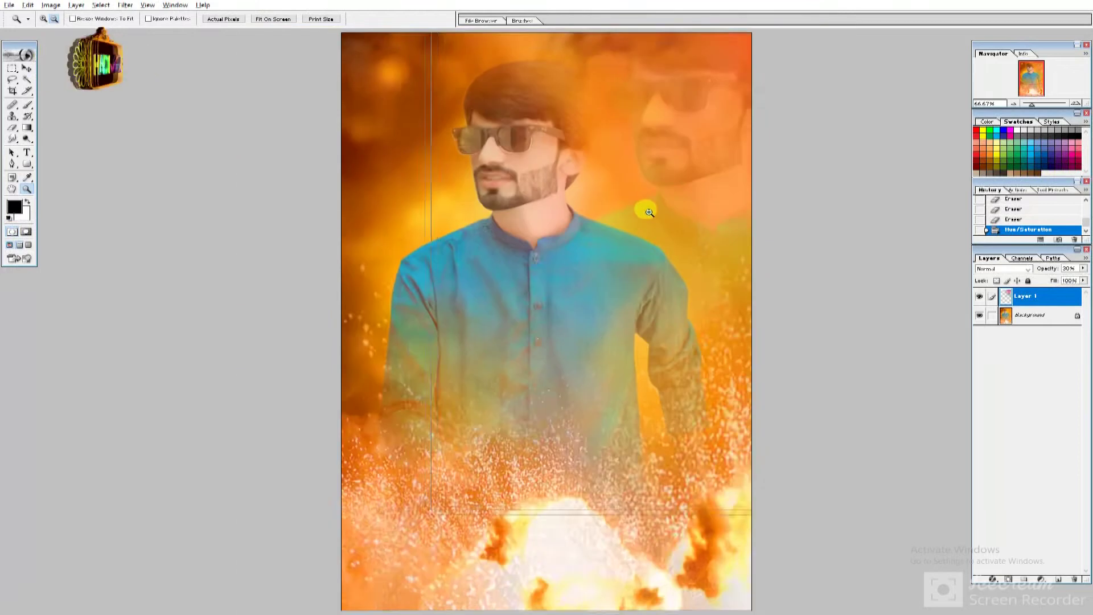
pyautogui.keyDown('alt'); pyautogui.click(588, 251); pyautogui.keyUp('alt')
pyautogui.press('f')
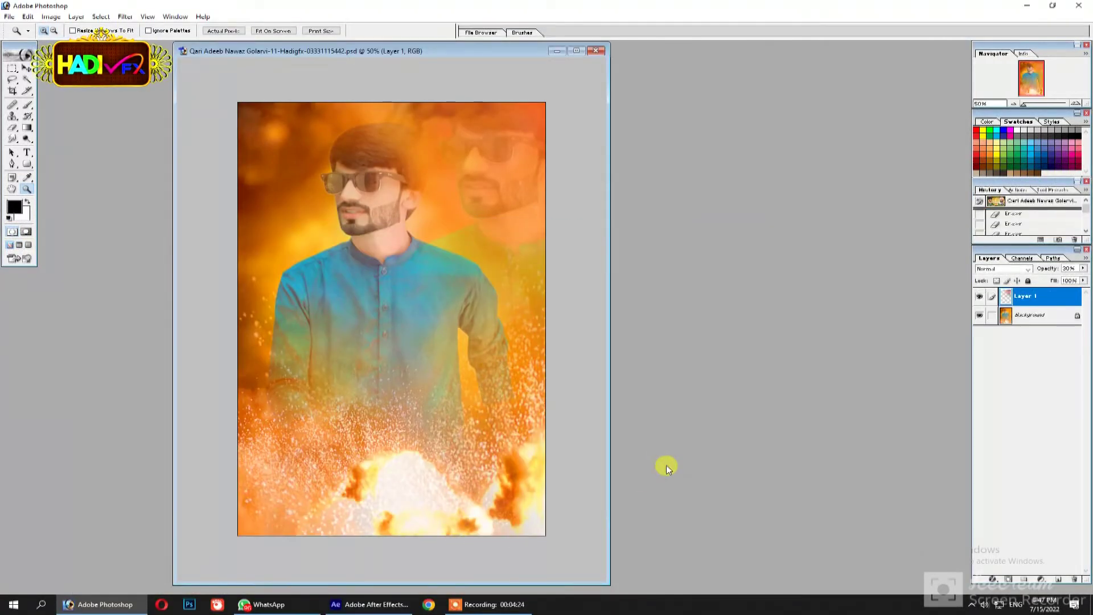
pyautogui.hotkey('ctrl', 'o')
pyautogui.press('BackSpace')
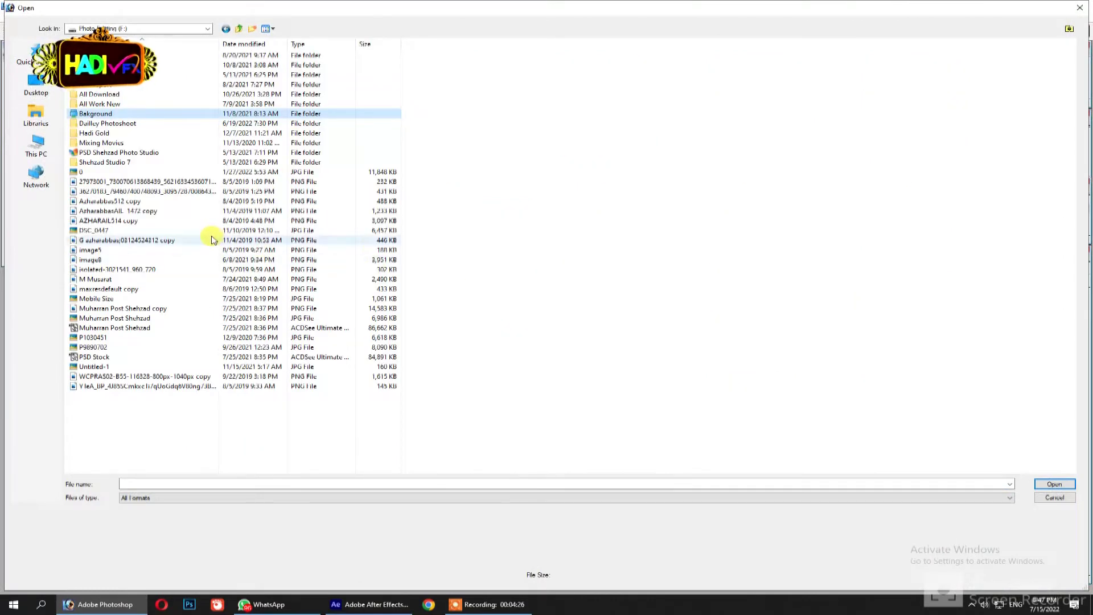
pyautogui.press('BackSpace')
pyautogui.doubleClick(626, 105)
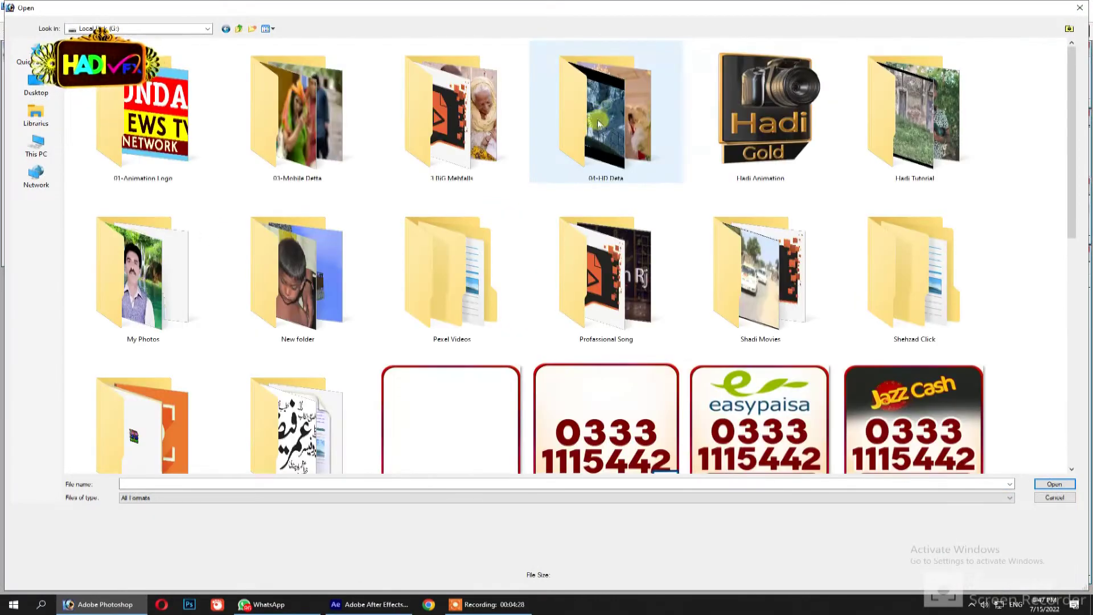
pyautogui.doubleClick(604, 238)
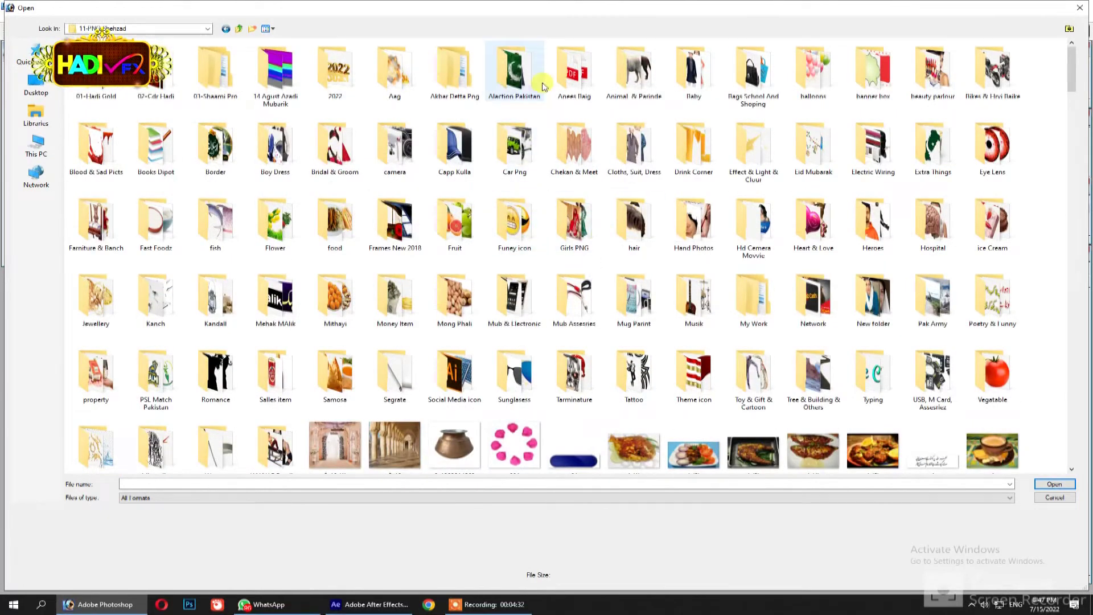
pyautogui.click(614, 228)
pyautogui.press('Right')
pyautogui.press('Right')
pyautogui.press('Right')
pyautogui.press('Right')
pyautogui.press('Right')
pyautogui.press('Return')
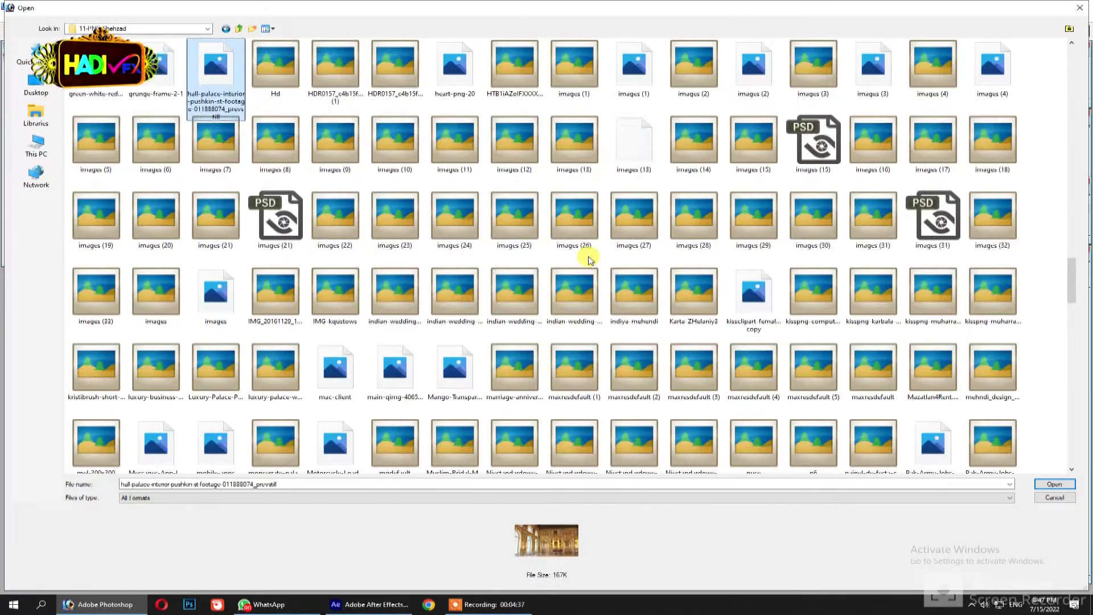
pyautogui.scroll(5, 590, 251)
pyautogui.scroll(3, 590, 251)
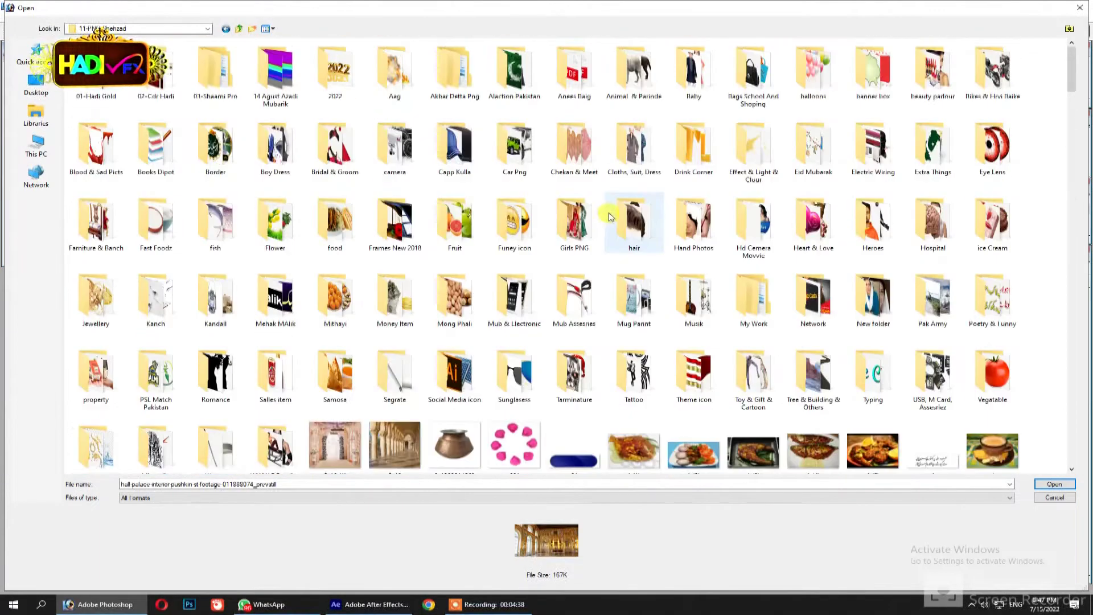
pyautogui.click(327, 251)
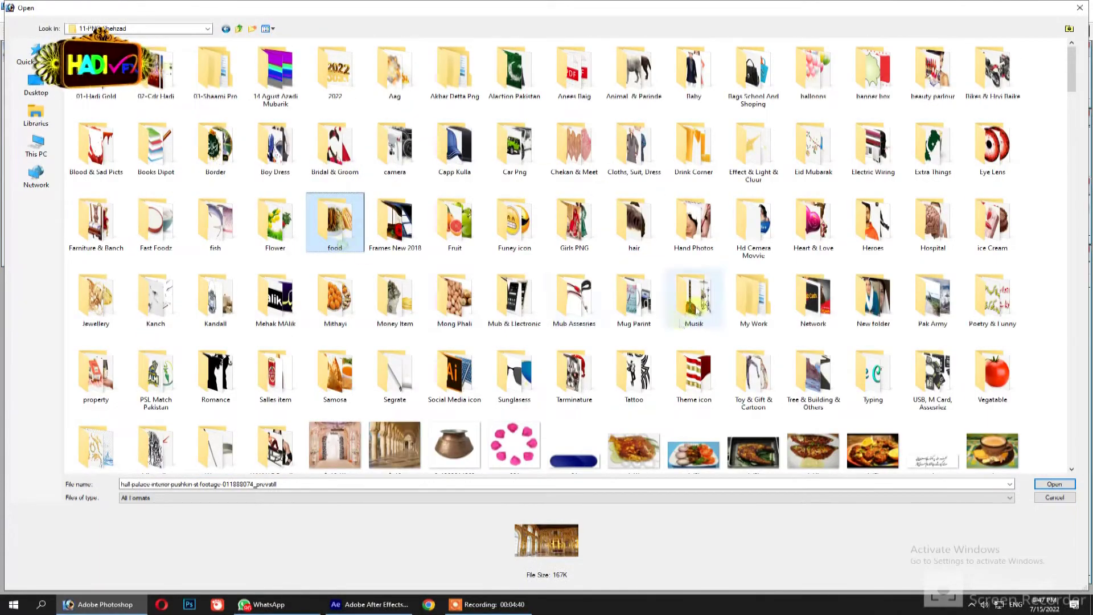
pyautogui.click(1048, 499)
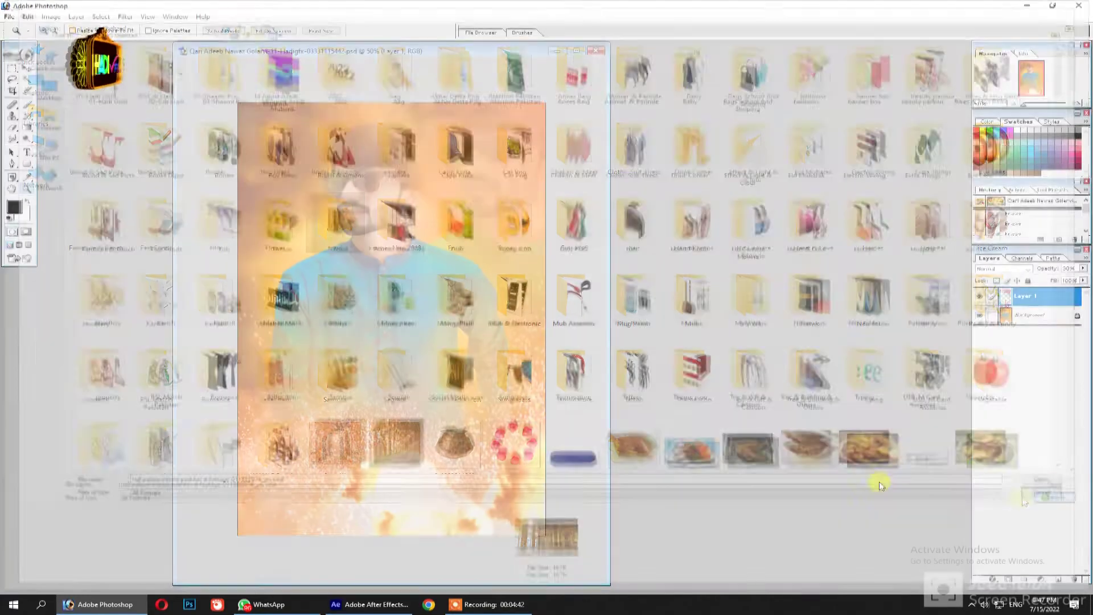
pyautogui.press('z')
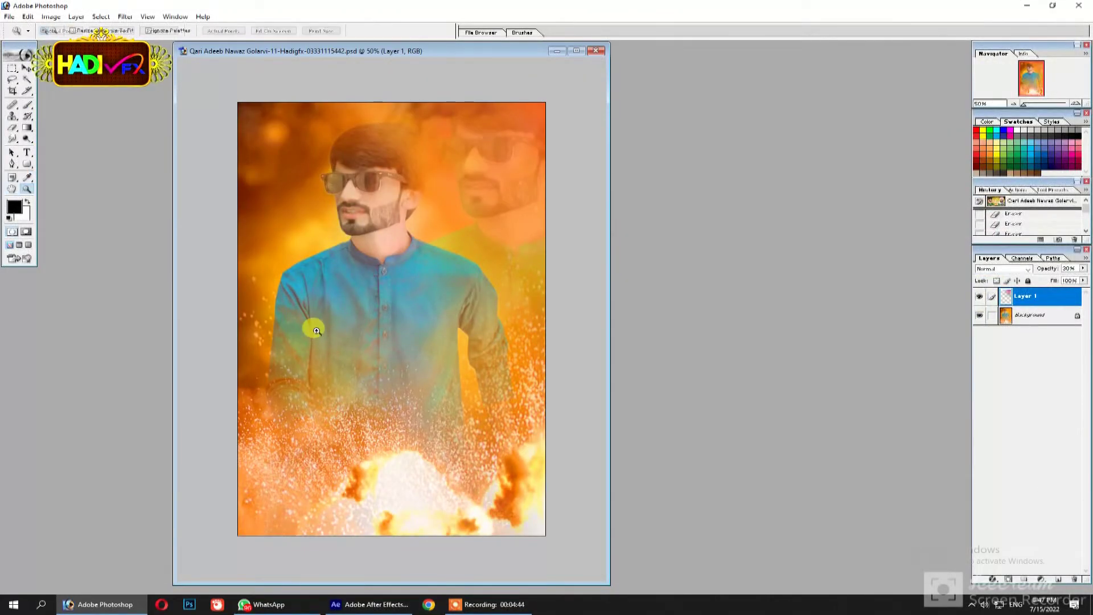
pyautogui.click(317, 331)
pyautogui.press('f')
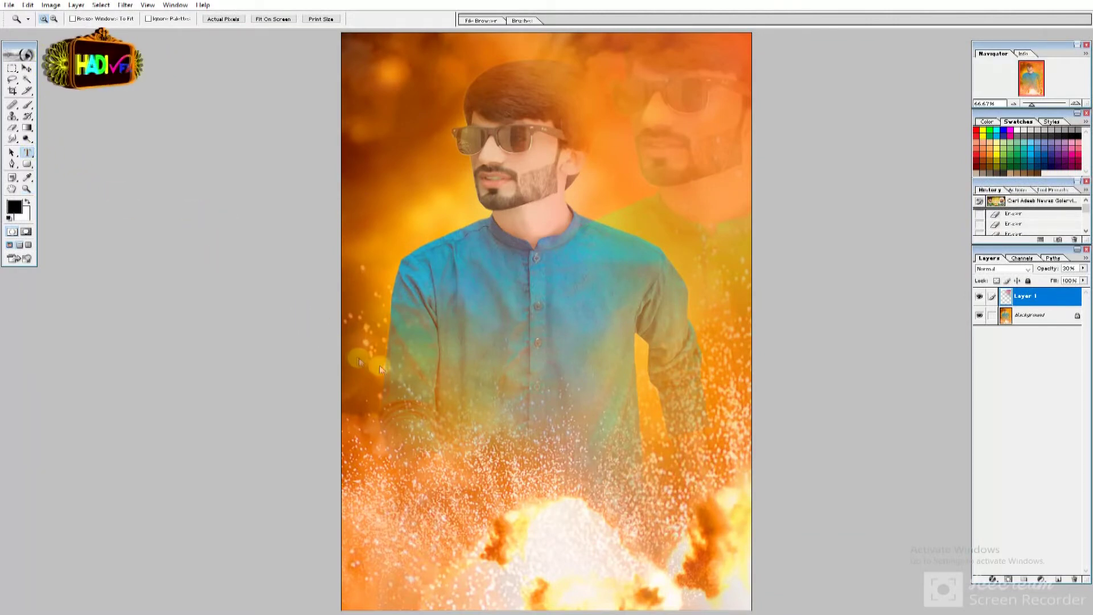
# Step: Type 'HAPPY' over 'BIRTH DAY' as black text left of the portrait
pyautogui.click(401, 380)
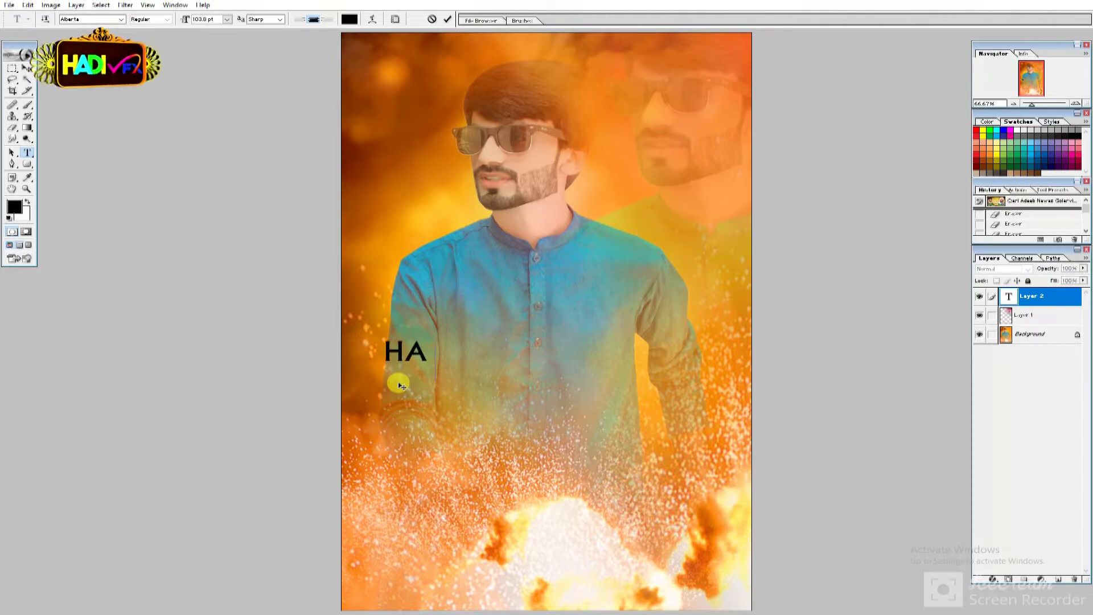
pyautogui.write('PPY BI')
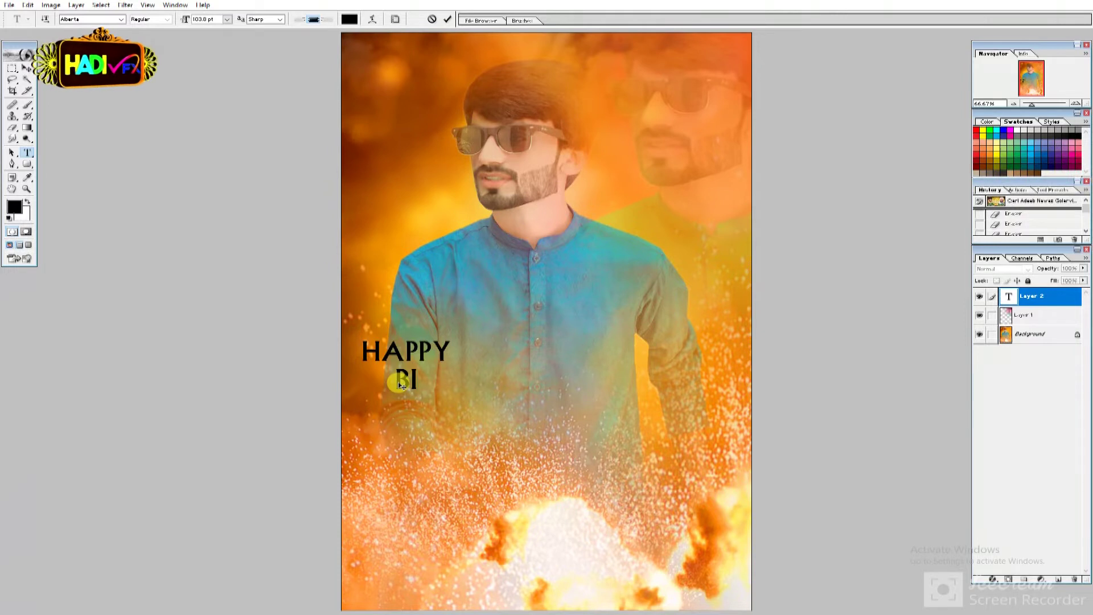
pyautogui.write('RTH DA')
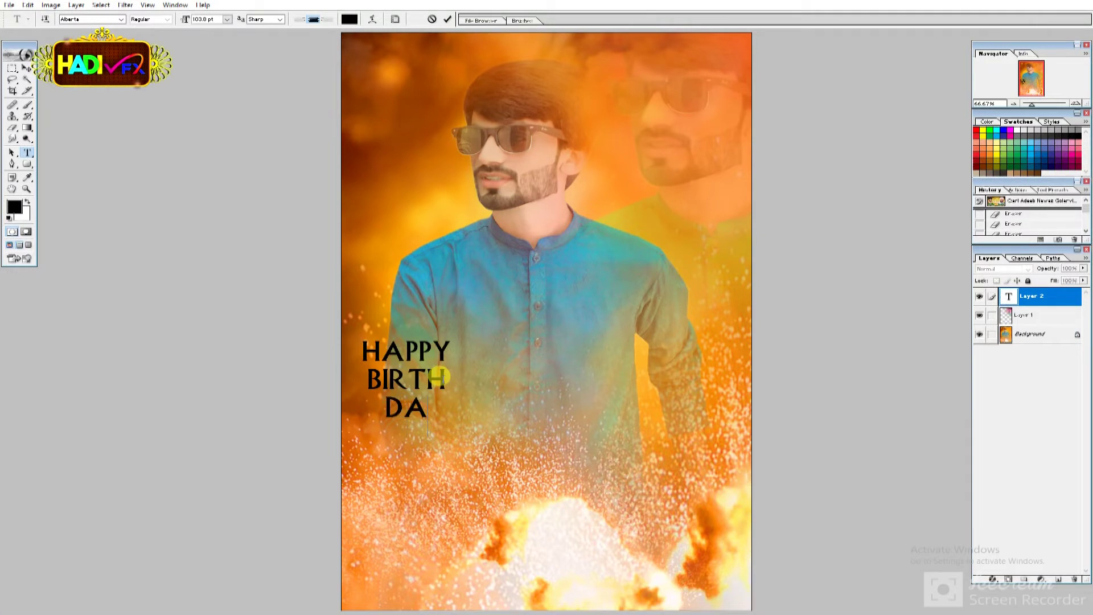
pyautogui.write('Y')
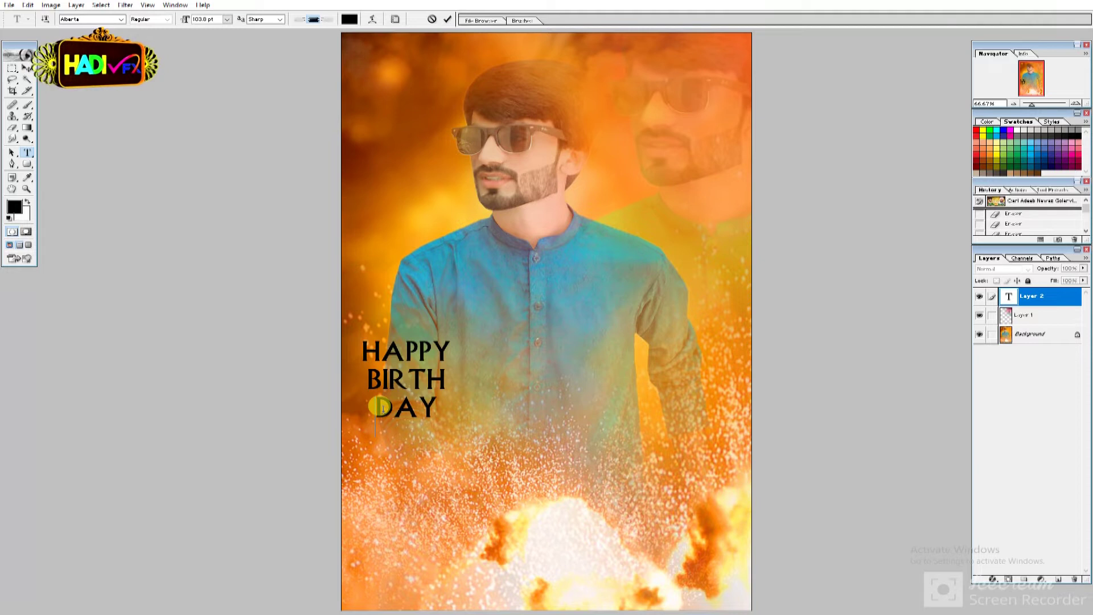
pyautogui.press('BackSpace')
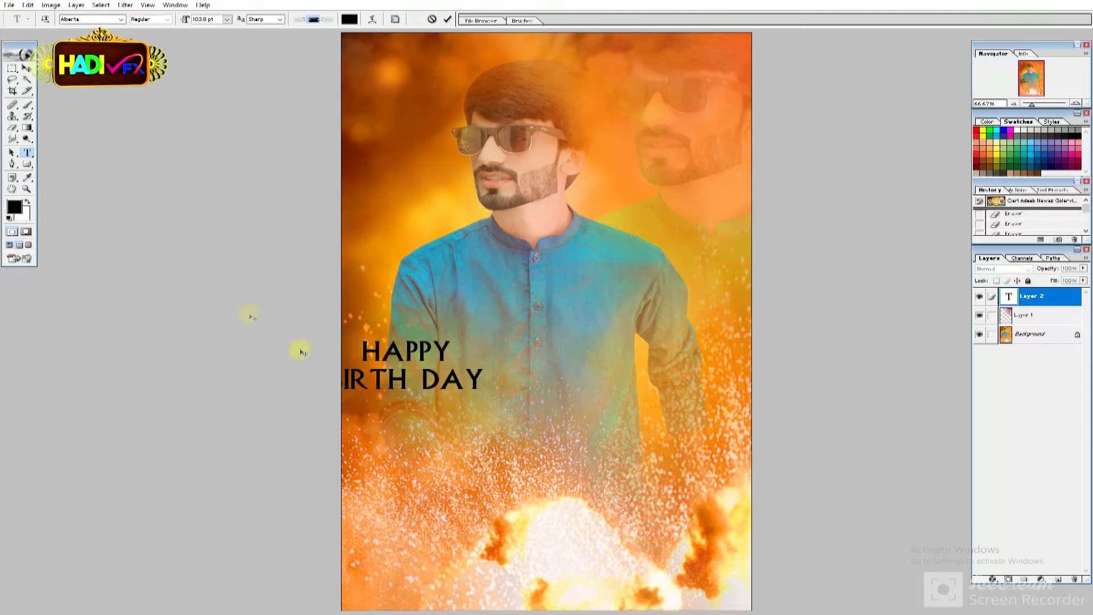
# Step: Move the HAPPY BIRTH DAY text to the bottom centre and scale it up
pyautogui.keyDown('ctrl'); pyautogui.click(392, 361); pyautogui.keyUp('ctrl')
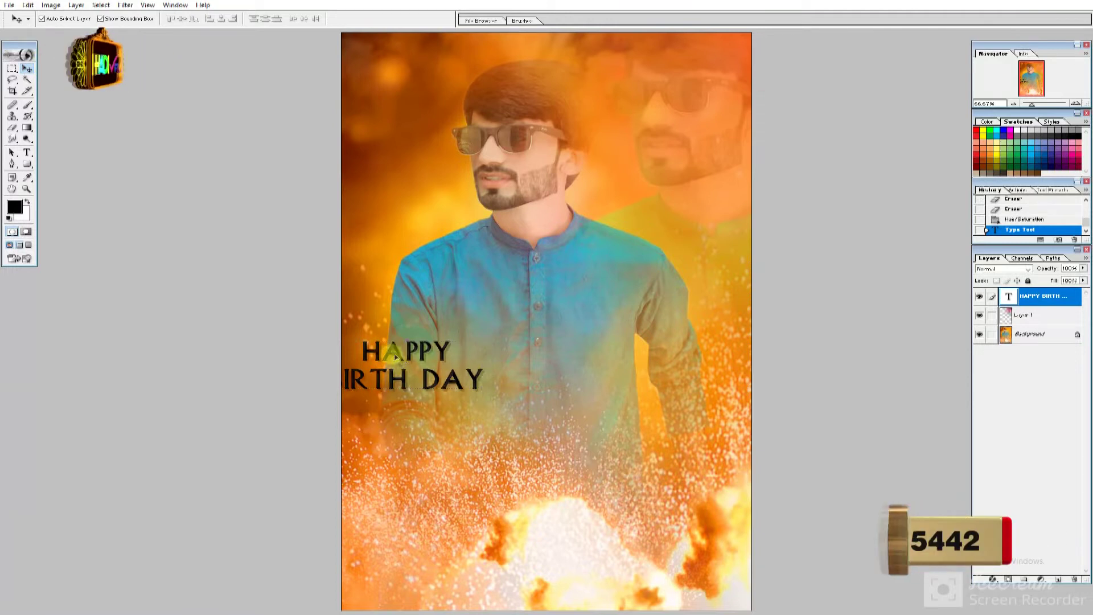
pyautogui.moveTo(396, 369); pyautogui.dragTo(474, 546)
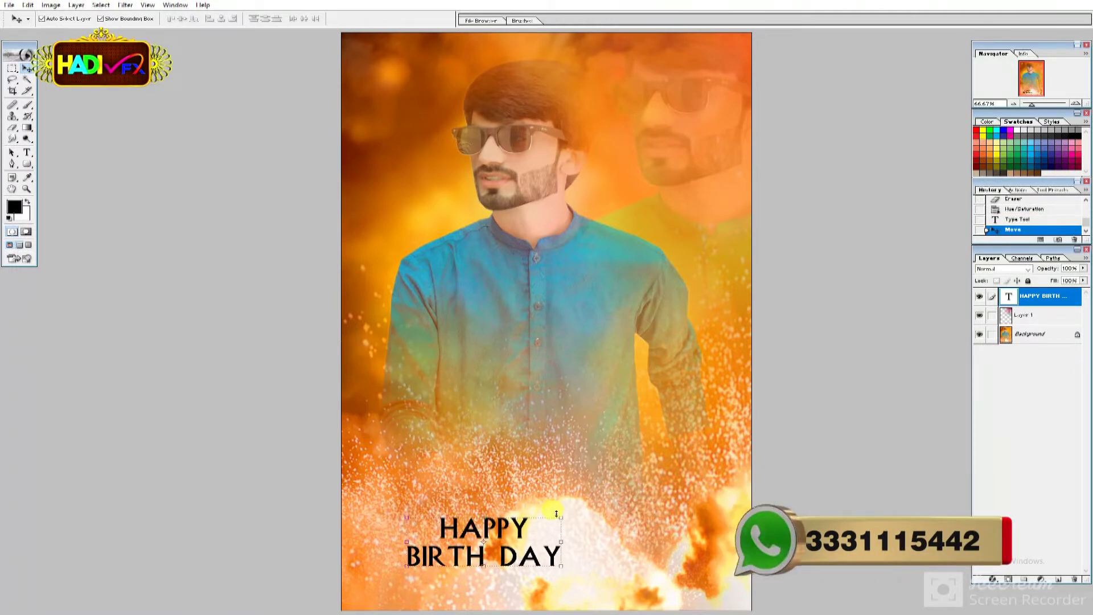
pyautogui.hotkey('ctrl', 't')
pyautogui.moveTo(561, 518)
pyautogui.mouseDown()
pyautogui.moveTo(636, 495)
pyautogui.moveTo(613, 420)
pyautogui.mouseUp()
pyautogui.press('Return')
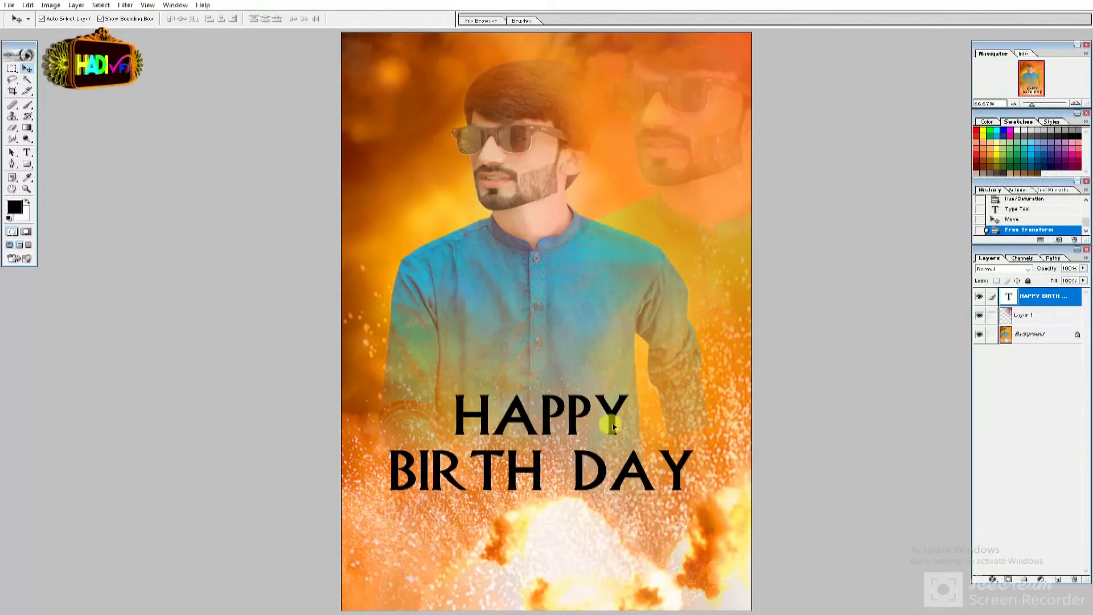
# Step: Duplicate the text layer and merge the copies into a single layer
pyautogui.press('z')
pyautogui.click(606, 440)
pyautogui.press('v')
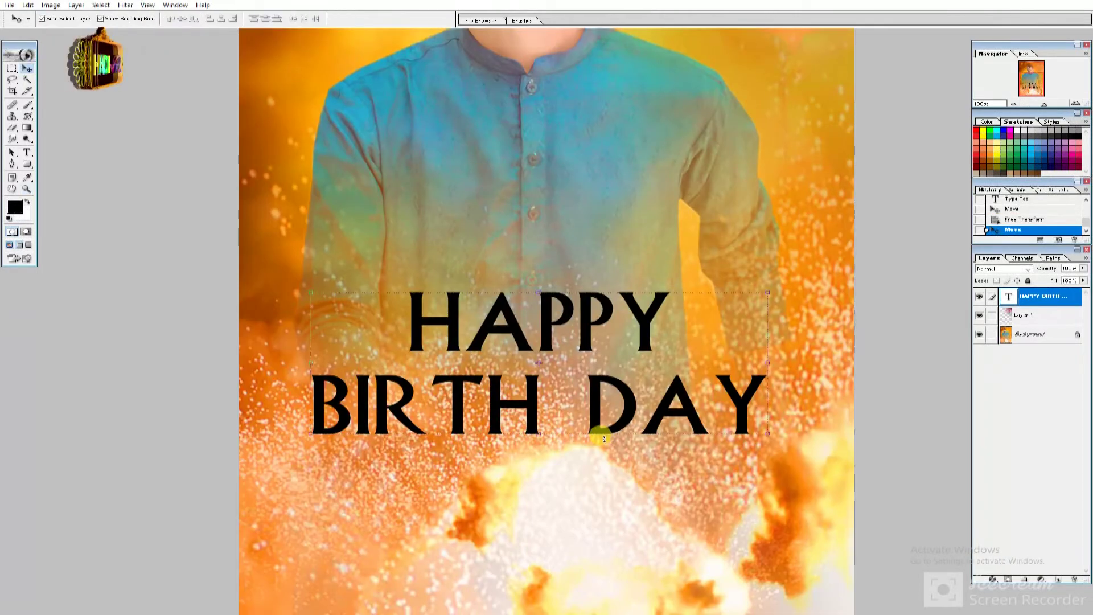
pyautogui.hotkey('ctrl', 'j')
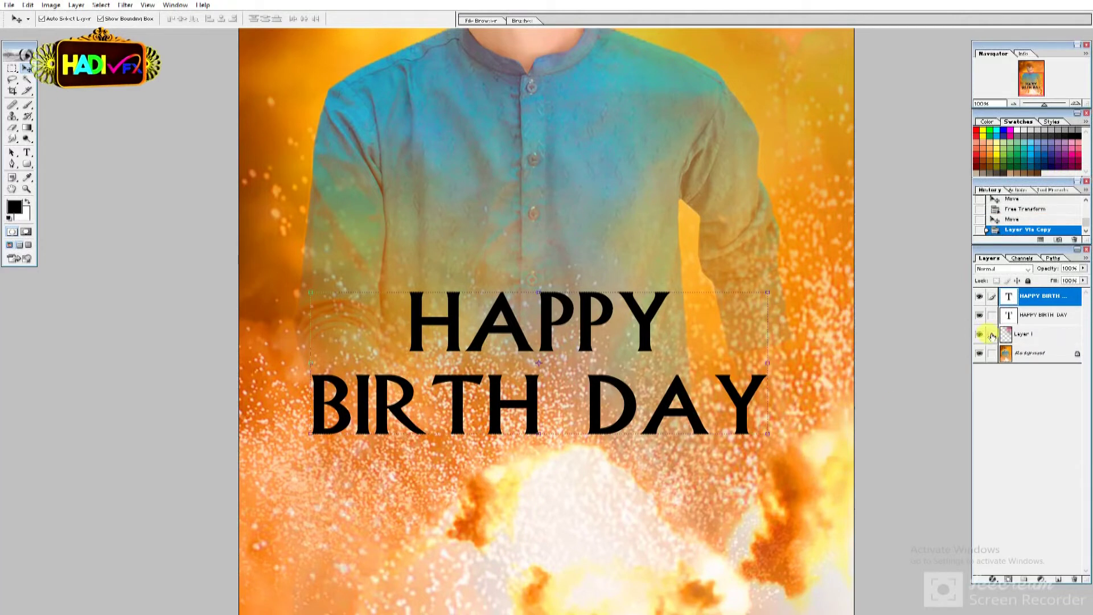
pyautogui.hotkey('ctrl', 'e')
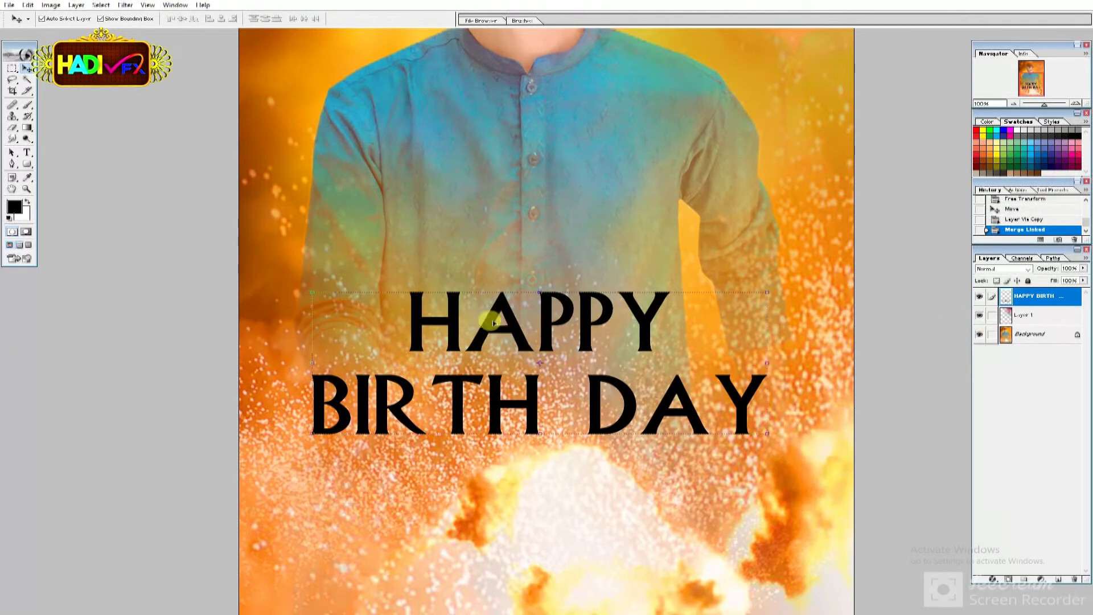
# Step: Select the word HAPPY and stretch it wider and taller to match BIRTH DAY
pyautogui.press('m')
pyautogui.moveTo(658, 354); pyautogui.dragTo(676, 358)
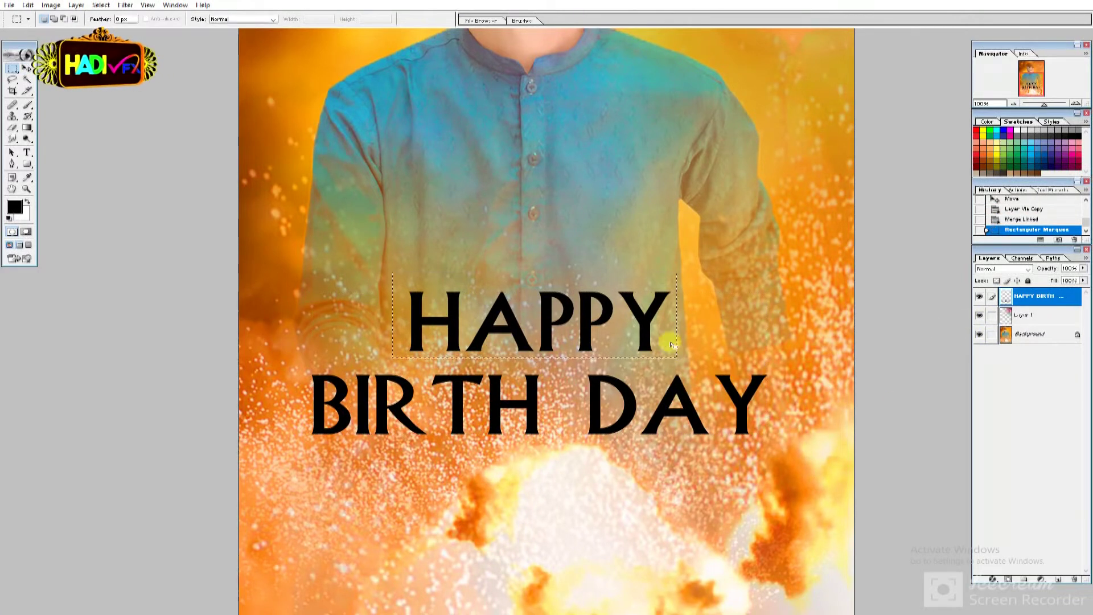
pyautogui.hotkey('ctrl', 't')
pyautogui.moveTo(676, 273); pyautogui.dragTo(724, 252)
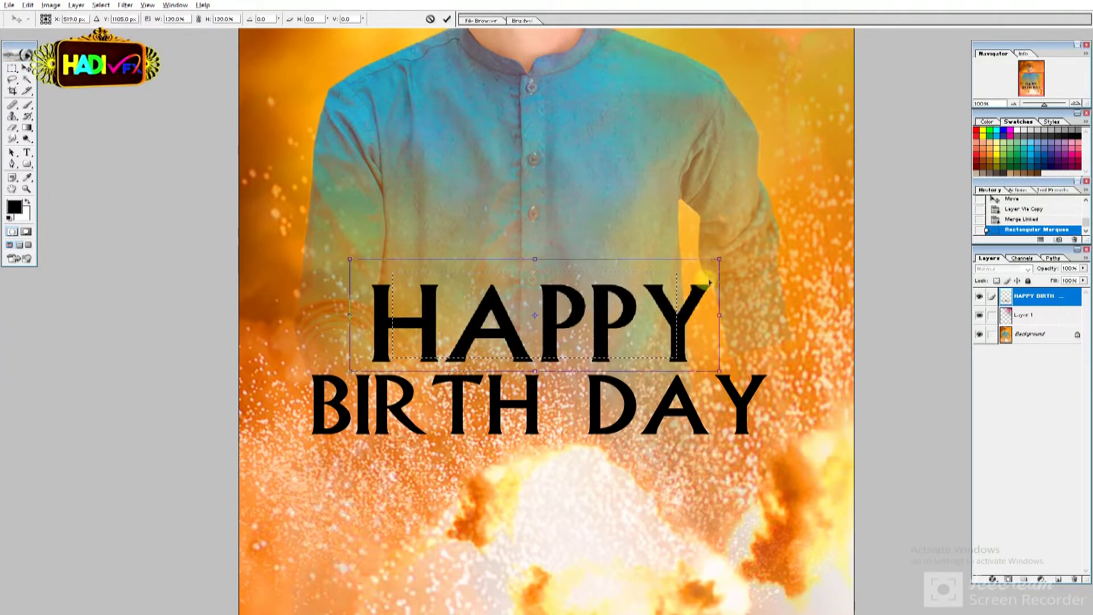
pyautogui.moveTo(708, 314); pyautogui.dragTo(740, 312)
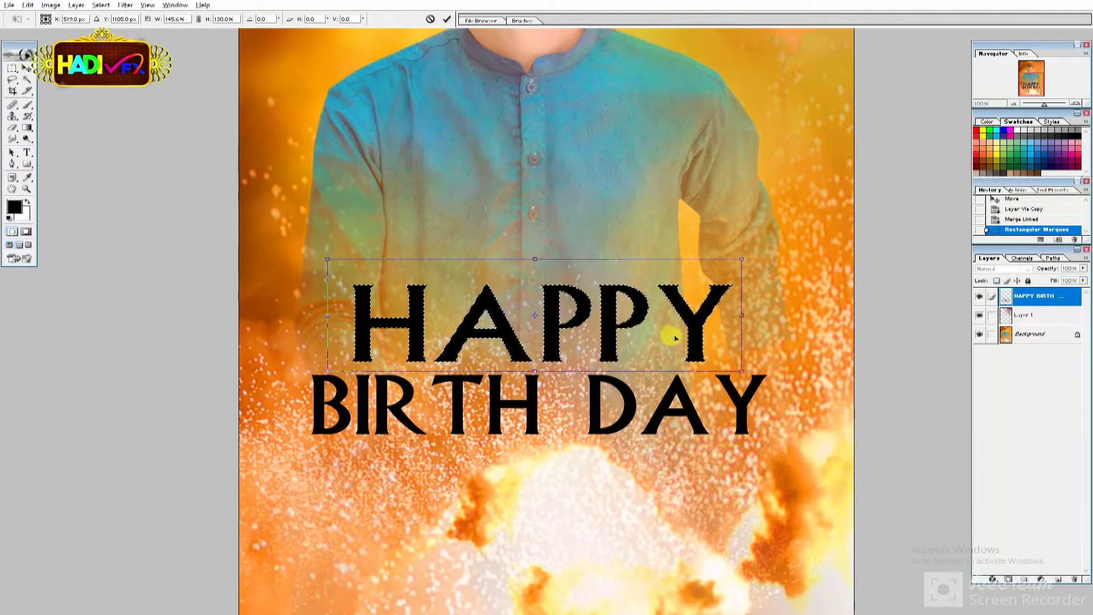
pyautogui.moveTo(671, 330); pyautogui.dragTo(676, 332)
pyautogui.press('Return')
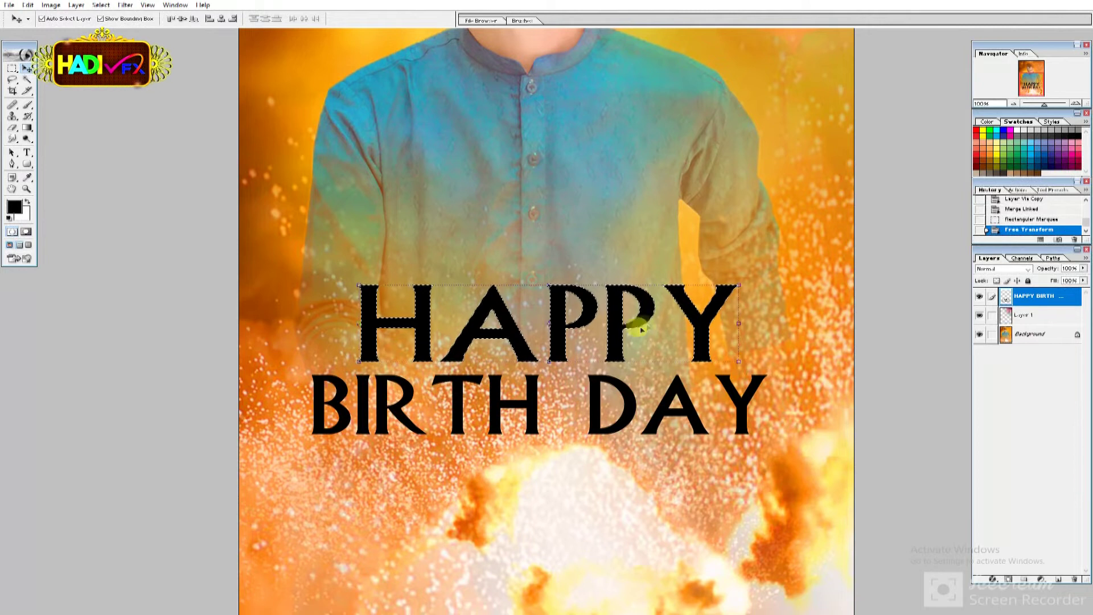
pyautogui.hotkey('ctrl', 'd')
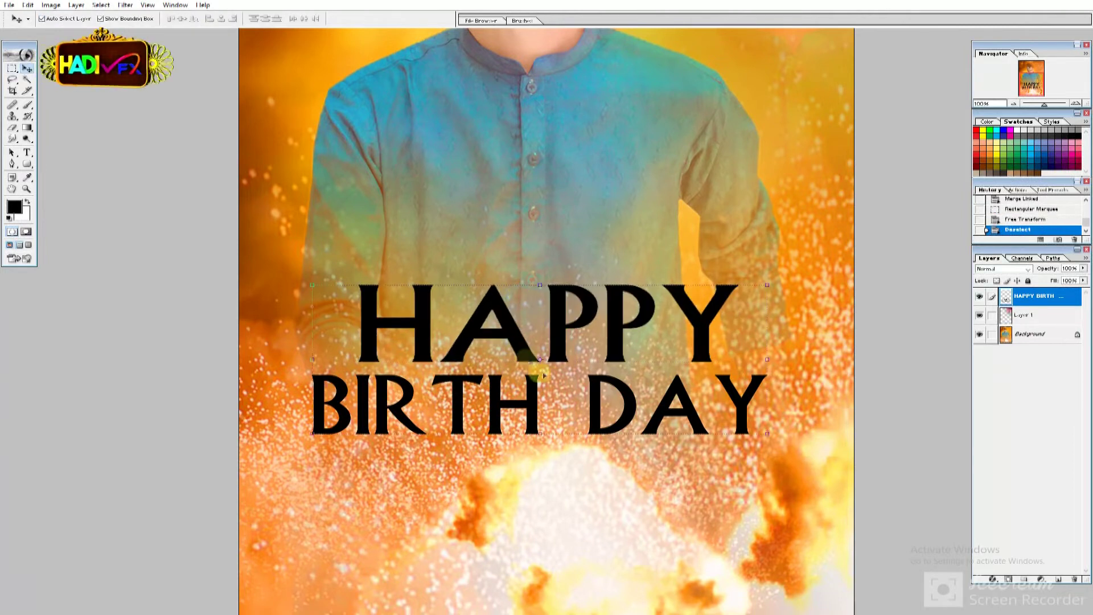
# Step: Slightly enlarge the whole text block and nudge it right
pyautogui.hotkey('shift', 'Right')
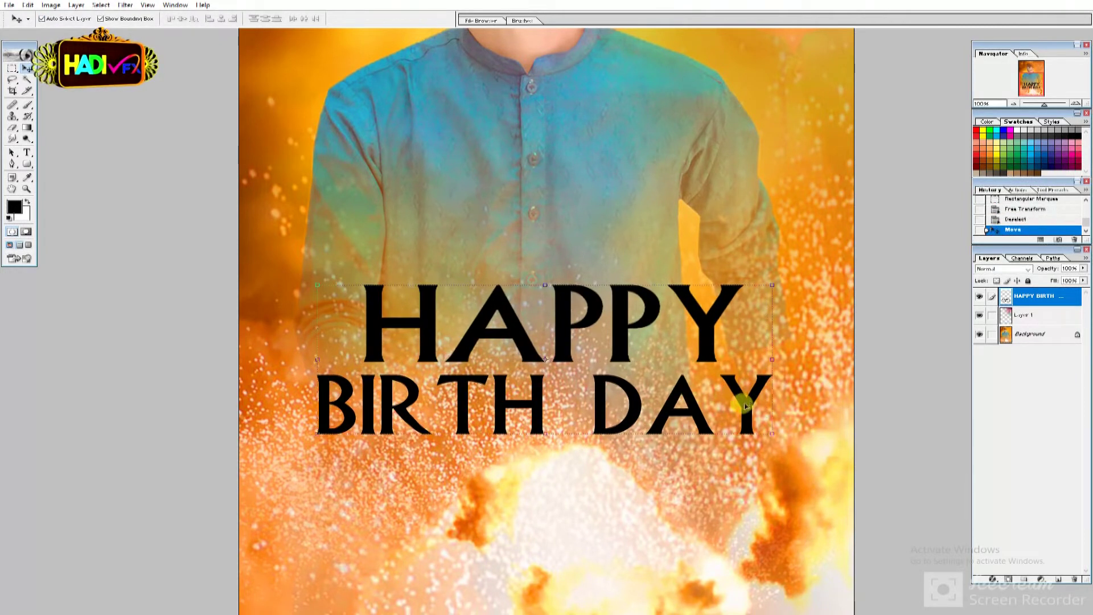
pyautogui.moveTo(772, 435); pyautogui.dragTo(788, 441)
pyautogui.press('Return')
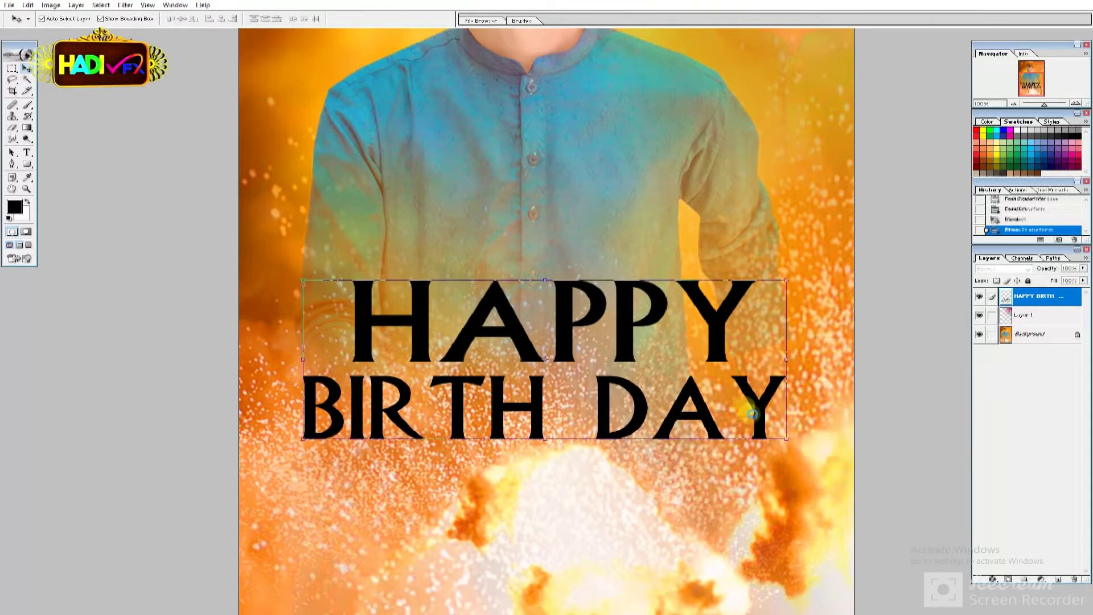
pyautogui.hotkey('shift', 'Right')
# Step: Make the text white with Lightness +100 and set Underlying Layer Blend If to about 146
pyautogui.hotkey('ctrl', 'u')
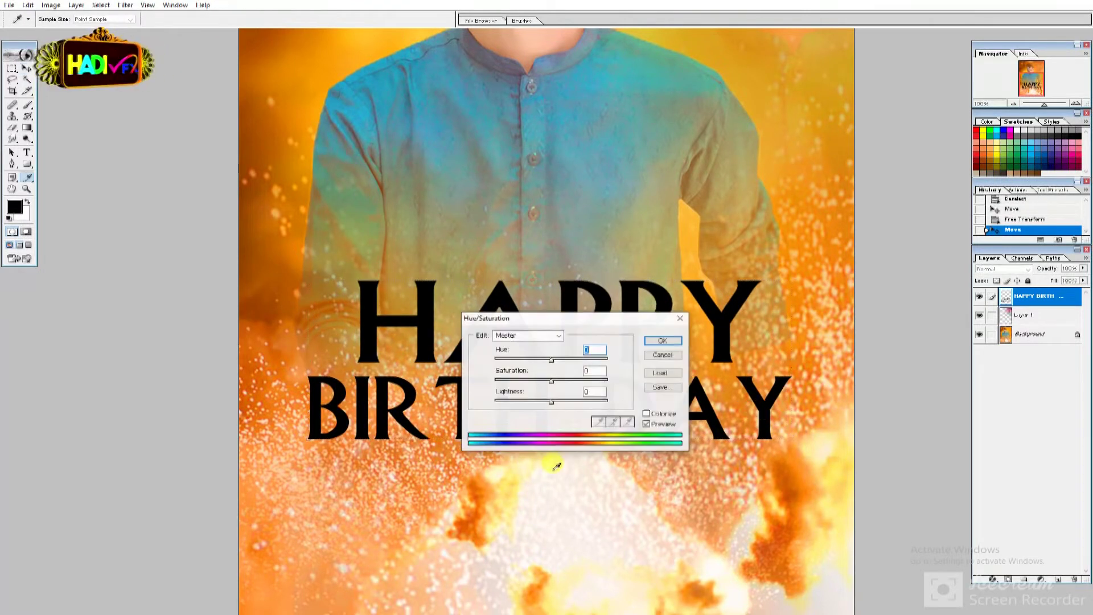
pyautogui.moveTo(551, 401); pyautogui.dragTo(799, 411)
pyautogui.press('Return')
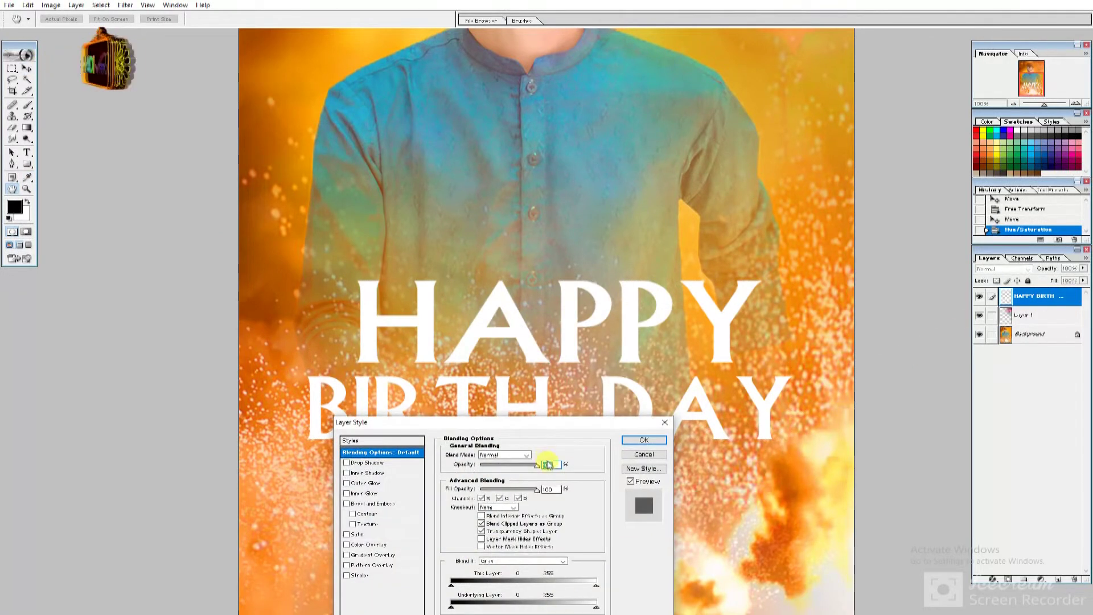
pyautogui.moveTo(548, 427); pyautogui.dragTo(809, 342)
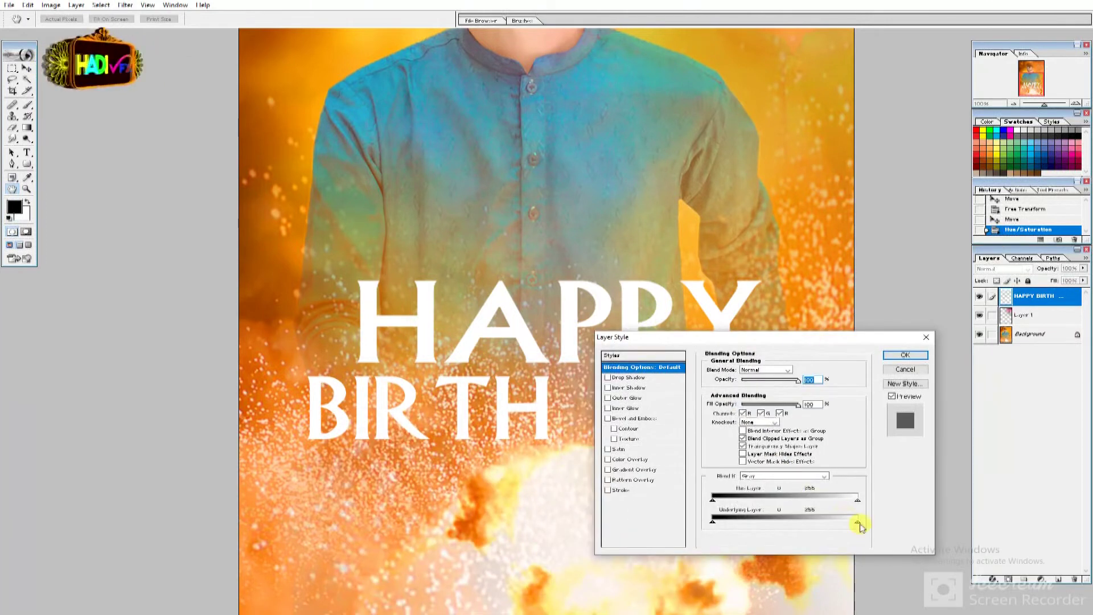
pyautogui.moveTo(836, 527); pyautogui.dragTo(799, 527)
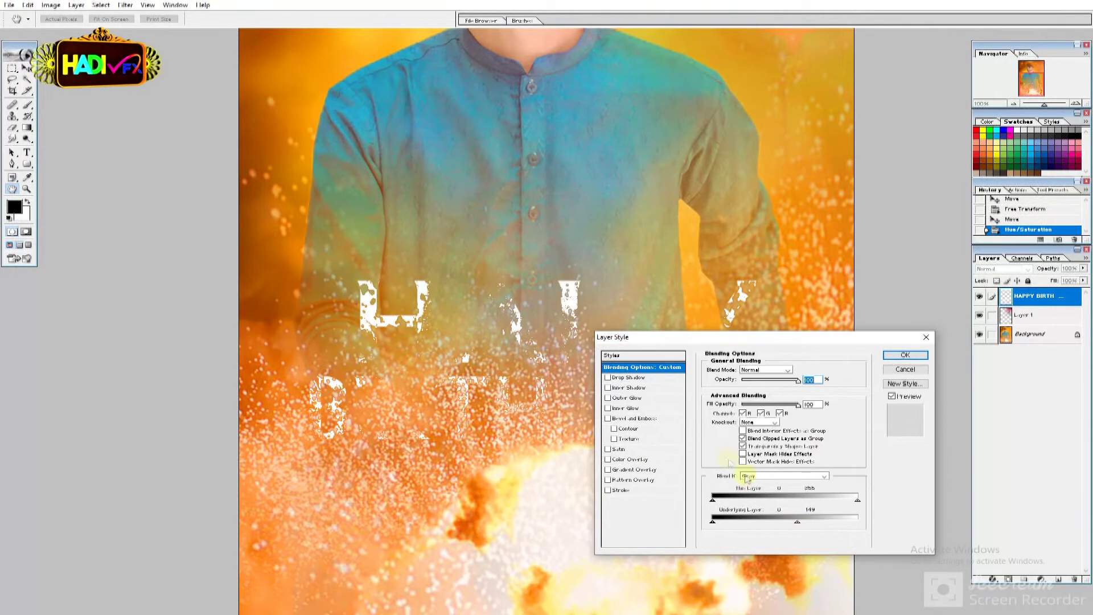
# Step: Add a drop shadow with distance 17 and a black stroke to the text
pyautogui.click(629, 378)
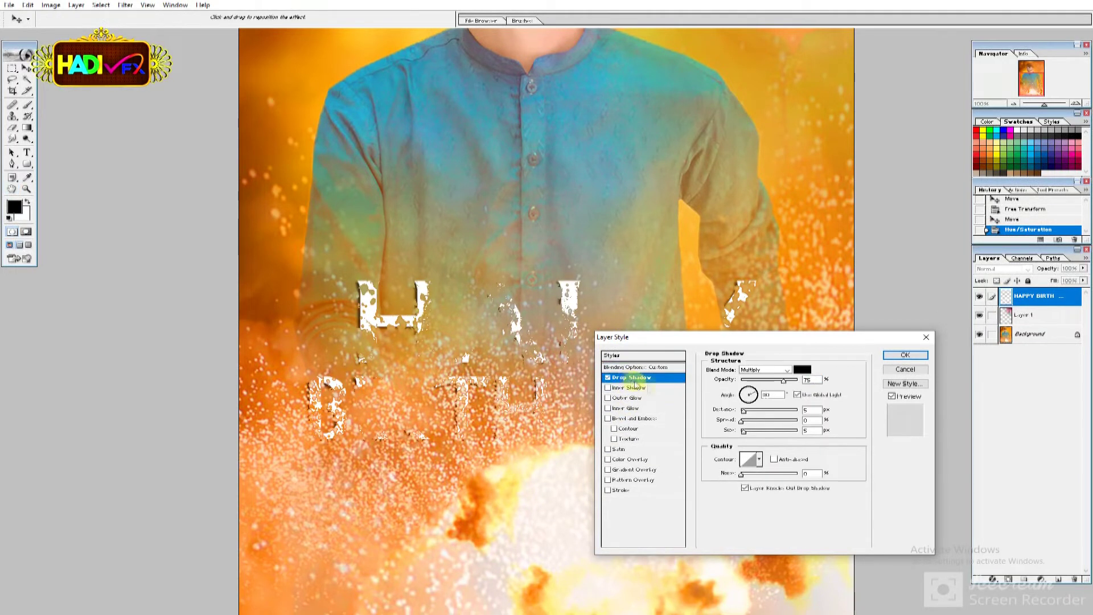
pyautogui.moveTo(739, 410)
pyautogui.mouseDown()
pyautogui.moveTo(752, 416)
pyautogui.moveTo(752, 433)
pyautogui.mouseUp()
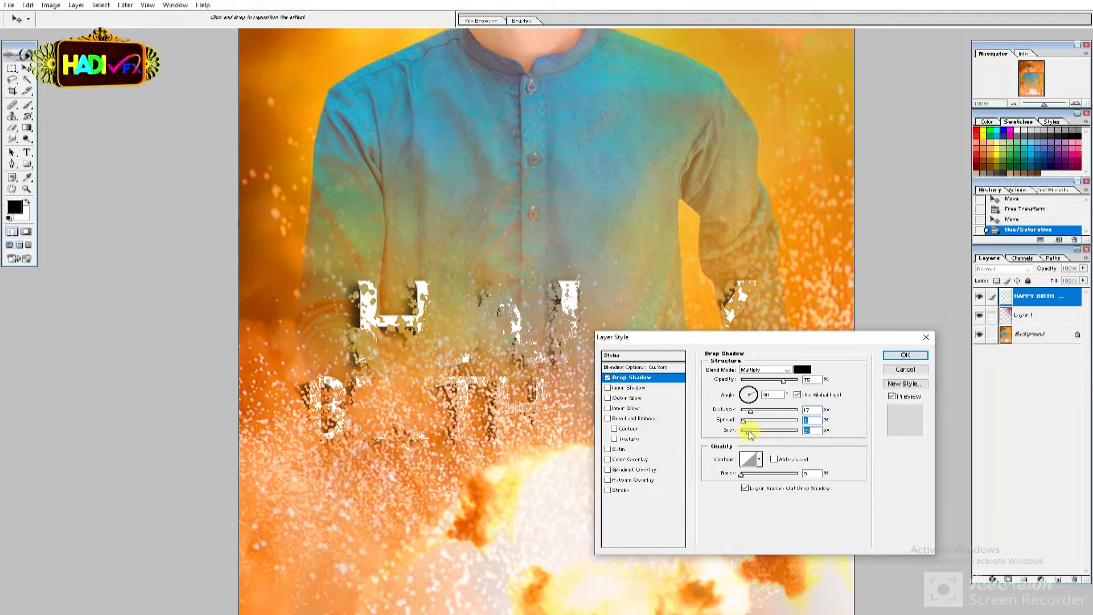
pyautogui.click(622, 490)
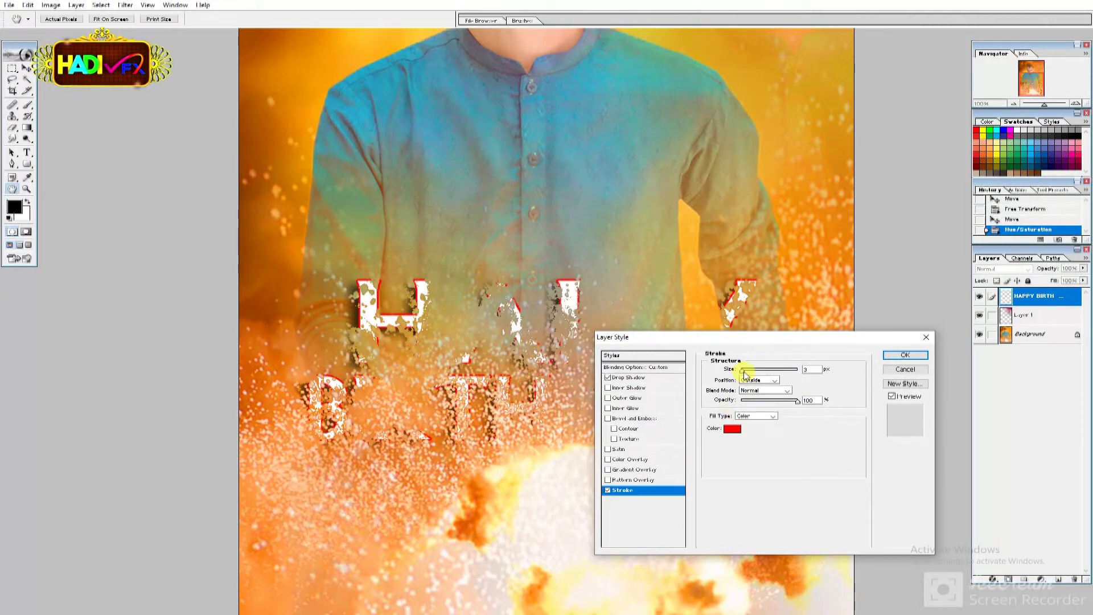
pyautogui.click(732, 428)
pyautogui.moveTo(335, 523); pyautogui.dragTo(215, 298)
pyautogui.click(259, 449)
pyautogui.press('Return')
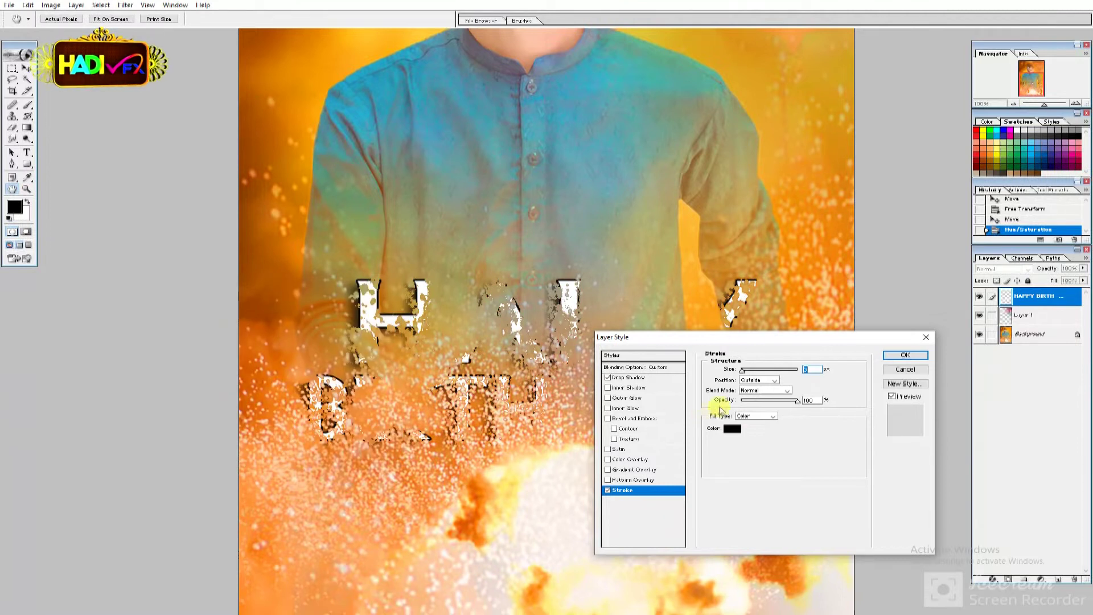
# Step: Raise the Underlying Layer Blend If slider to about 171 and apply the layer style
pyautogui.click(630, 378)
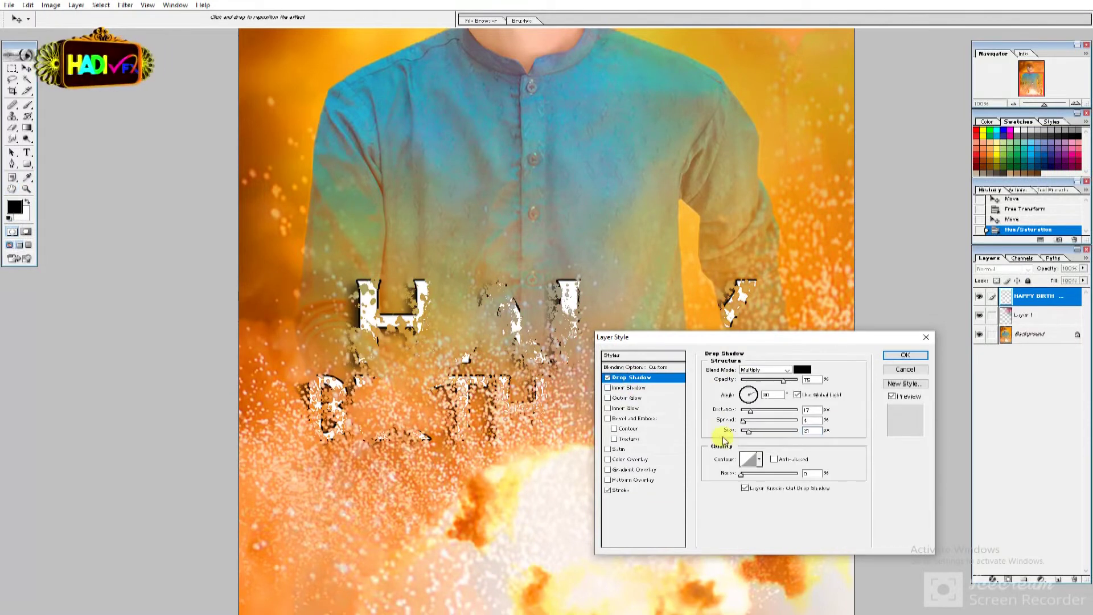
pyautogui.click(652, 368)
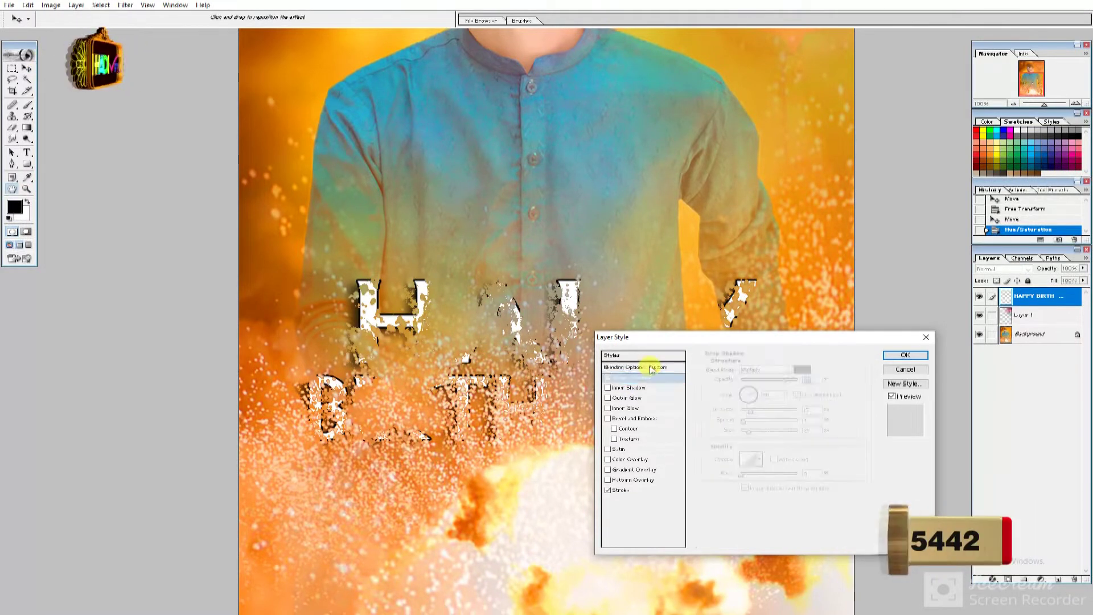
pyautogui.moveTo(797, 522); pyautogui.dragTo(804, 523)
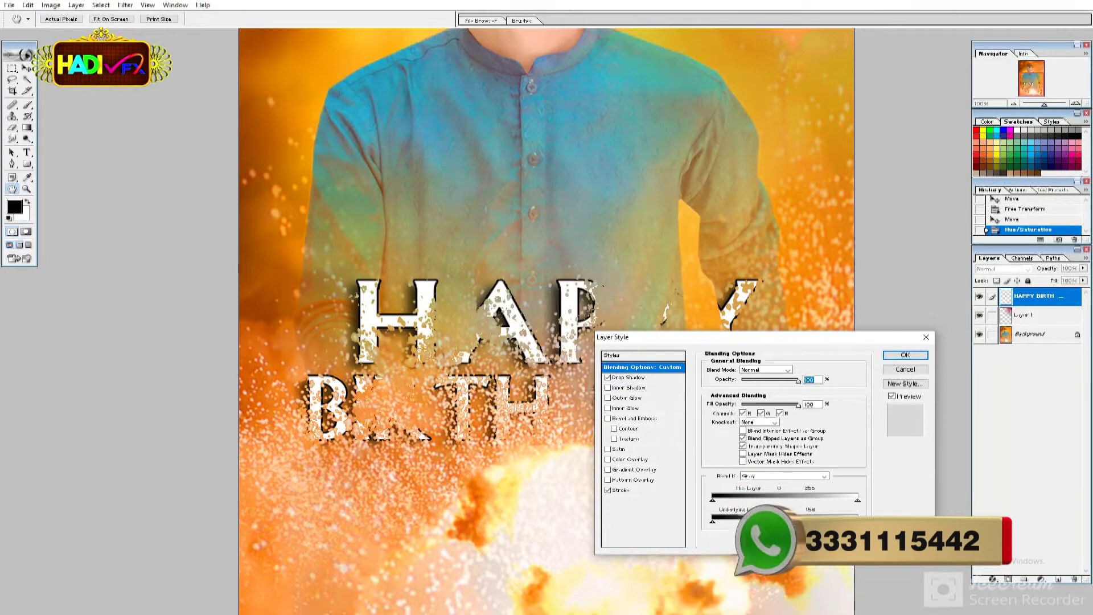
pyautogui.moveTo(804, 522); pyautogui.dragTo(812, 534)
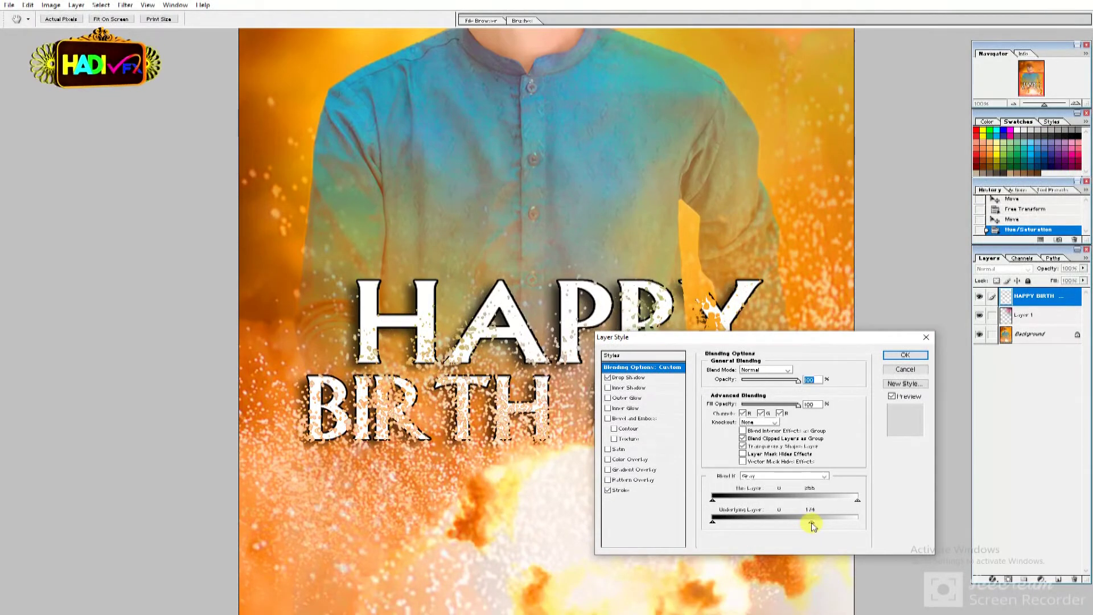
pyautogui.moveTo(812, 526); pyautogui.dragTo(813, 528)
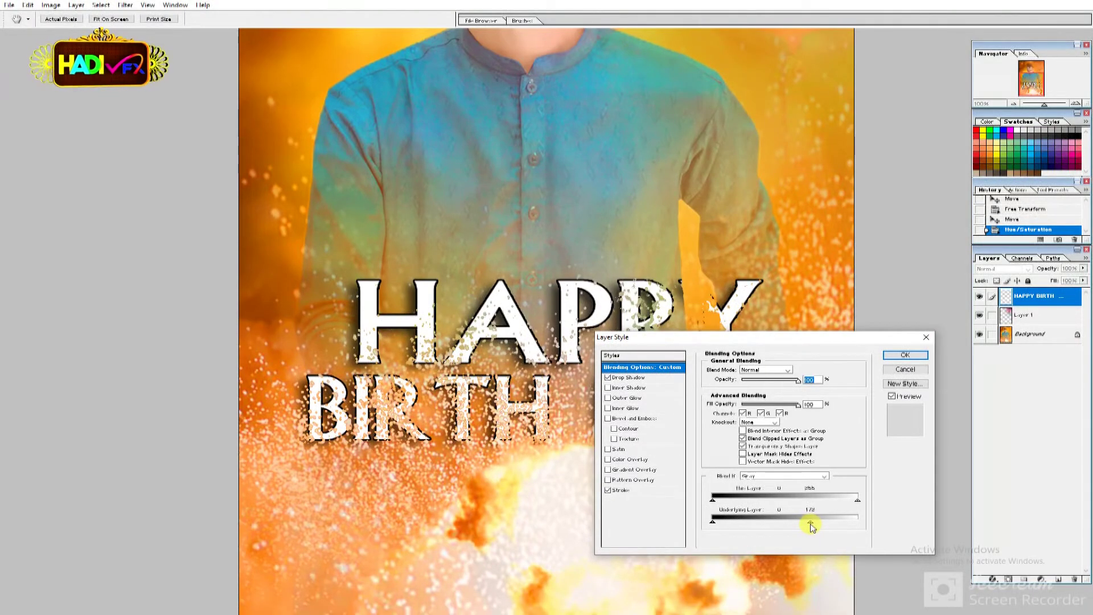
pyautogui.click(904, 355)
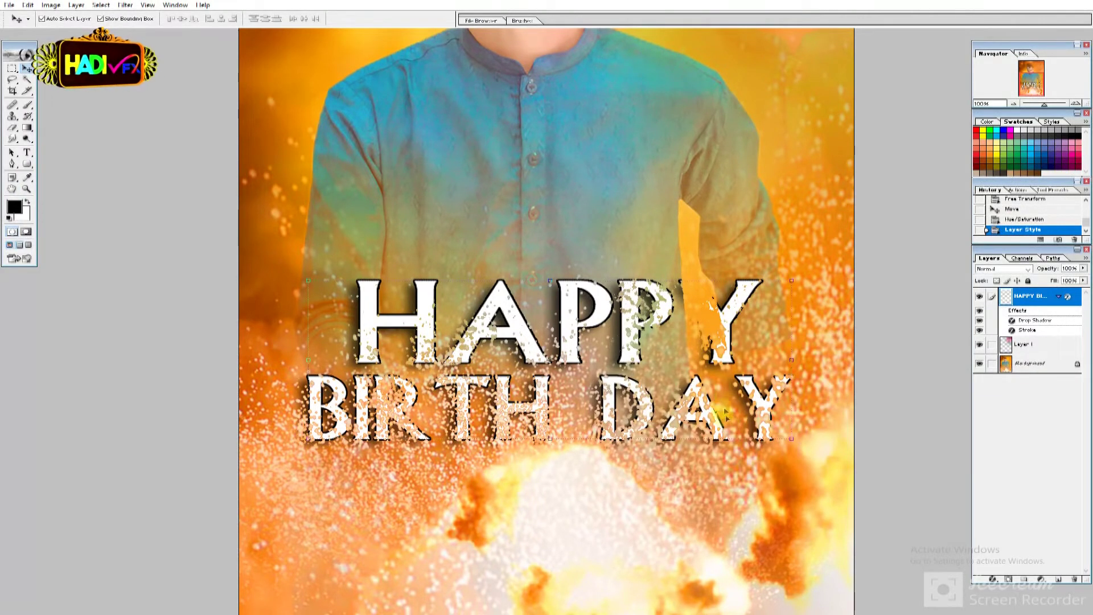
# Step: Zoom in to inspect the lettering, then try and undo a small text nudge
pyautogui.press('z')
pyautogui.keyDown('alt'); pyautogui.click(628, 396); pyautogui.keyUp('alt')
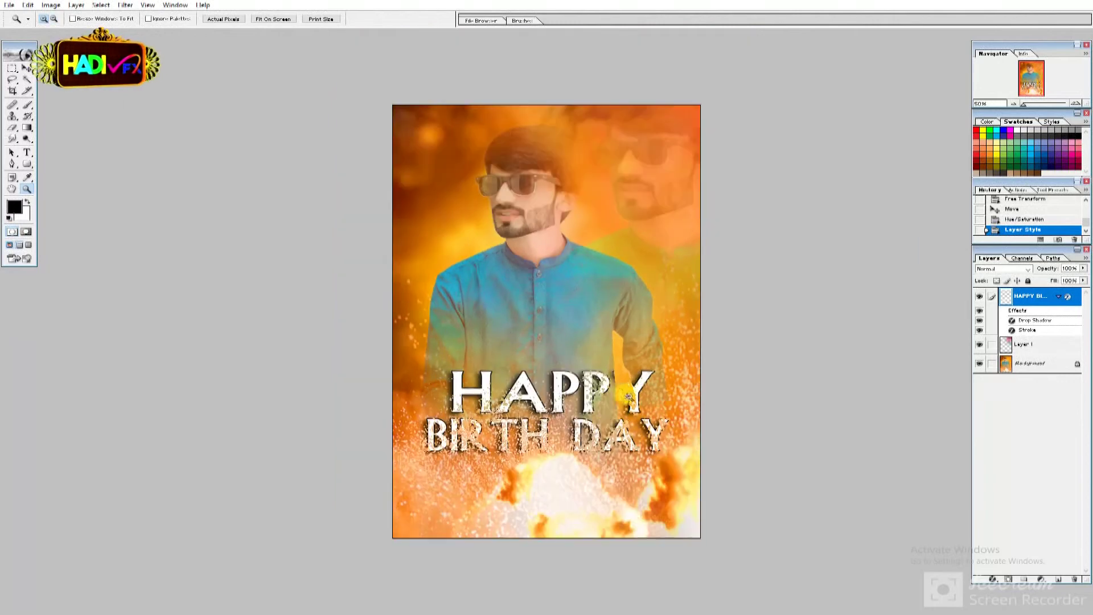
pyautogui.click(582, 425)
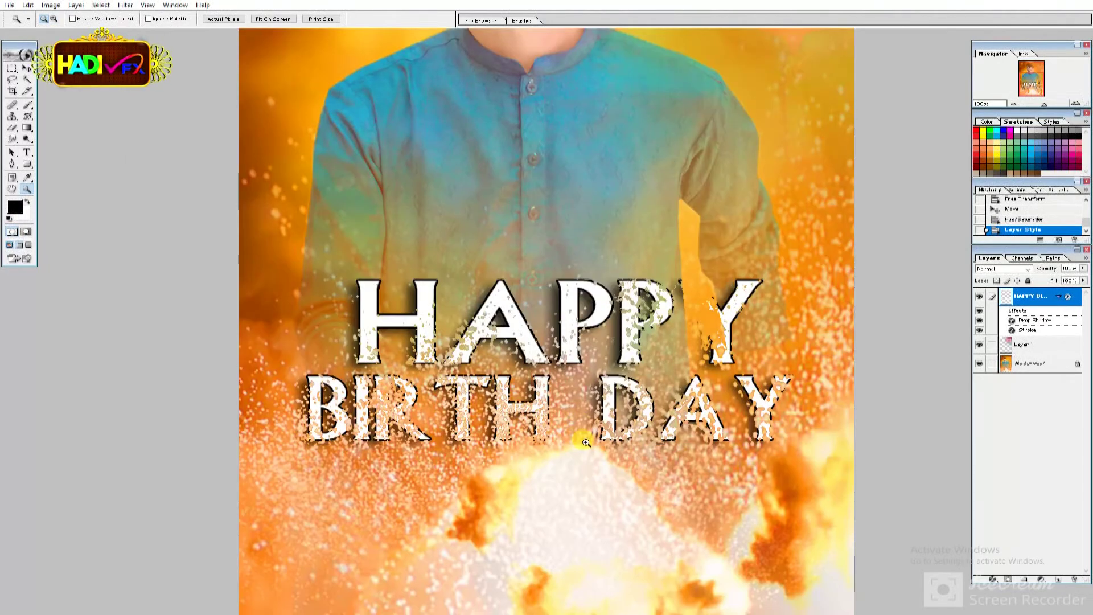
pyautogui.click(586, 442)
pyautogui.keyDown('alt'); pyautogui.click(578, 413); pyautogui.keyUp('alt')
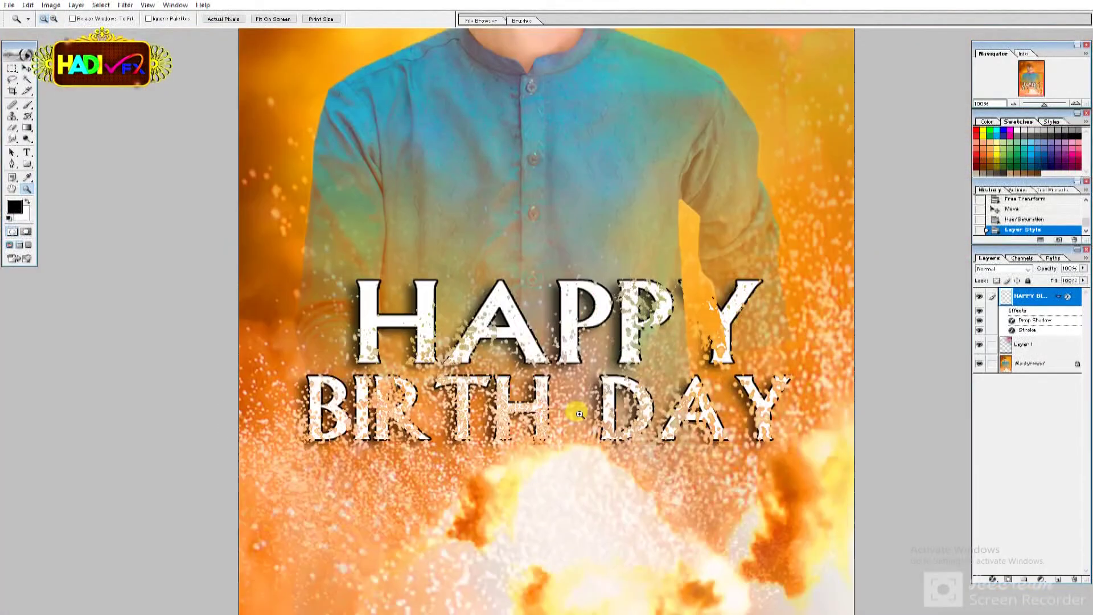
pyautogui.press('v')
pyautogui.press('z')
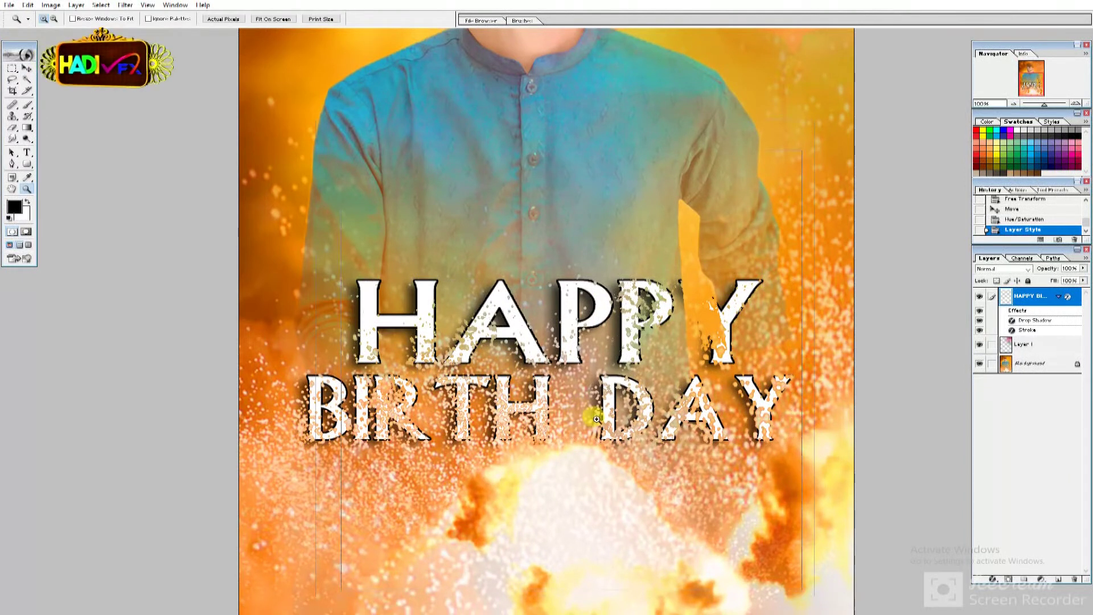
pyautogui.click(597, 421)
pyautogui.keyDown('alt'); pyautogui.click(597, 419); pyautogui.keyUp('alt')
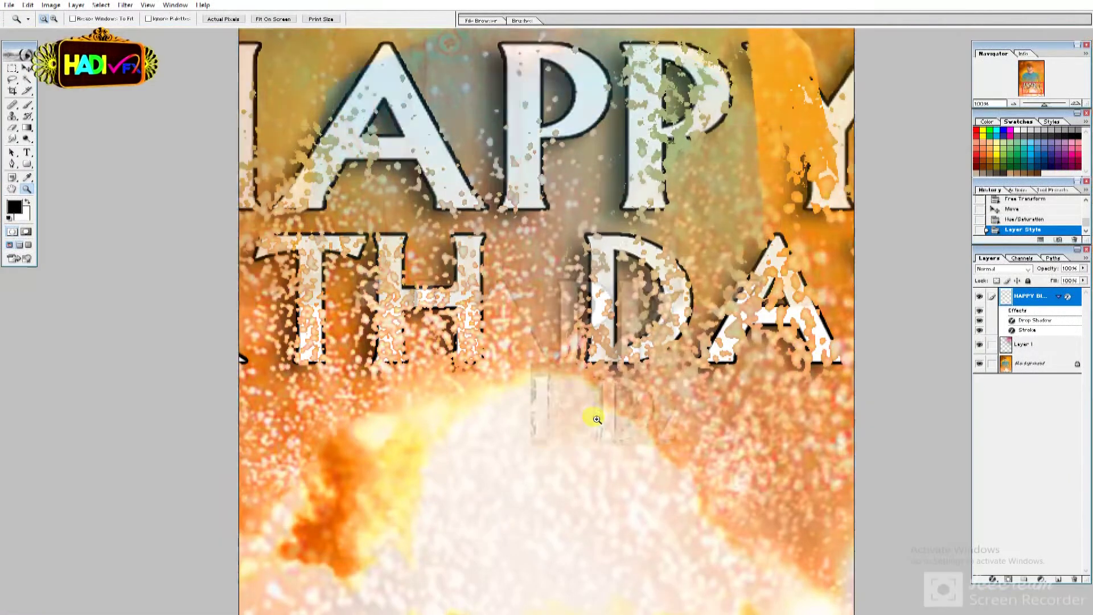
pyautogui.press('v')
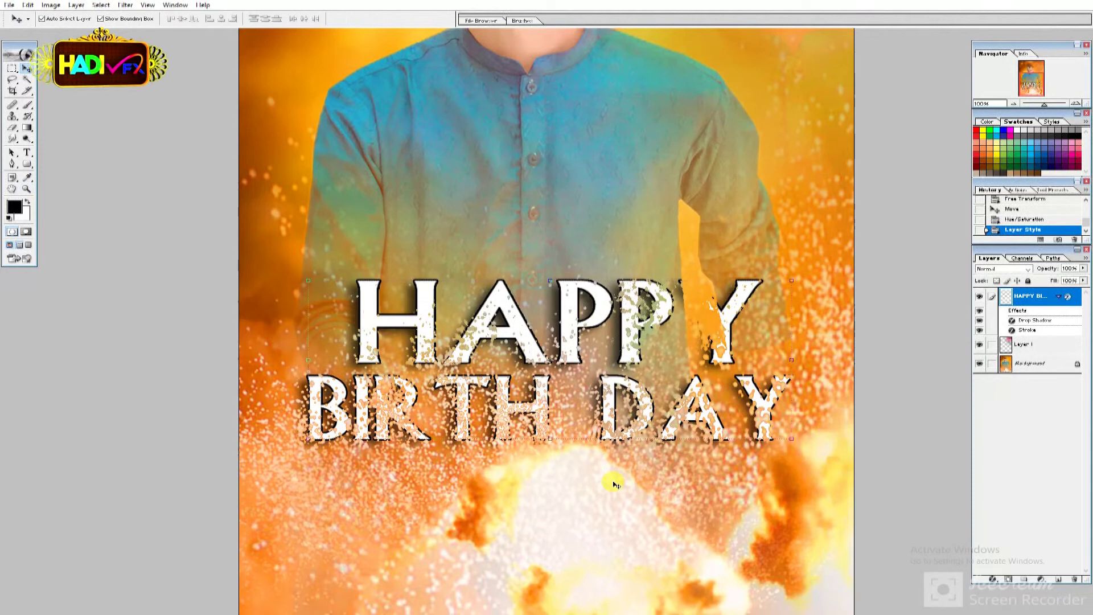
pyautogui.press('z')
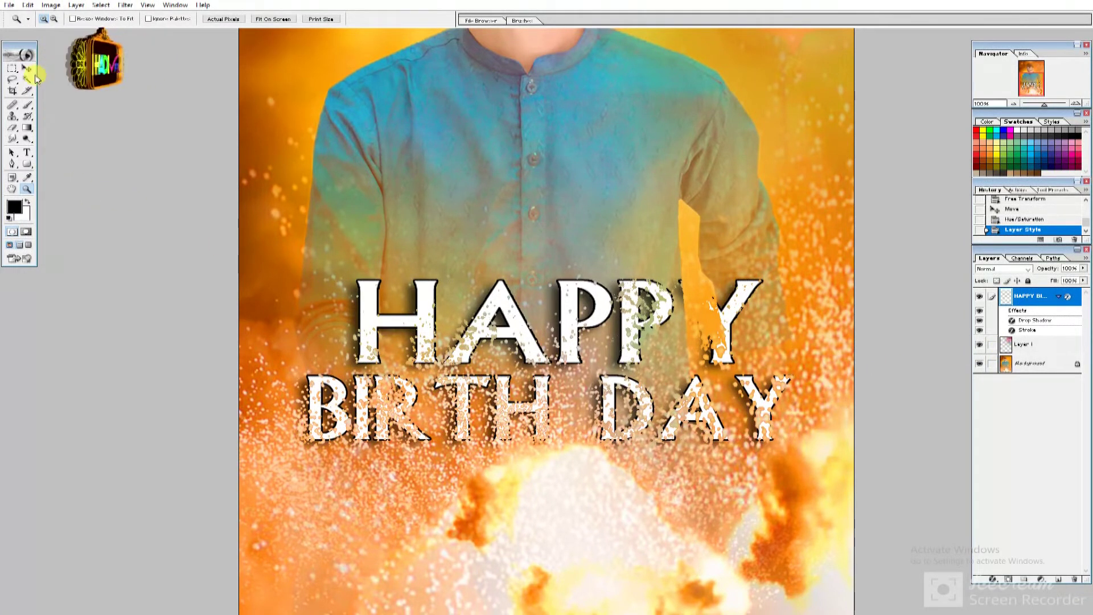
pyautogui.click(27, 68)
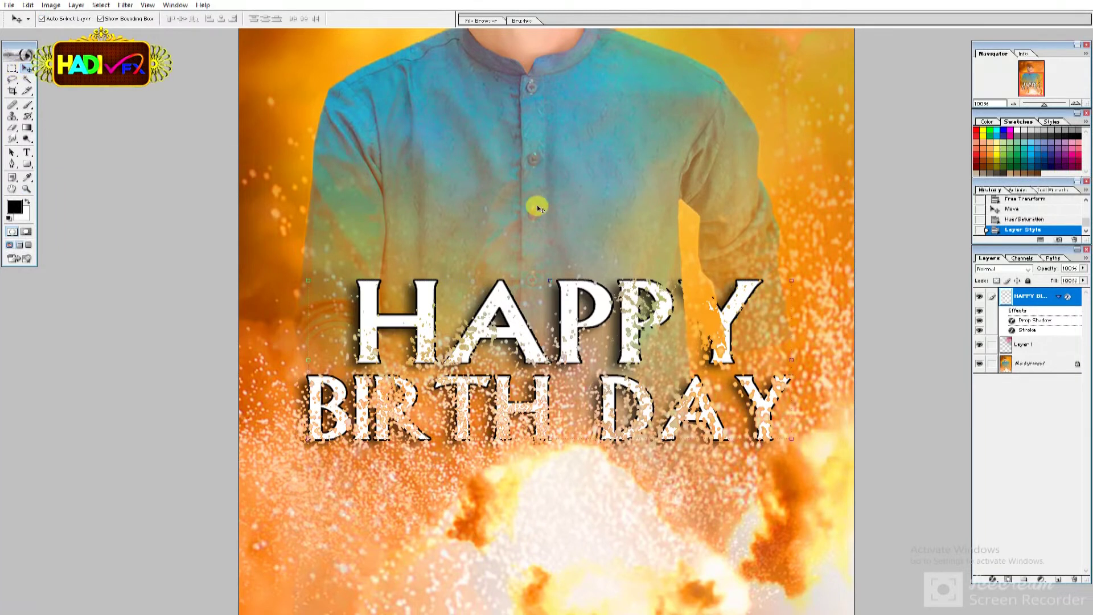
pyautogui.moveTo(756, 285); pyautogui.dragTo(744, 279)
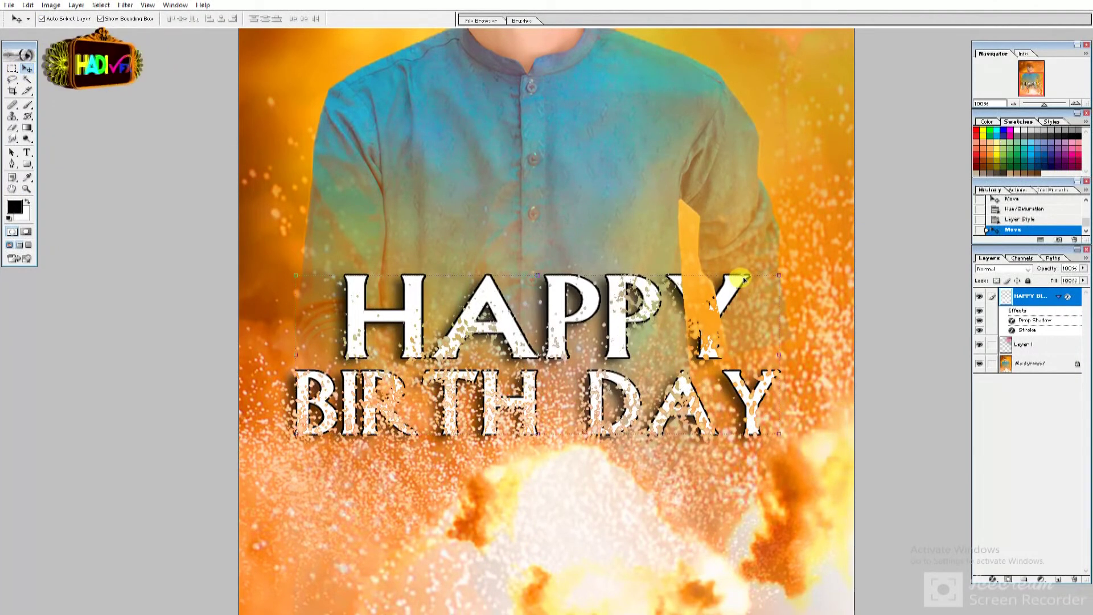
pyautogui.hotkey('ctrl', 'z')
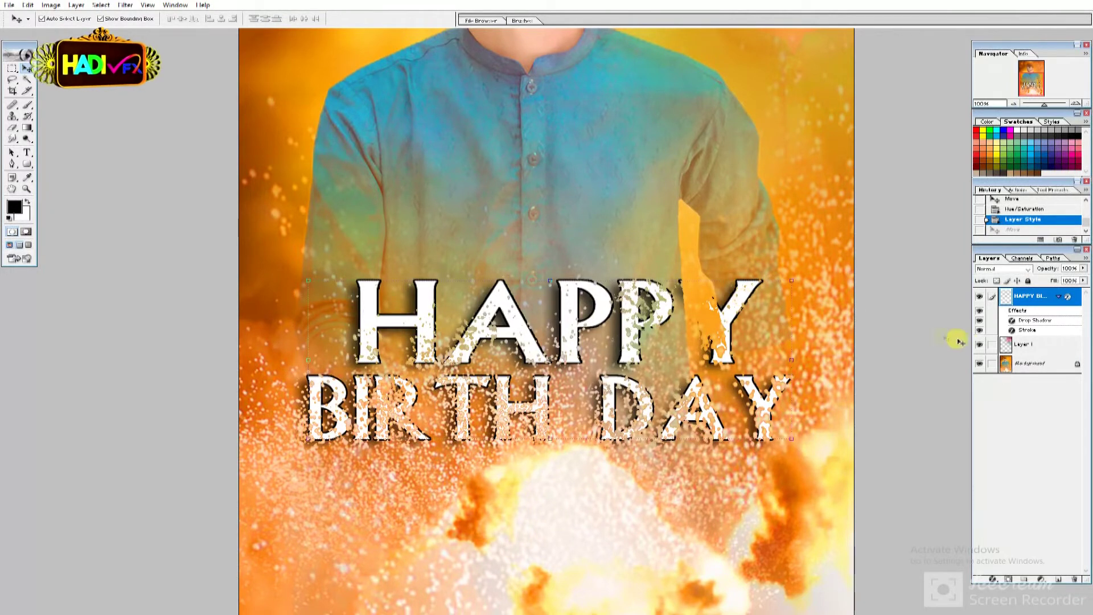
# Step: Toggle the smoke layer's visibility and move the HAPPY BIRTH DAY text higher
pyautogui.click(975, 346)
pyautogui.click(980, 345)
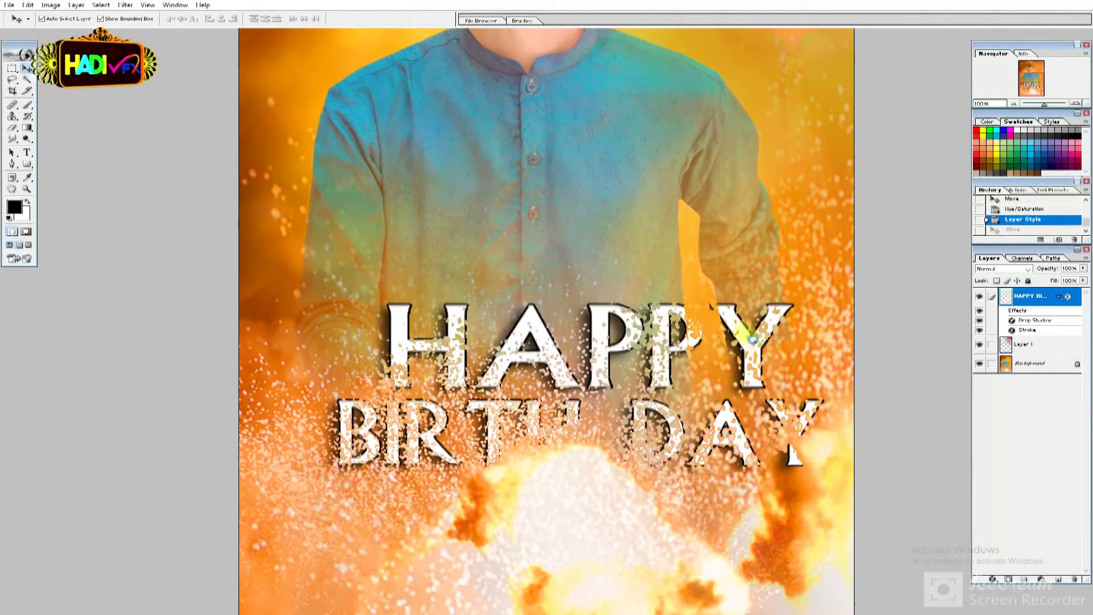
pyautogui.moveTo(735, 322); pyautogui.dragTo(733, 294)
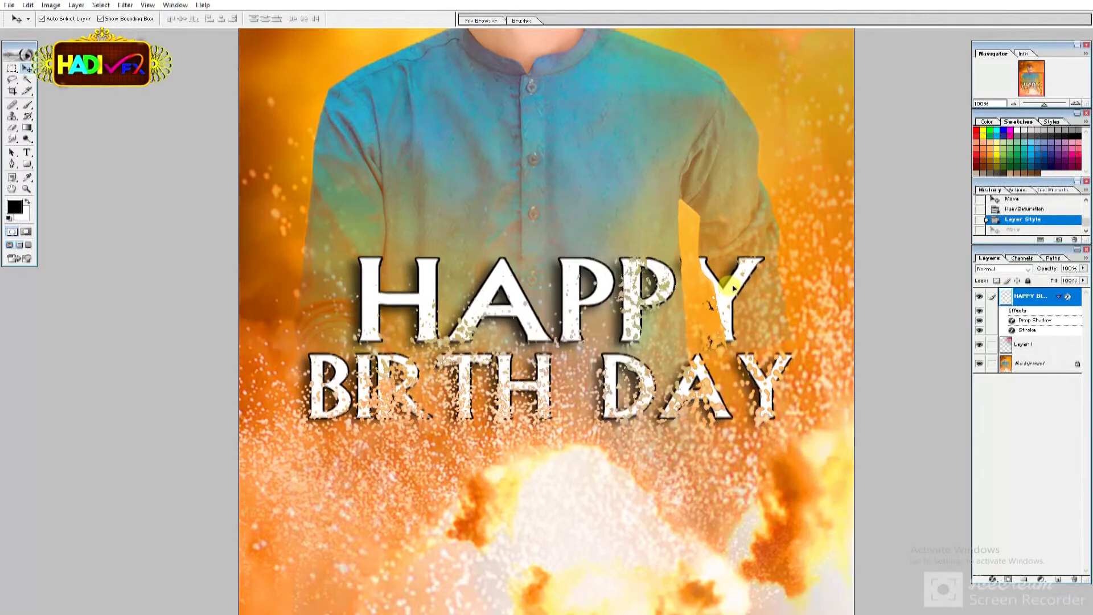
pyautogui.moveTo(733, 293)
pyautogui.mouseDown()
pyautogui.moveTo(727, 227)
pyautogui.moveTo(710, 293)
pyautogui.mouseUp()
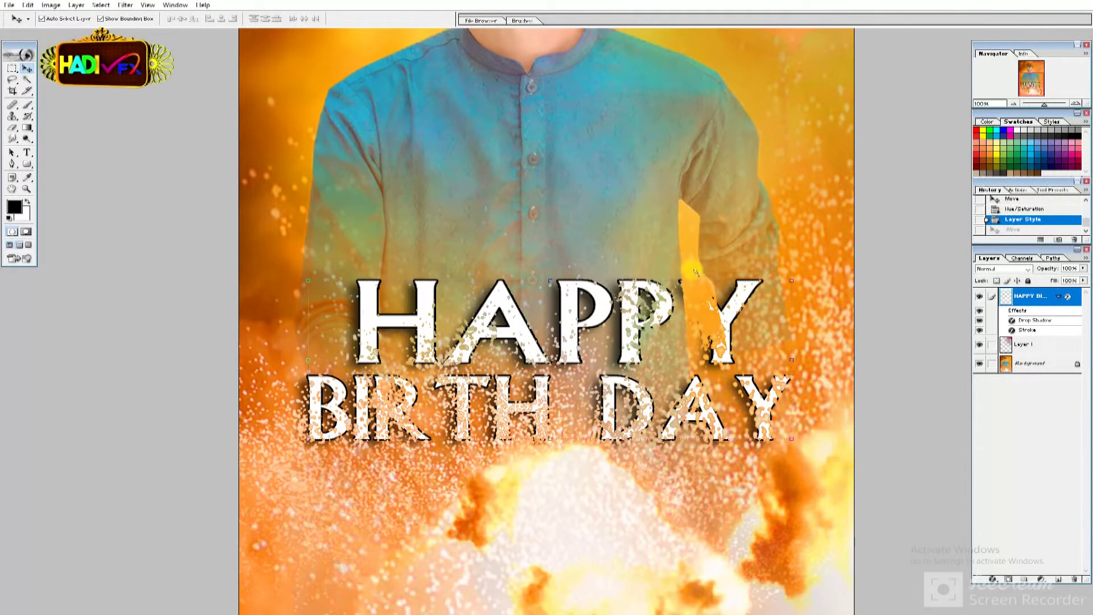
# Step: Scale the HAPPY BIRTH DAY text down to about 87% and reposition it
pyautogui.click(697, 269)
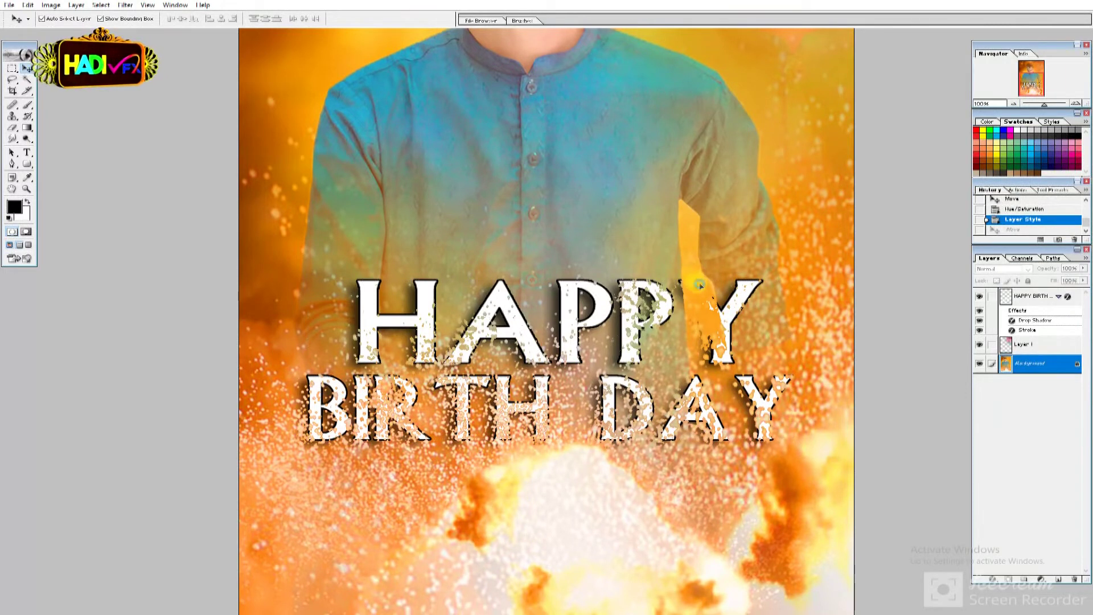
pyautogui.click(700, 285)
pyautogui.click(547, 227)
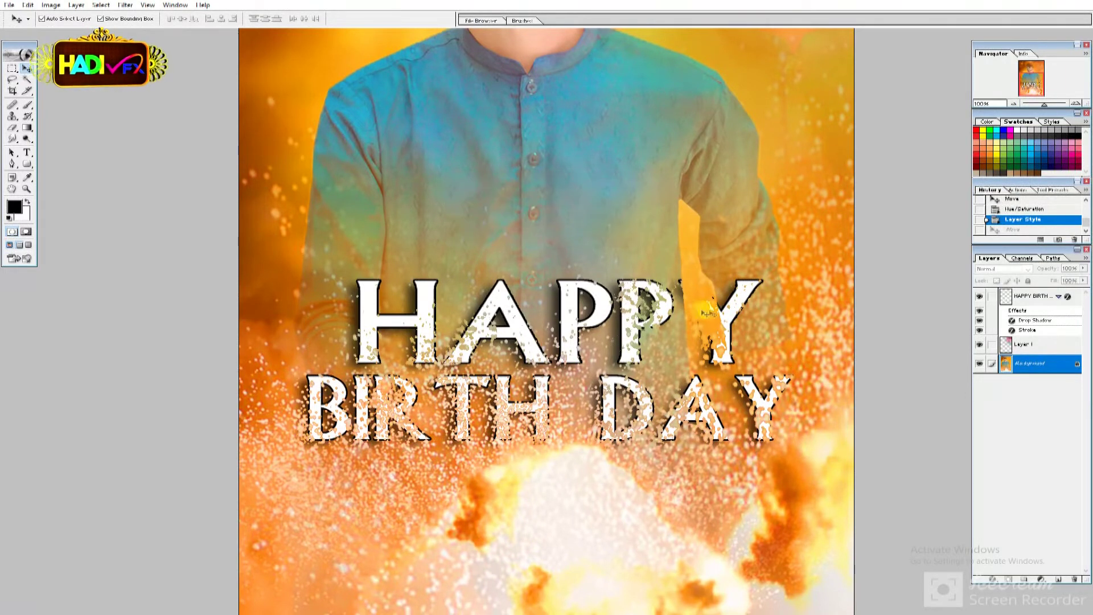
pyautogui.click(729, 309)
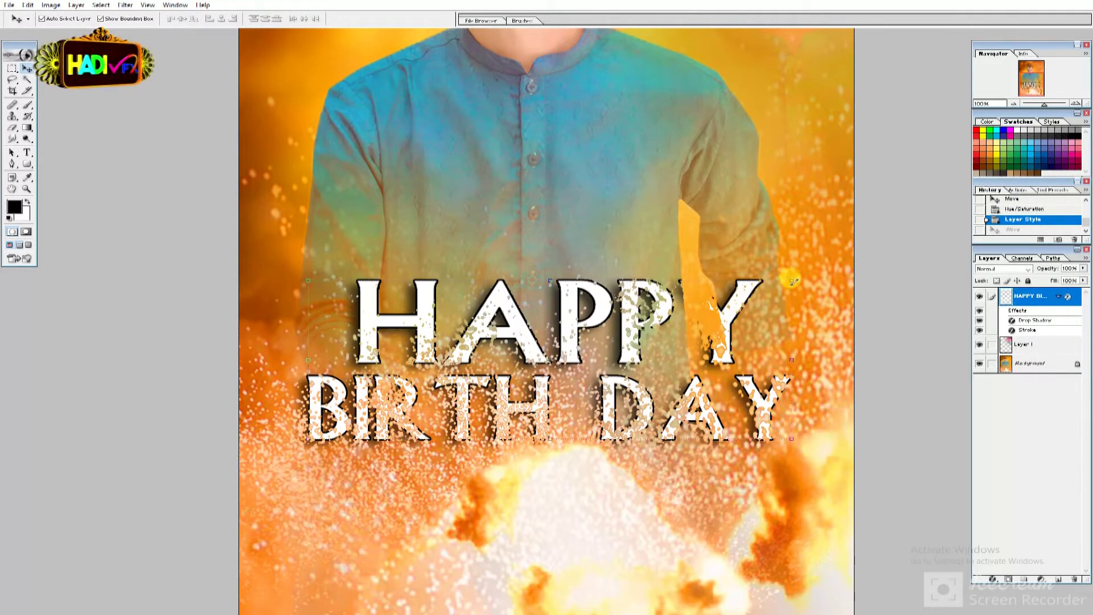
pyautogui.moveTo(791, 280); pyautogui.dragTo(731, 312)
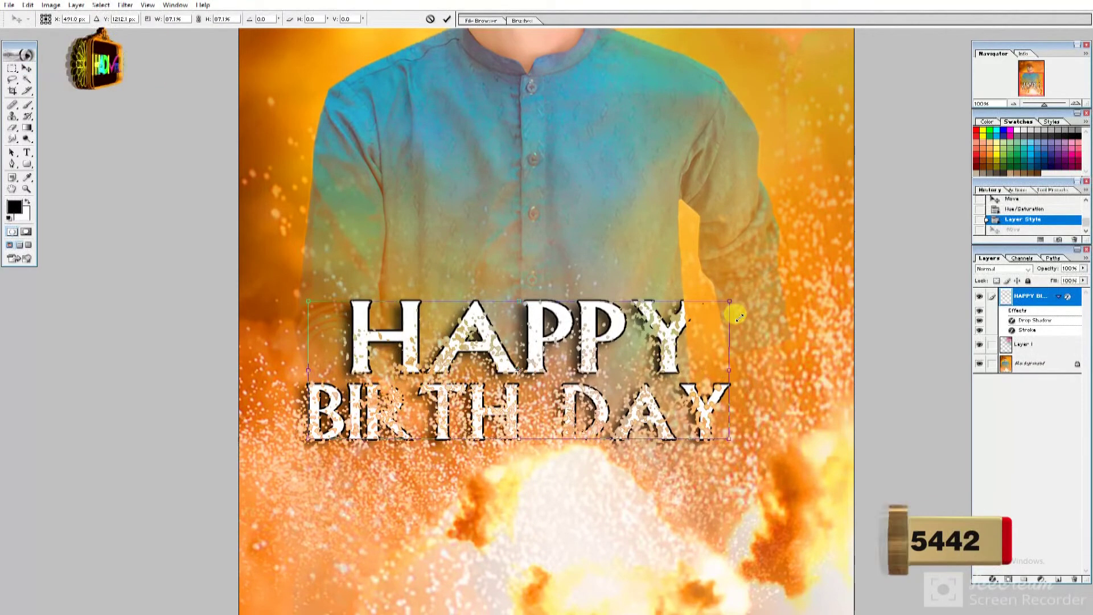
pyautogui.moveTo(657, 348); pyautogui.dragTo(637, 351)
pyautogui.press('Return')
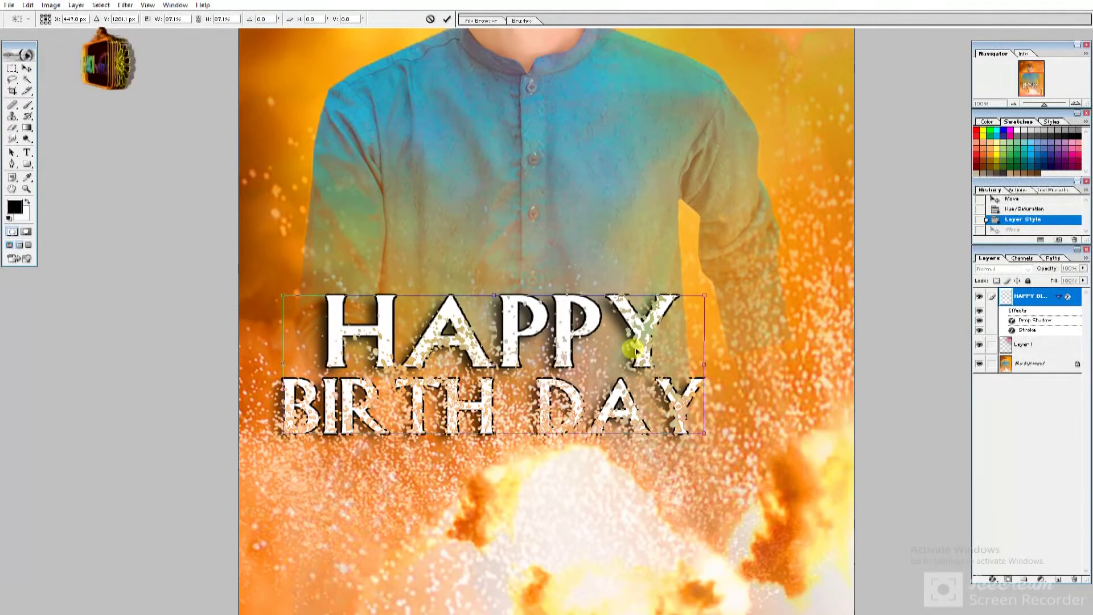
pyautogui.moveTo(629, 321); pyautogui.dragTo(627, 320)
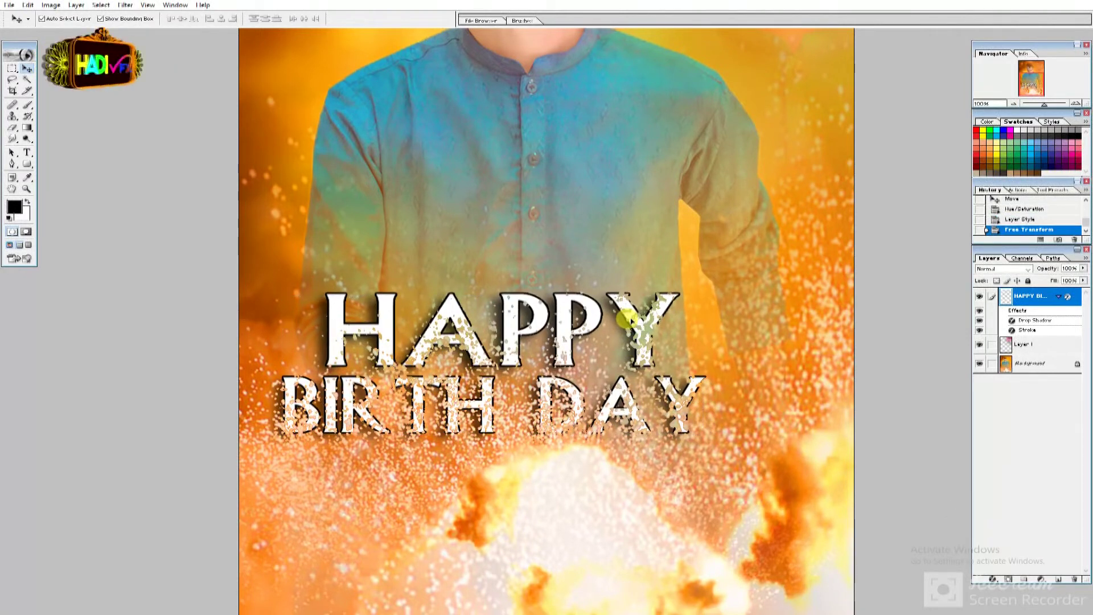
pyautogui.press('z')
pyautogui.click(500, 383)
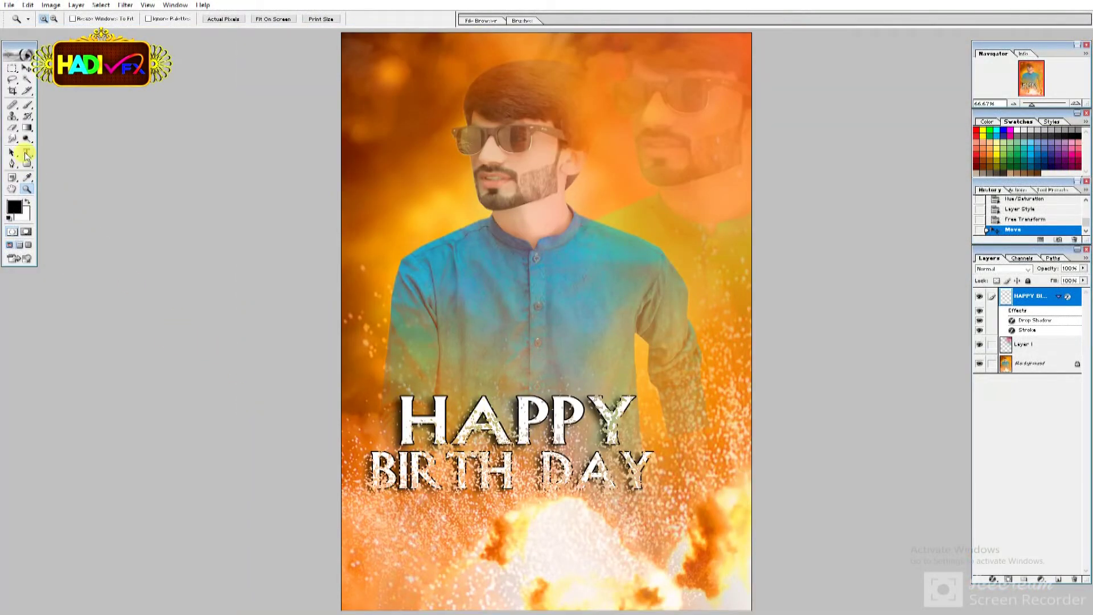
# Step: Crop the poster twice, leaving the bottom strip of the explosion outside the crop
pyautogui.keyDown('alt'); pyautogui.click(483, 431); pyautogui.keyUp('alt')
pyautogui.press('v')
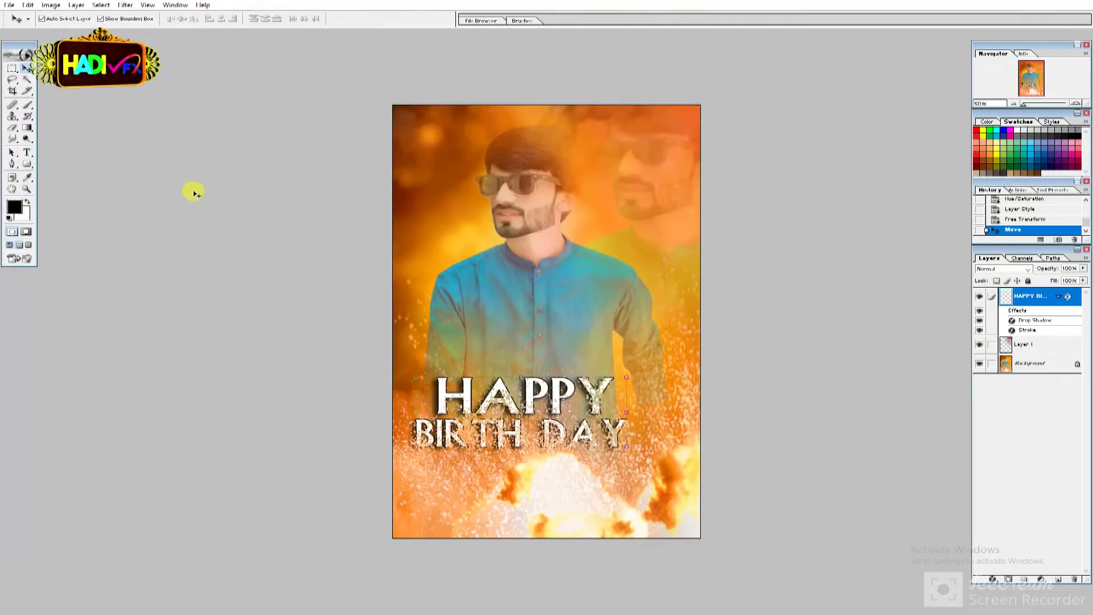
pyautogui.press('c')
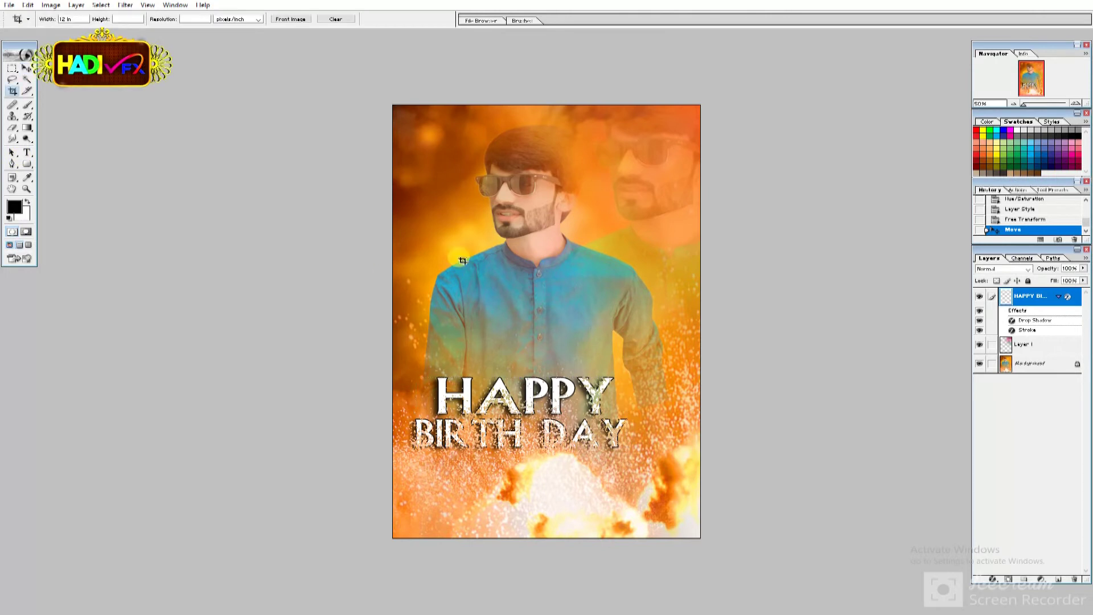
pyautogui.moveTo(634, 378); pyautogui.dragTo(734, 490)
pyautogui.press('Return')
pyautogui.hotkey('ctrl', '0')
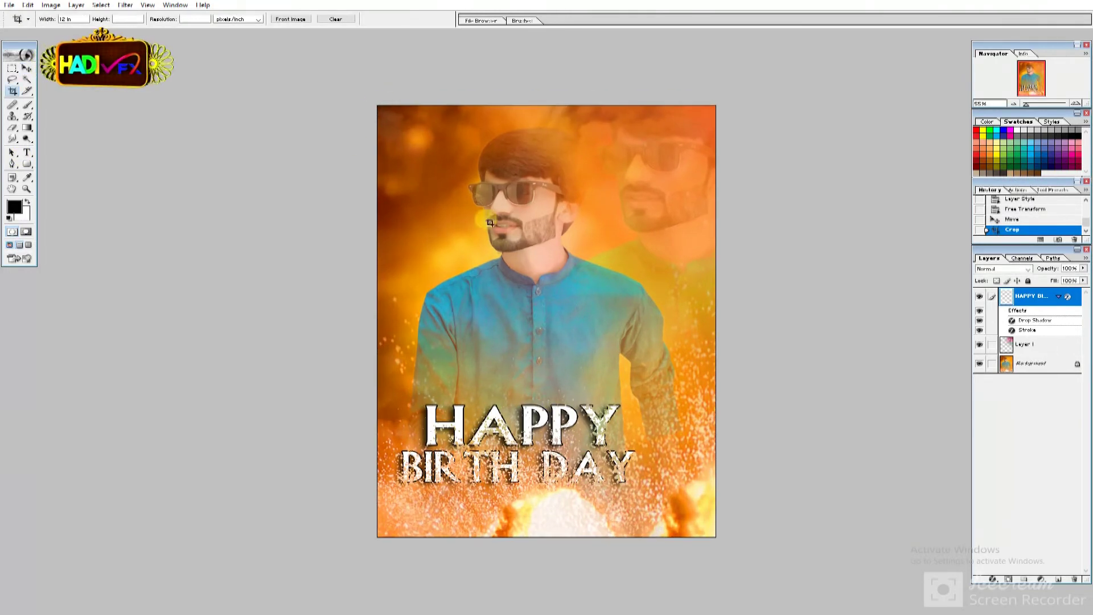
pyautogui.moveTo(358, 122); pyautogui.dragTo(798, 478)
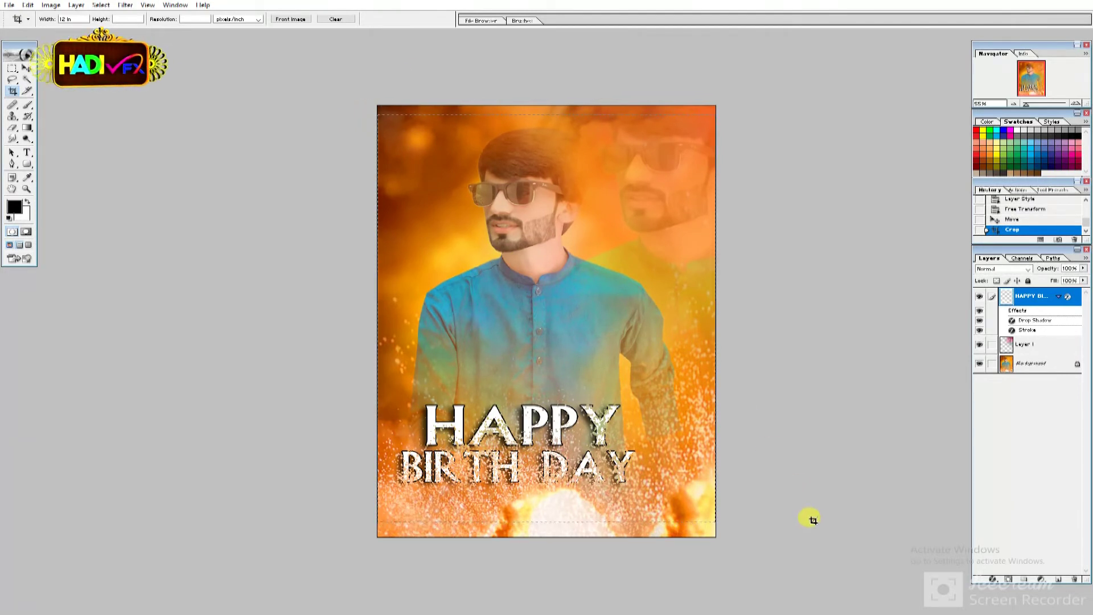
pyautogui.moveTo(812, 520); pyautogui.dragTo(811, 519)
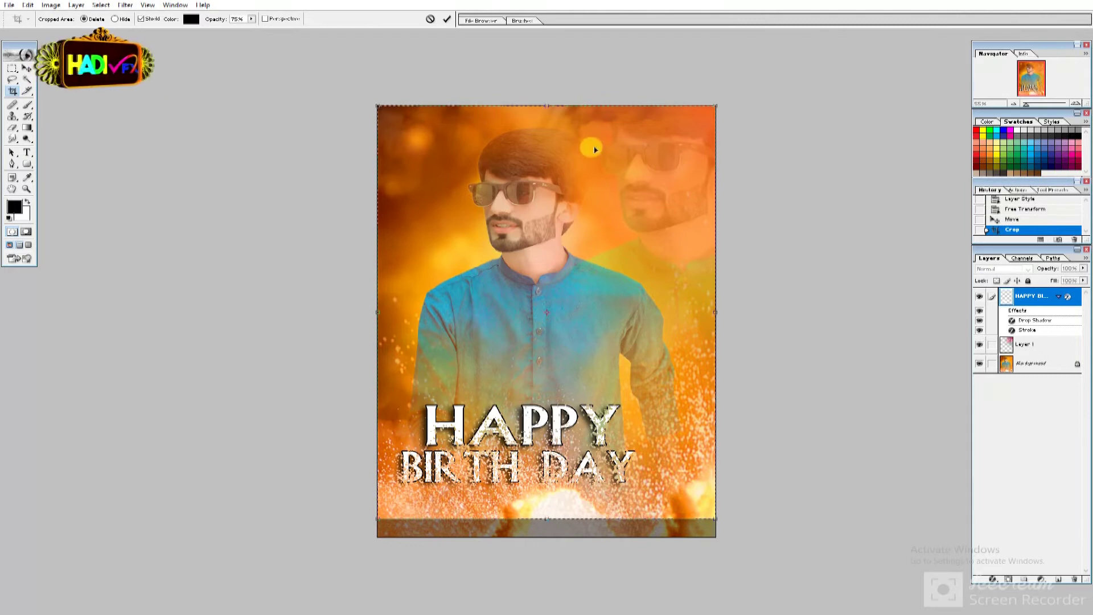
pyautogui.doubleClick(585, 157)
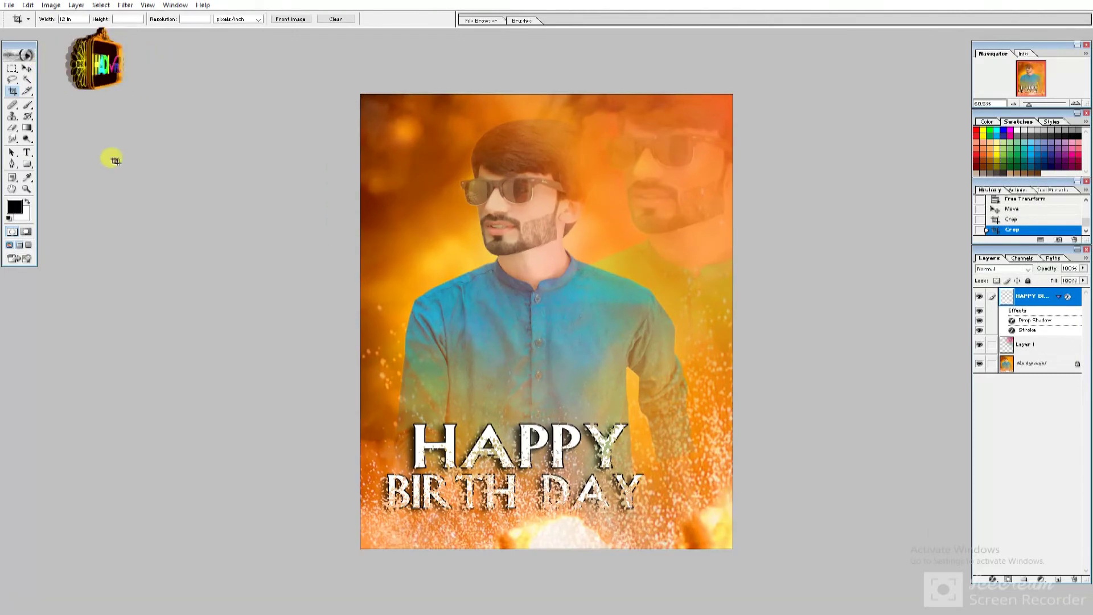
# Step: Type the birthday person's name in black Alberta 103.8 pt across the man's shirt
pyautogui.press('t')
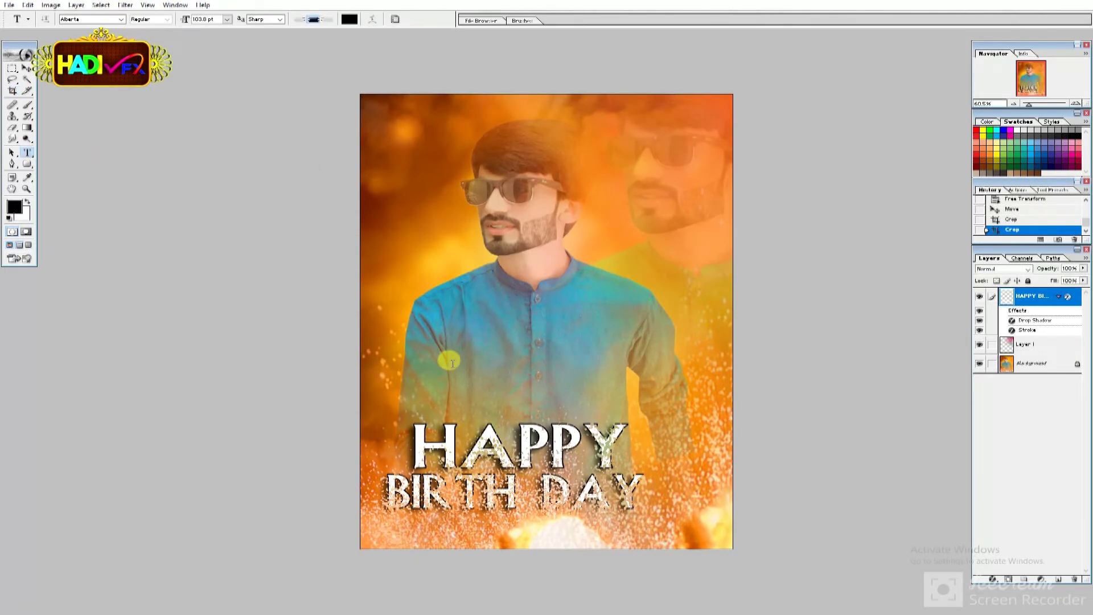
pyautogui.click(489, 397)
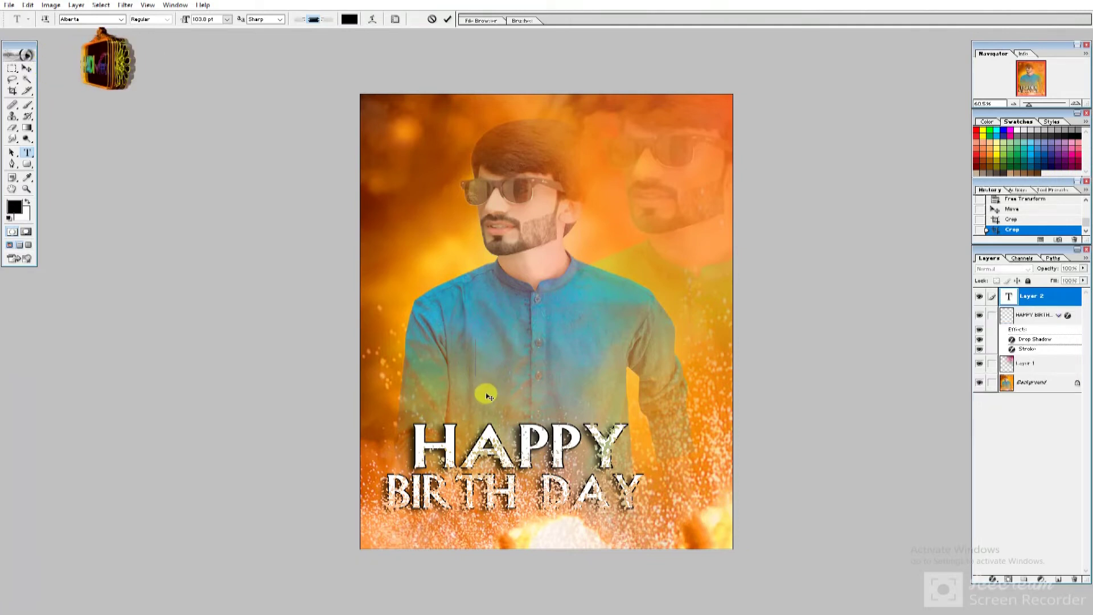
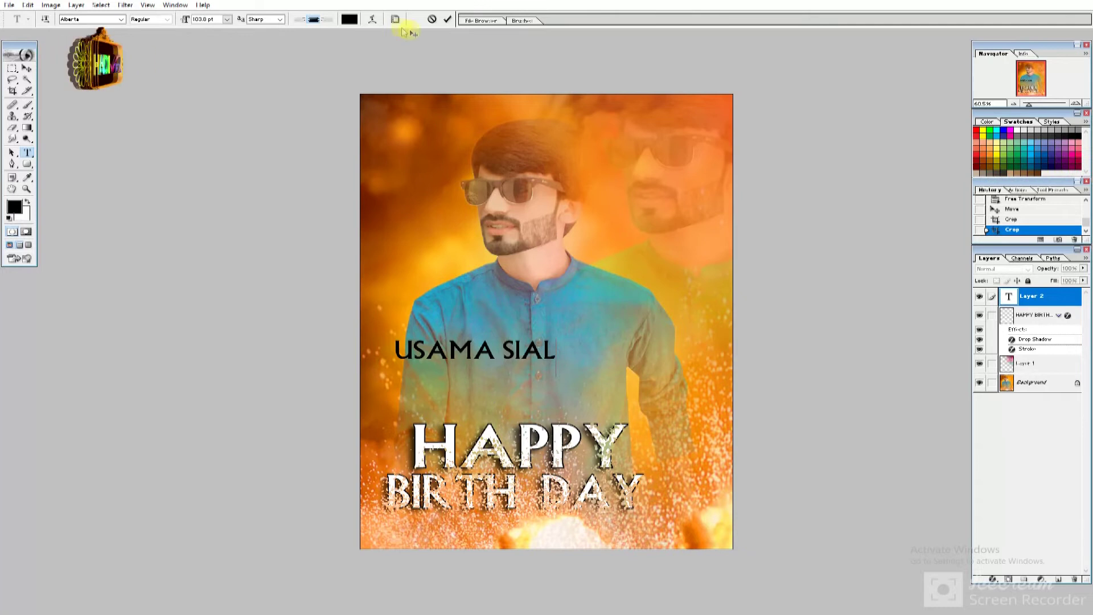
pyautogui.click(29, 71)
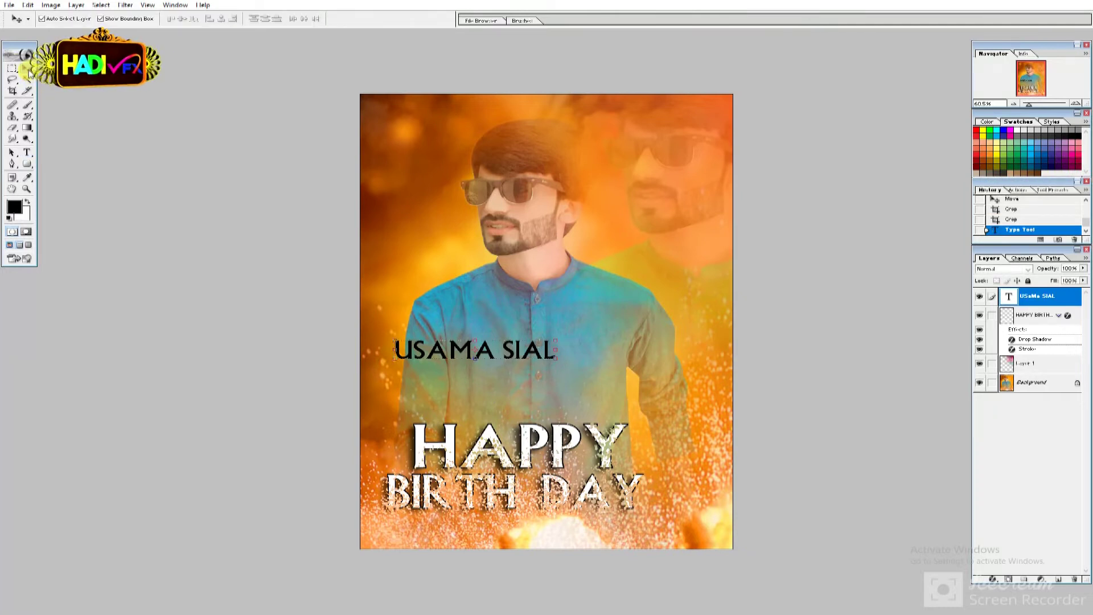
# Step: Set the name to Bold and cycle through fonts until reaching Americana Extra Bold
pyautogui.press('t')
pyautogui.press('Down')
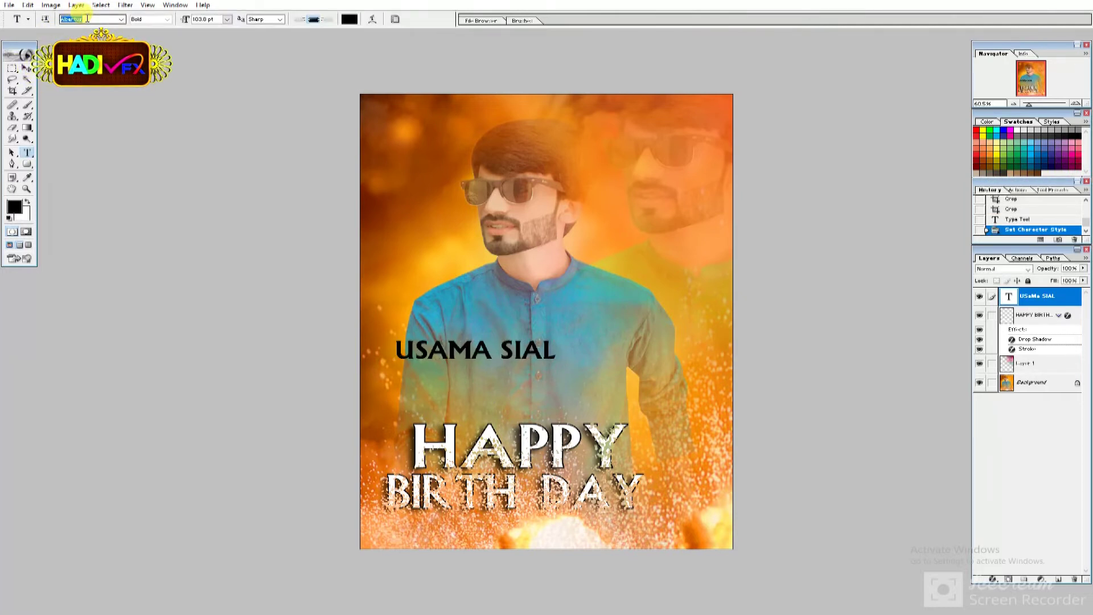
pyautogui.press('Down')
pyautogui.press('Down')
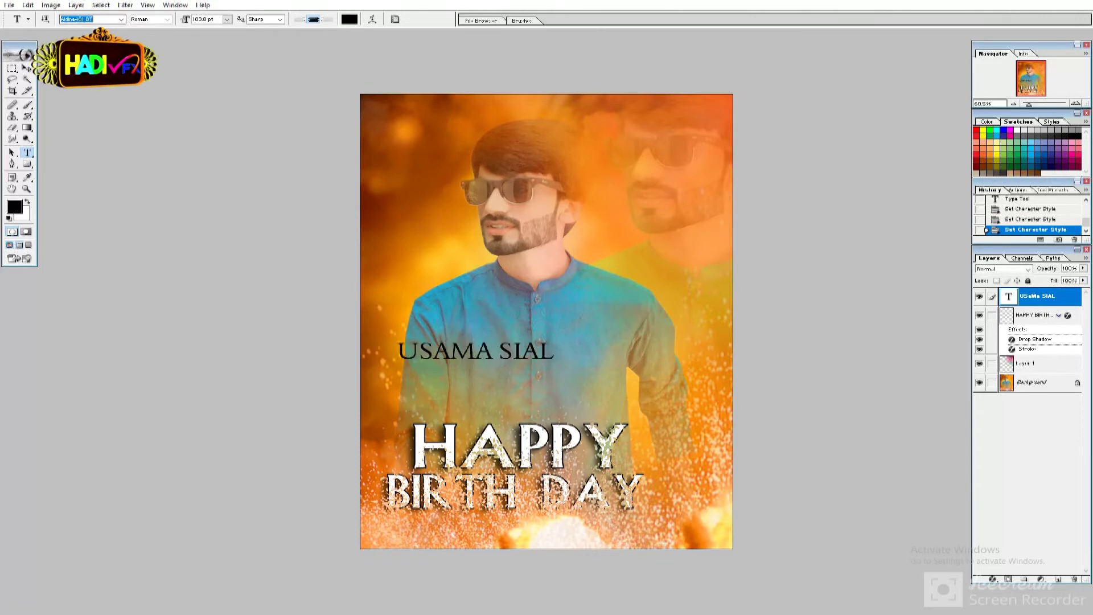
pyautogui.press('Down')
pyautogui.press('Down')
pyautogui.press('Down')
pyautogui.press('Down')
pyautogui.press('Down')
pyautogui.press('Down')
pyautogui.press('Down')
pyautogui.press('Down')
pyautogui.press('Down')
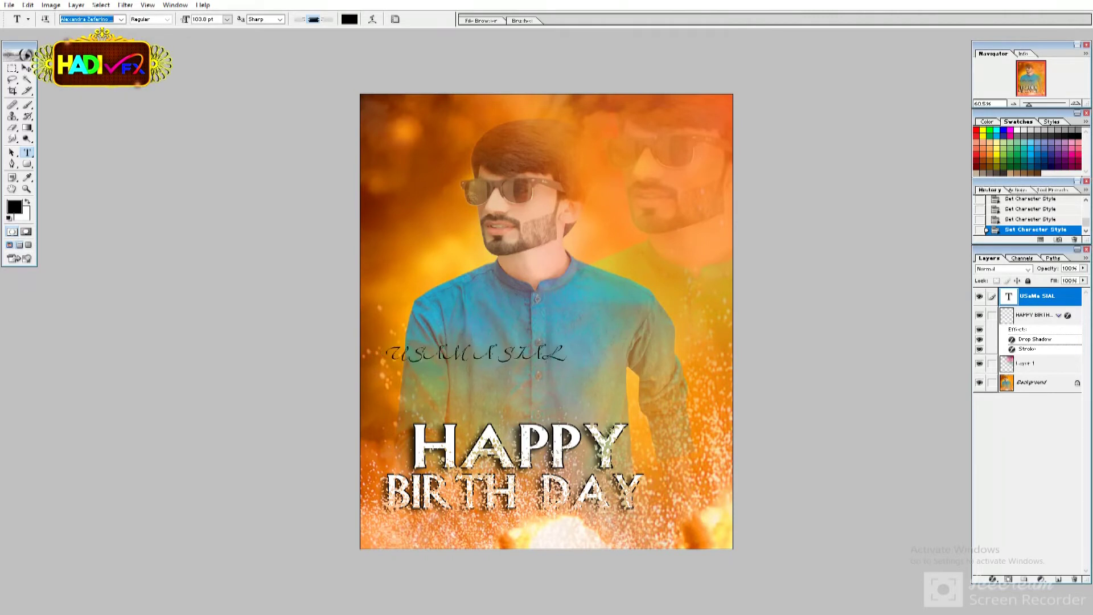
pyautogui.press('Down')
pyautogui.press('Down')
pyautogui.press('Down')
pyautogui.press('Down')
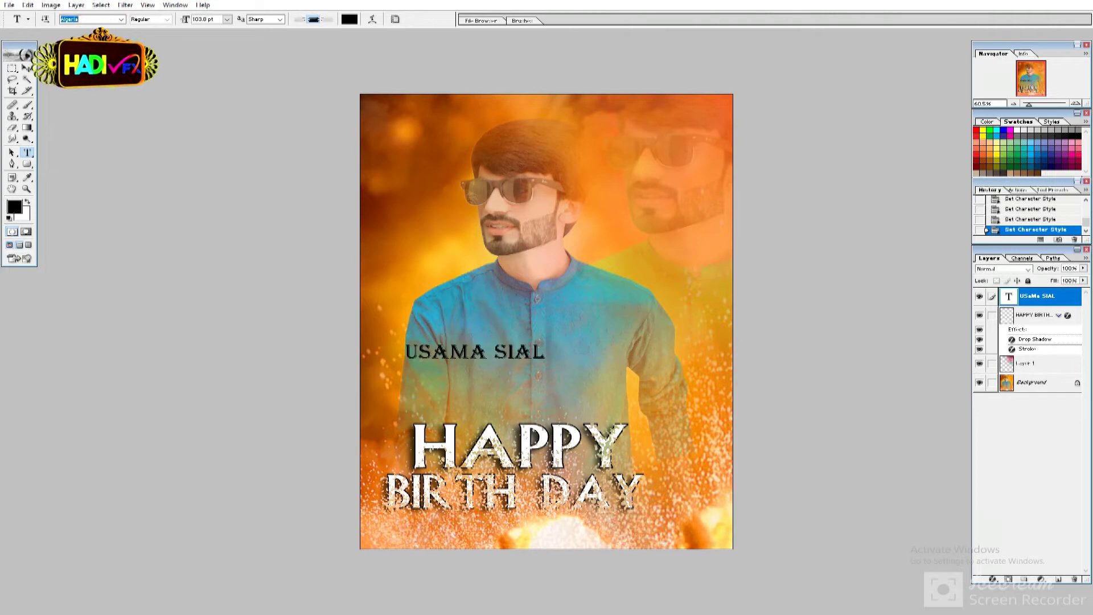
pyautogui.press('Down')
pyautogui.press('Down')
pyautogui.press('Down')
pyautogui.press('Down')
pyautogui.press('Down')
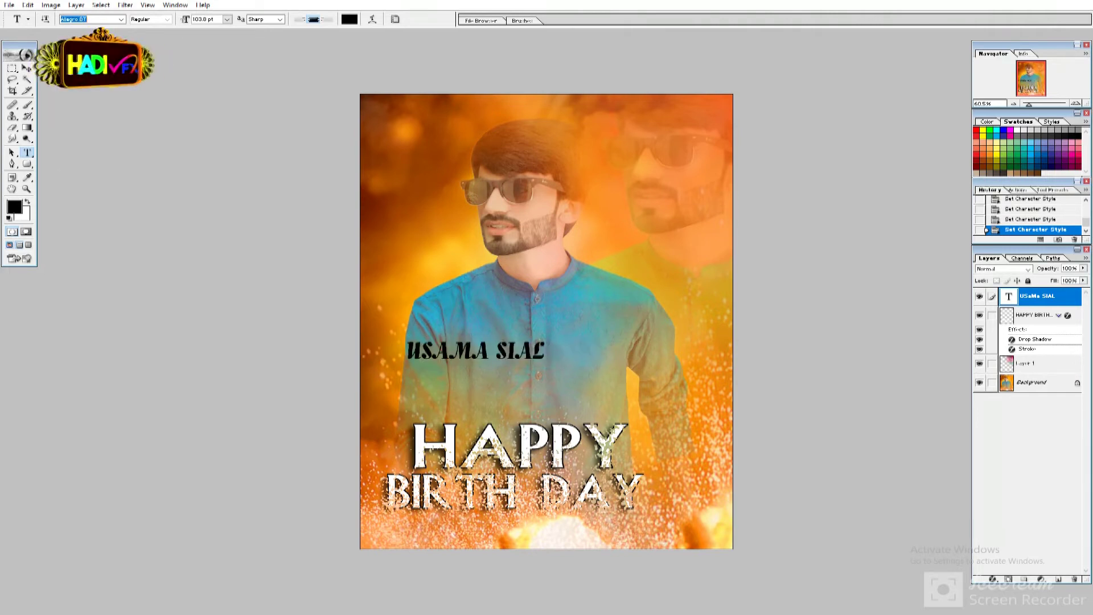
pyautogui.press('Down')
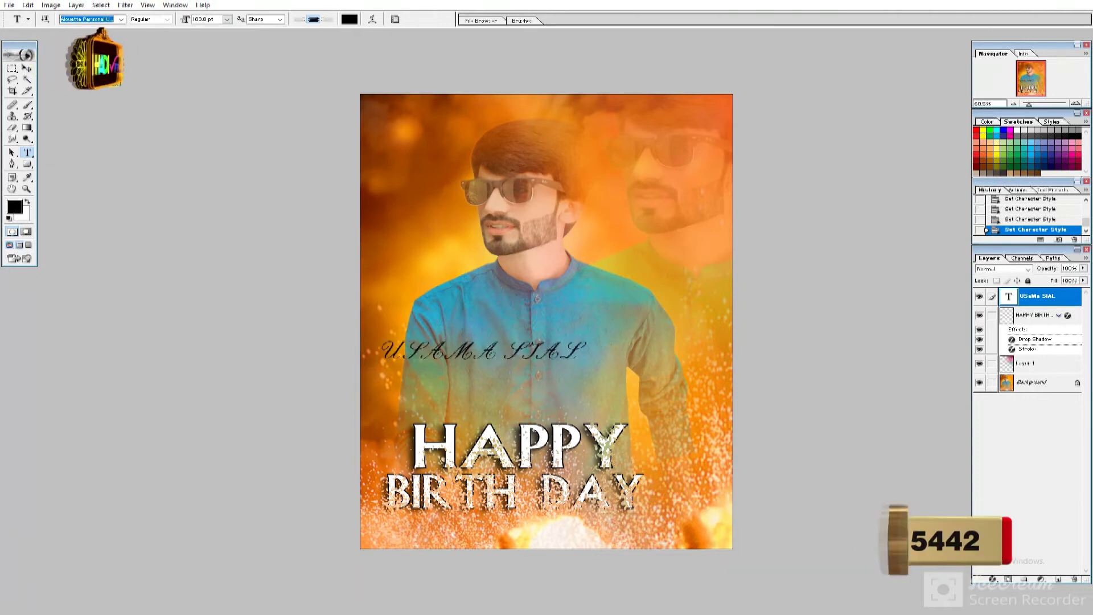
pyautogui.press('Down')
pyautogui.press('Down')
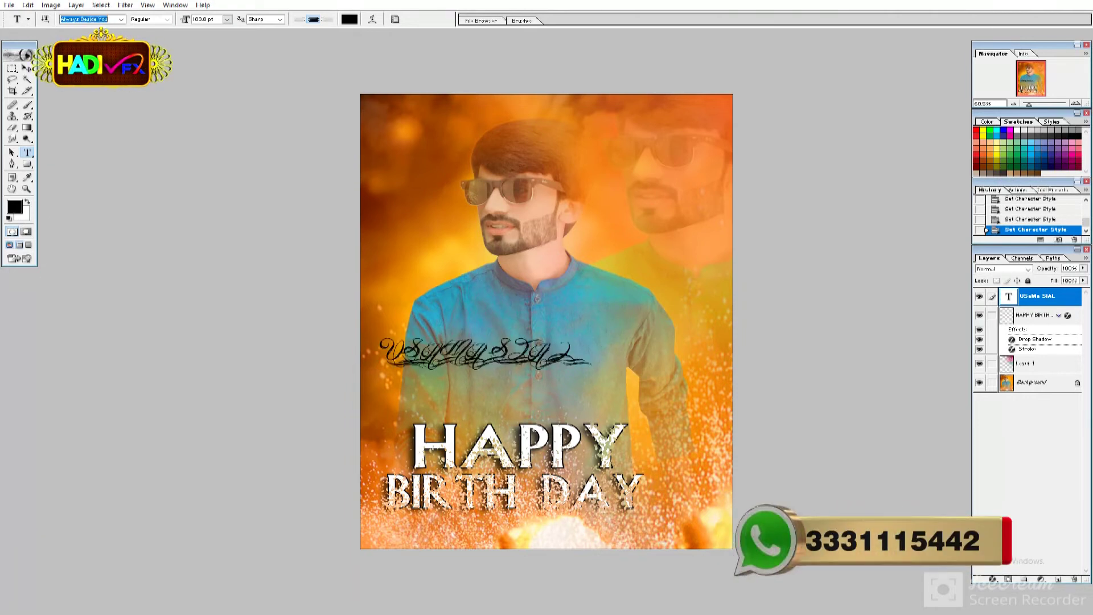
pyautogui.press('Down')
pyautogui.press('Down')
pyautogui.press('Down')
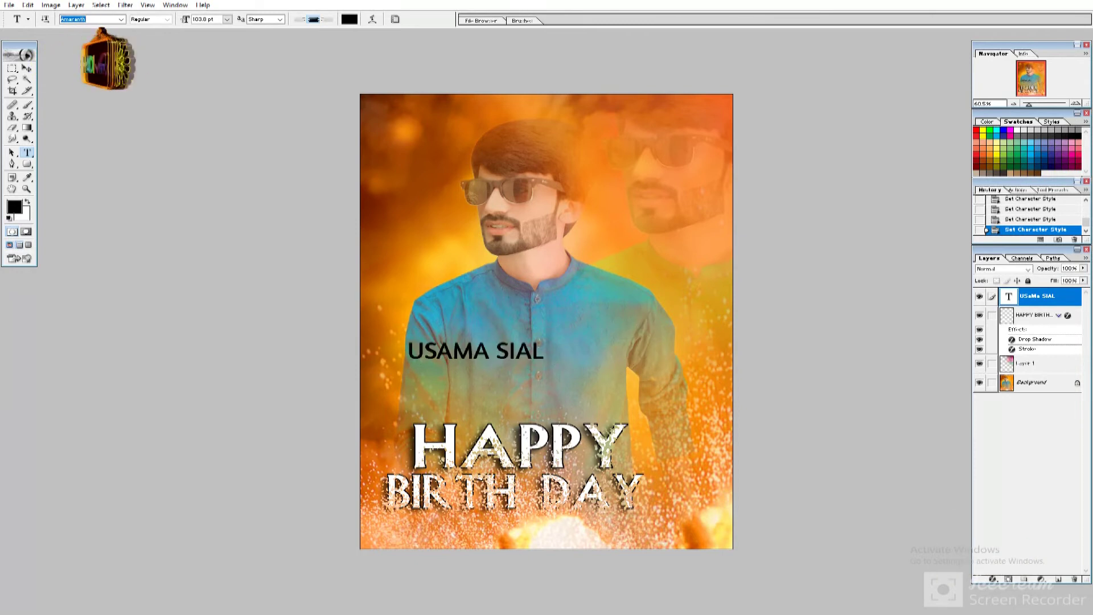
pyautogui.press('Down')
pyautogui.press('Down')
pyautogui.press('Down')
pyautogui.press('Down')
pyautogui.press('Down')
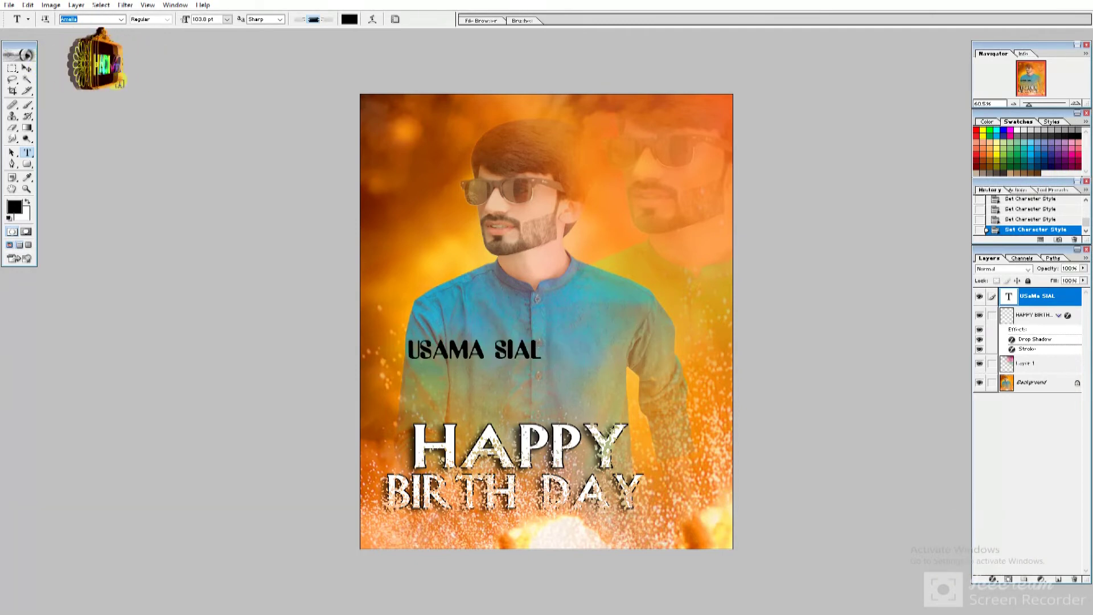
pyautogui.press('Down')
pyautogui.press('Down')
pyautogui.press('Down')
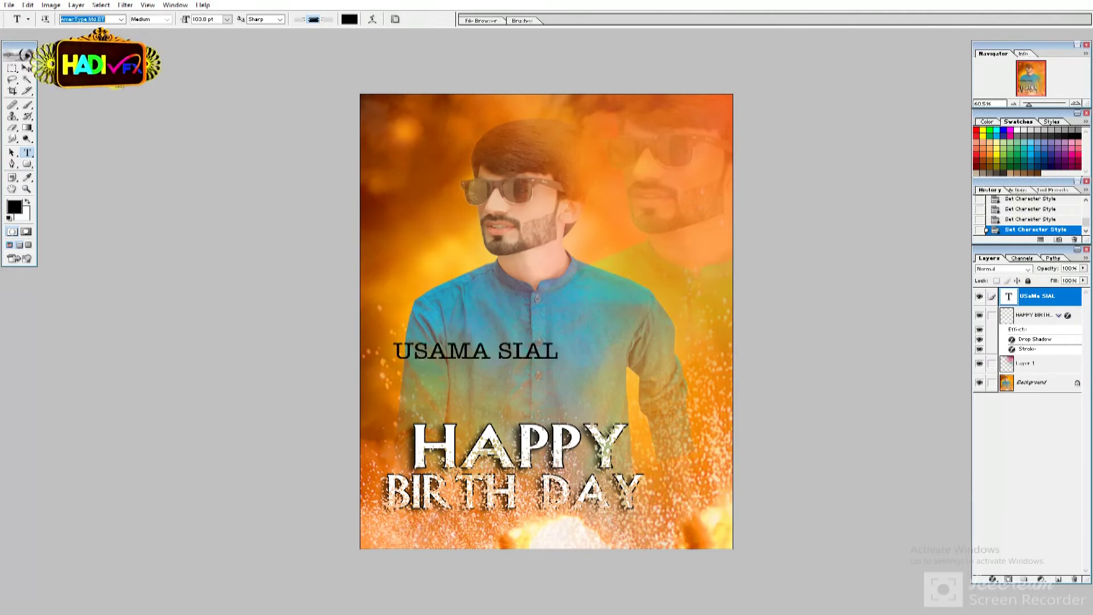
pyautogui.press('Down')
pyautogui.press('Down')
pyautogui.press('Down')
pyautogui.press('Down')
pyautogui.press('Down')
pyautogui.press('Down')
pyautogui.press('Down')
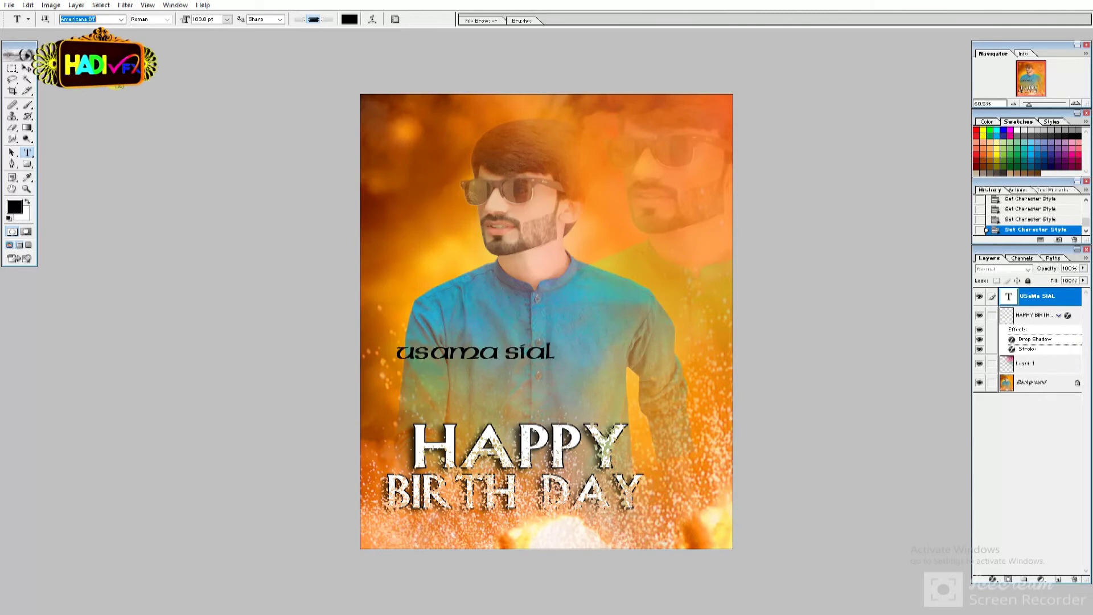
pyautogui.press('Down')
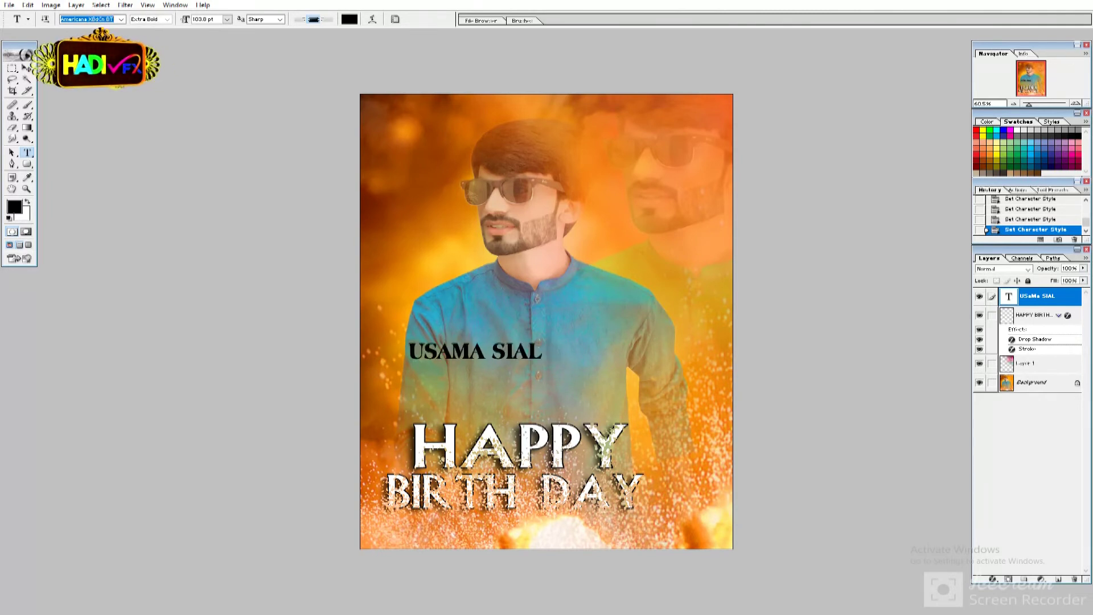
pyautogui.click(26, 69)
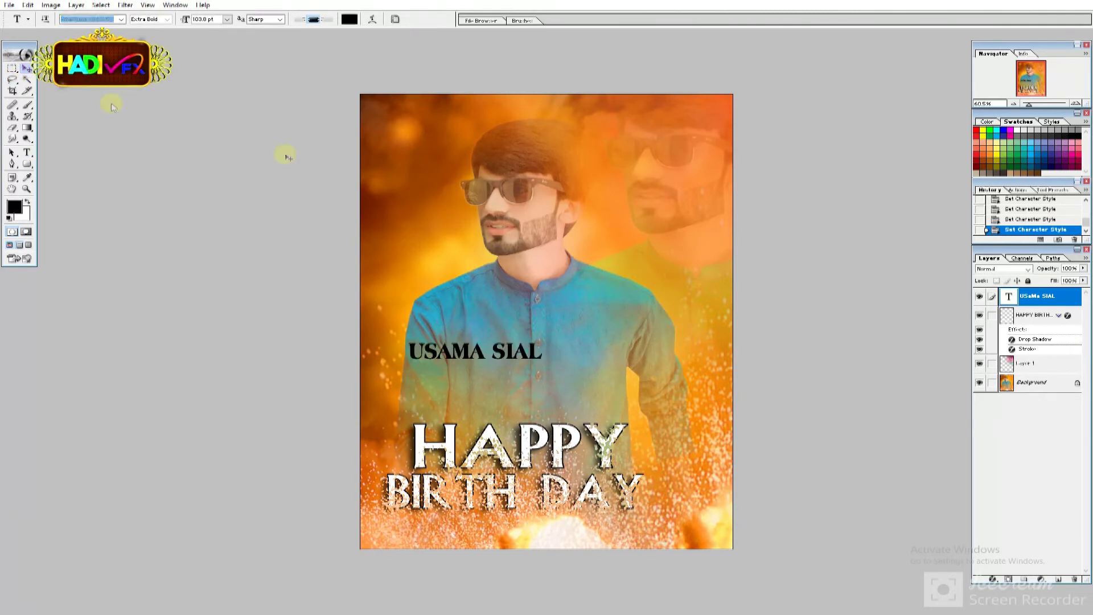
# Step: Move the name just above HAPPY and stretch it much wider to the right
pyautogui.moveTo(444, 364); pyautogui.dragTo(454, 400)
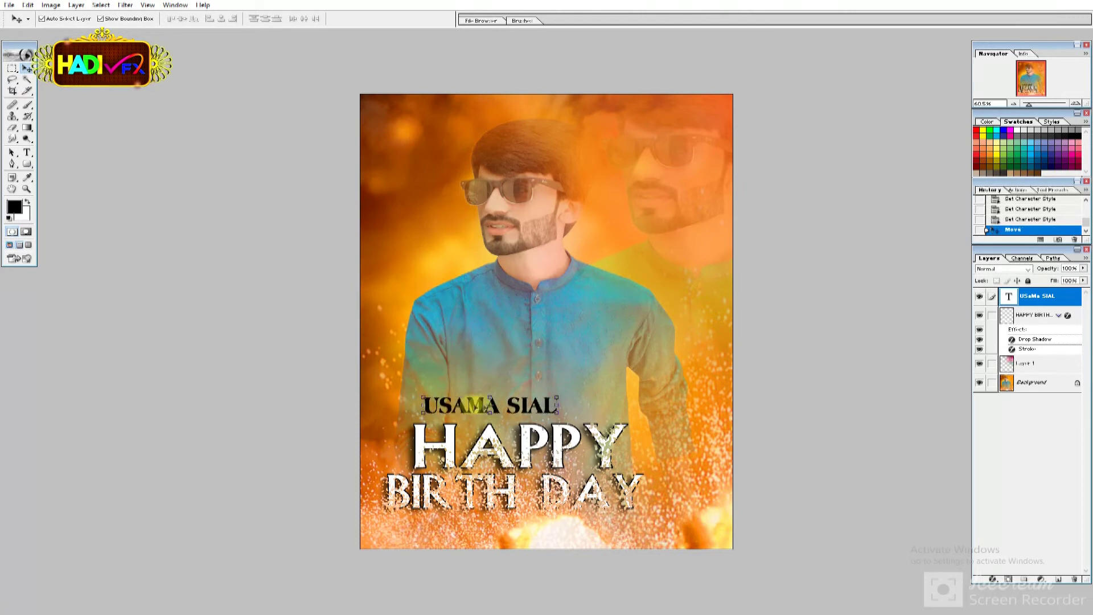
pyautogui.hotkey('ctrl', 't')
pyautogui.moveTo(551, 380)
pyautogui.mouseDown()
pyautogui.moveTo(708, 396)
pyautogui.moveTo(670, 399)
pyautogui.mouseUp()
pyautogui.press('Return')
pyautogui.press('z')
pyautogui.click(668, 398)
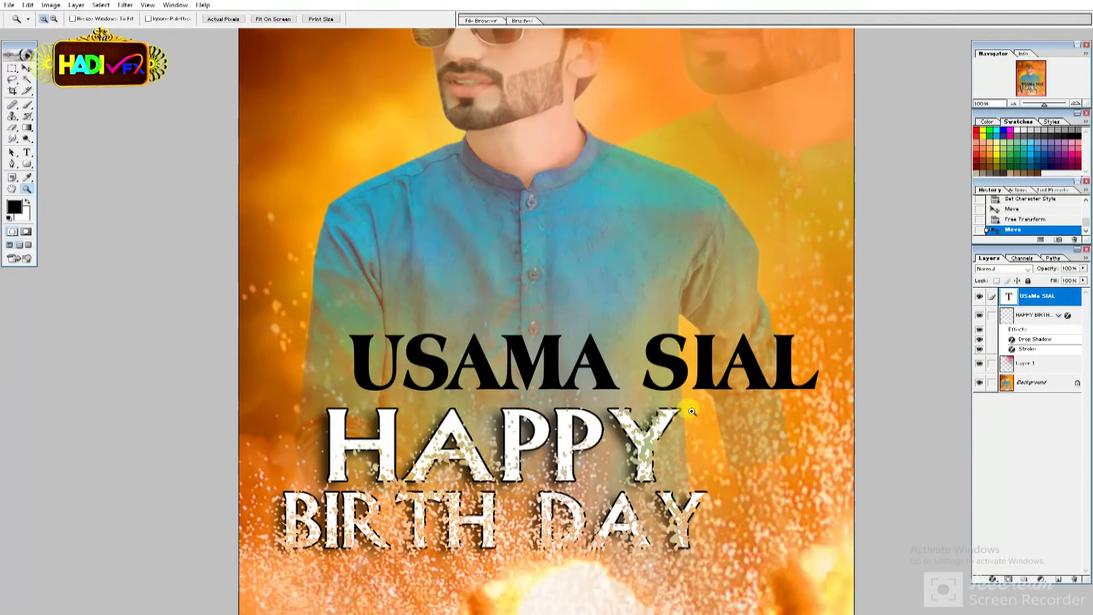
pyautogui.click(569, 399)
pyautogui.press('v')
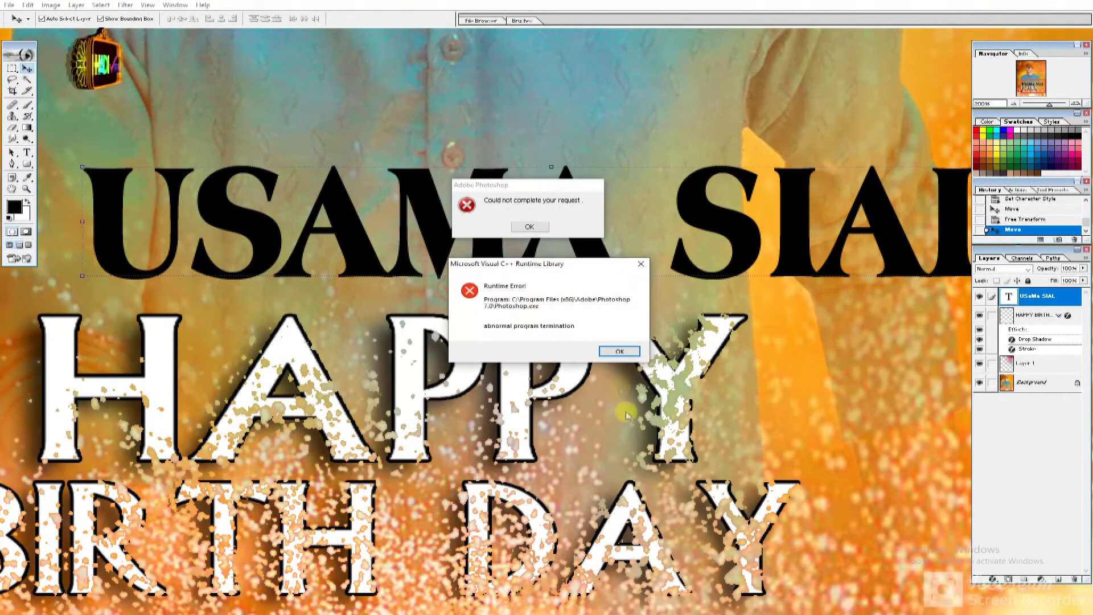
# Step: Dismiss the Runtime Error and 'Could not complete your request' error messages
pyautogui.press('Return')
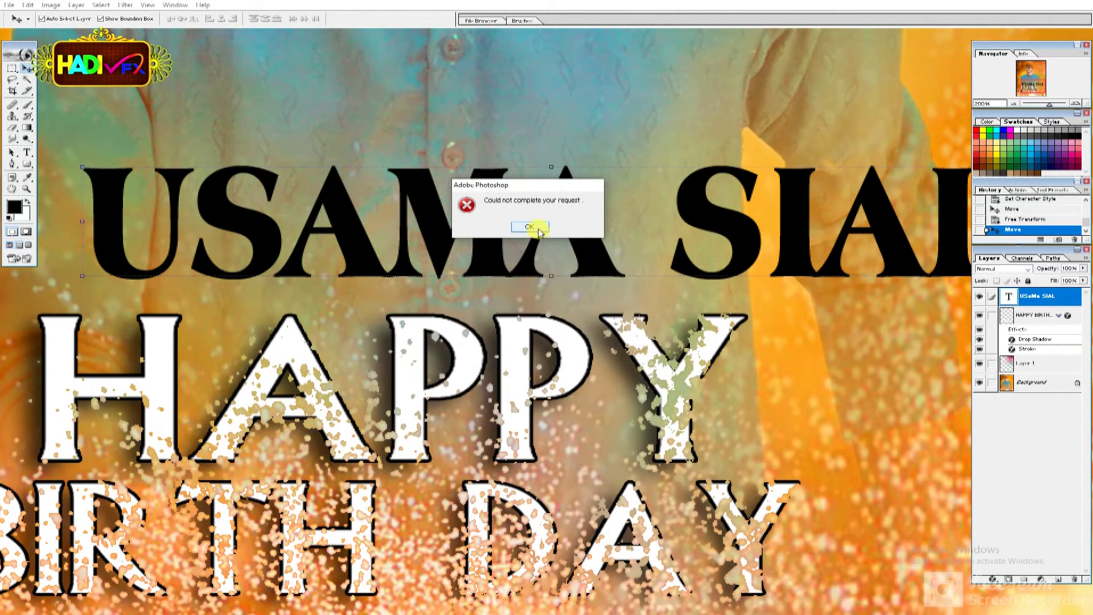
pyautogui.click(530, 227)
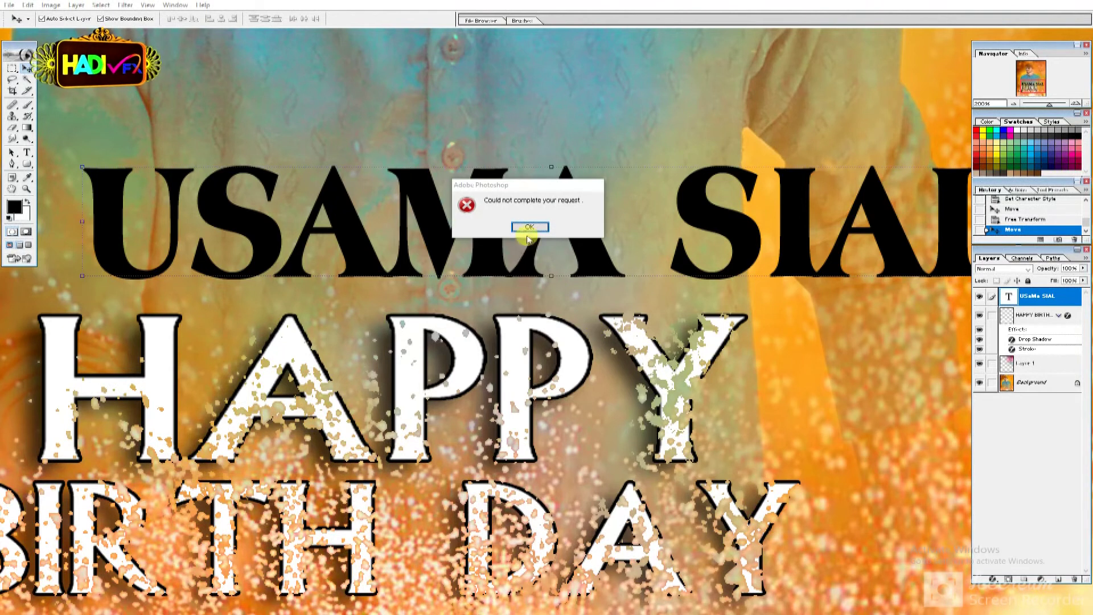
pyautogui.click(521, 228)
# Step: Retry zooming the canvas with the Zoom tool, closing the repeated error message
pyautogui.press('z')
pyautogui.click(523, 246)
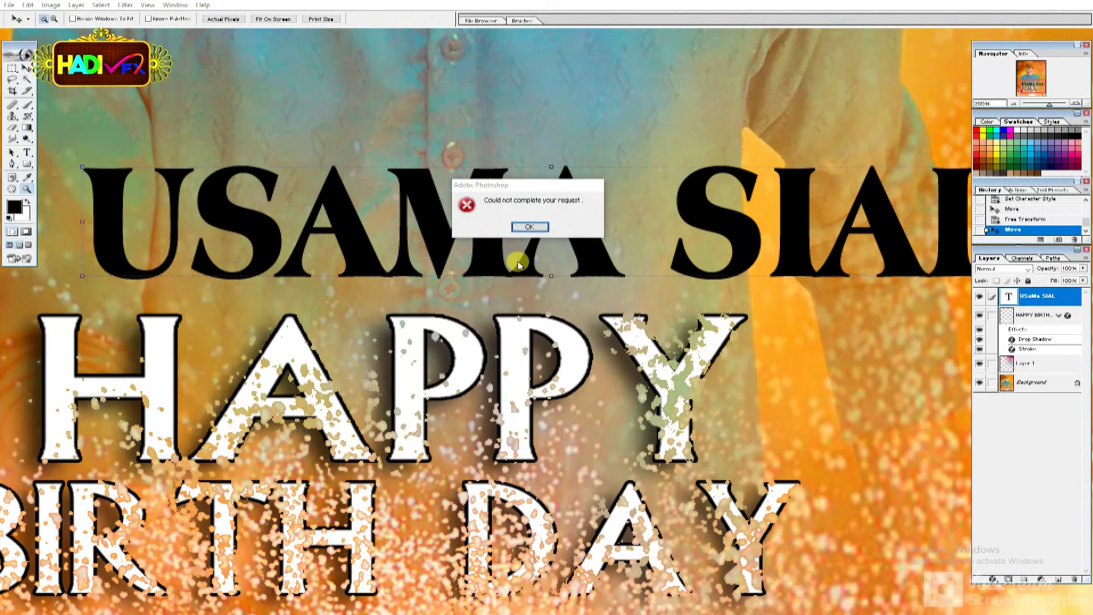
pyautogui.click(526, 227)
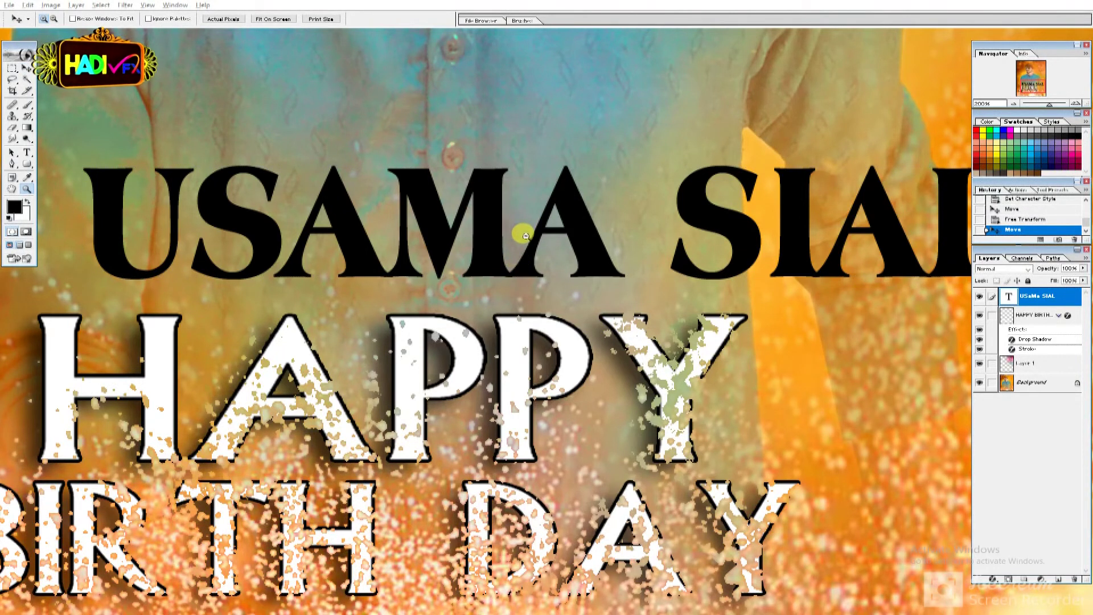
pyautogui.click(525, 236)
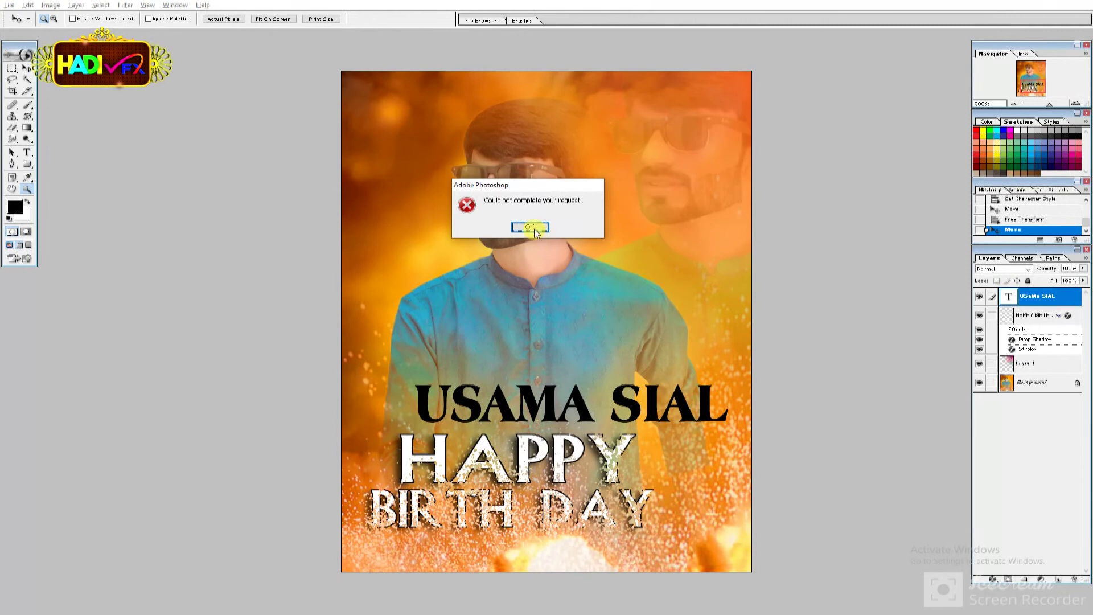
# Step: Close the final error message and stop the screen recorder via the Start menu
pyautogui.click(533, 227)
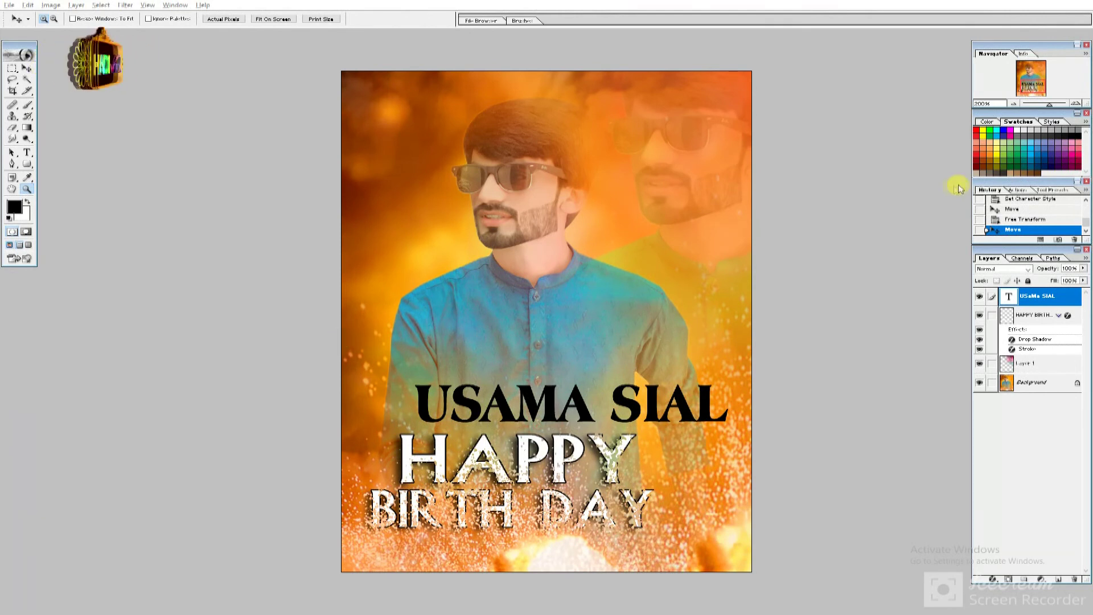
pyautogui.press('super')
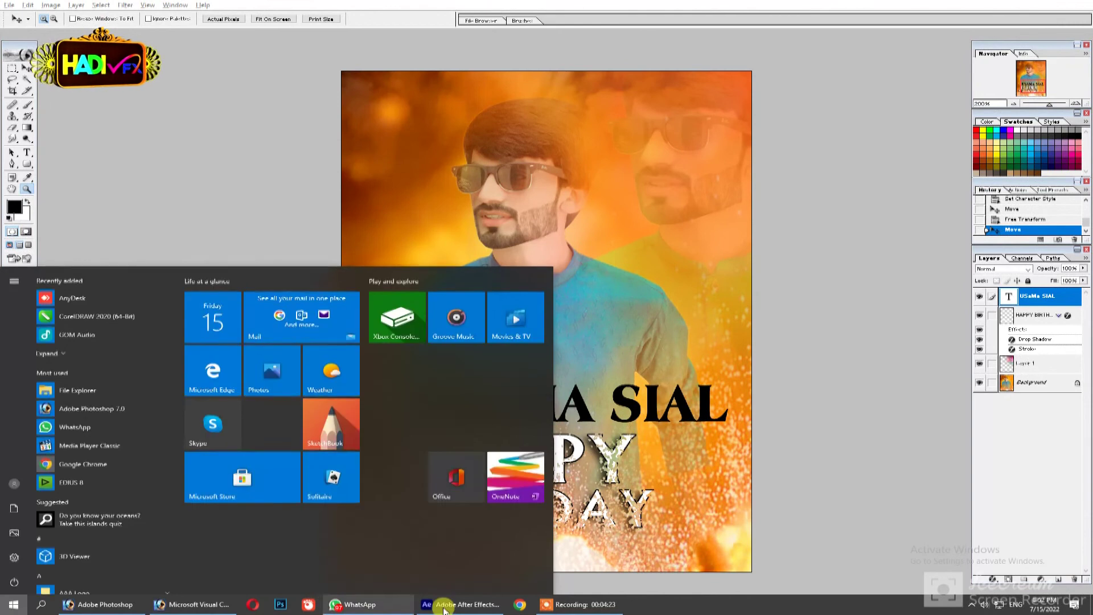
pyautogui.click(579, 604)
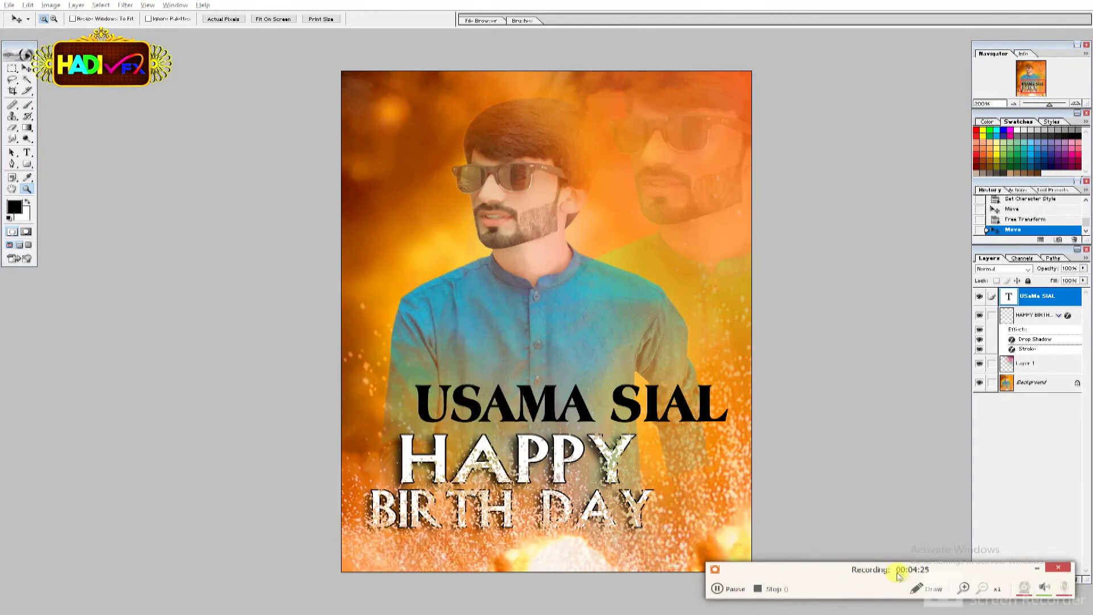